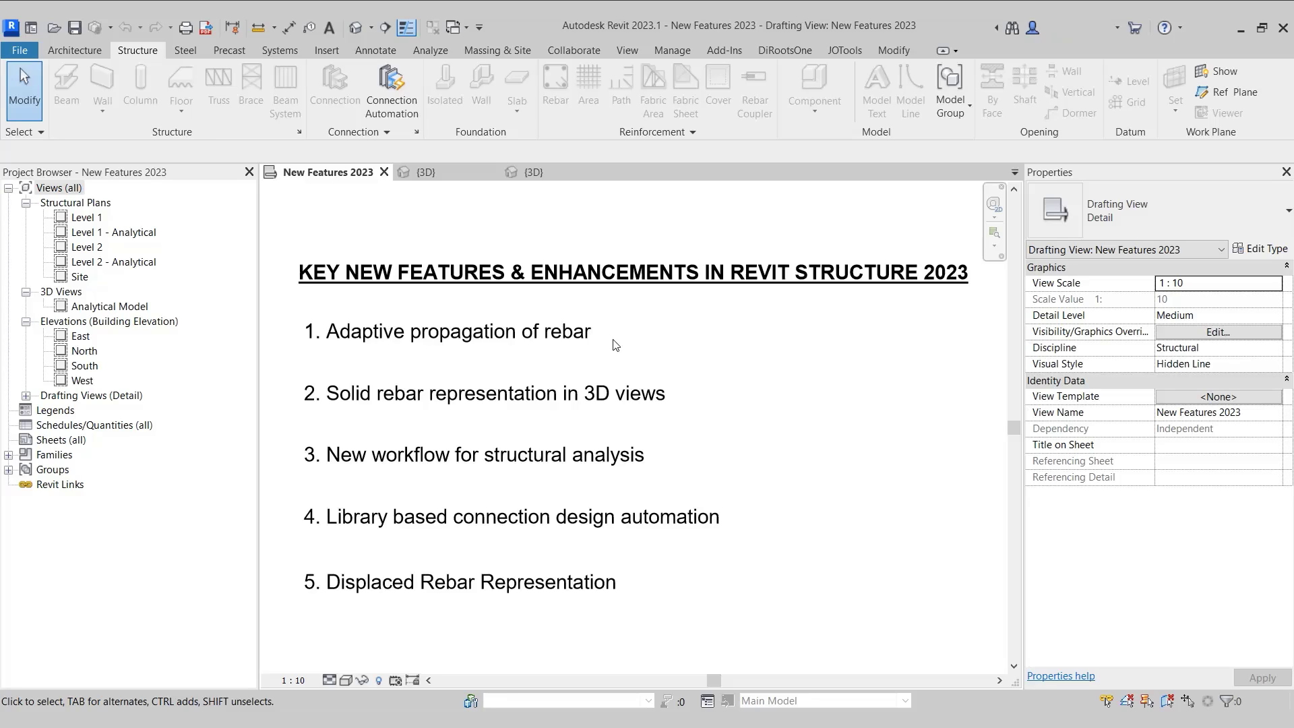
Open the concrete model's 3D view and examine the reinforced foundation and the unreinforced foundation at the building's opposite end.
{"action": "left_click", "coordinate": [442, 174]}
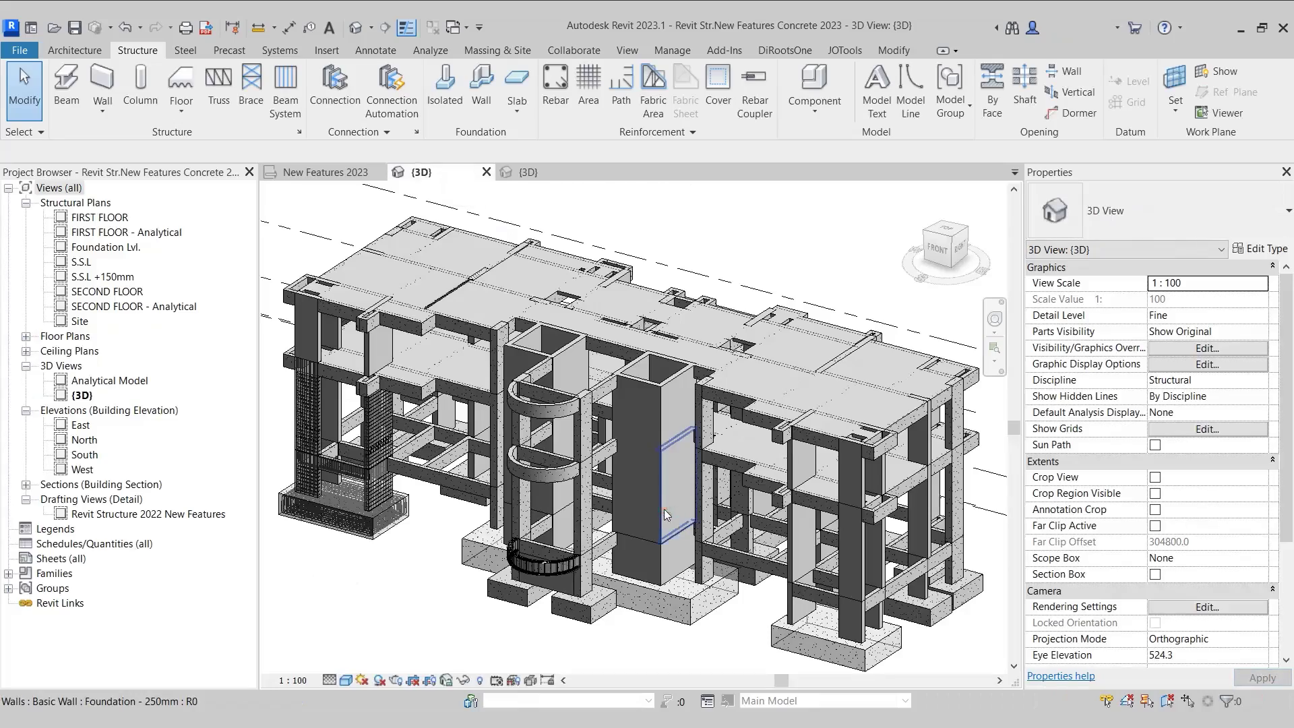
{"action": "scroll", "coordinate": [335, 551], "scroll_direction": "up", "scroll_amount": 5}
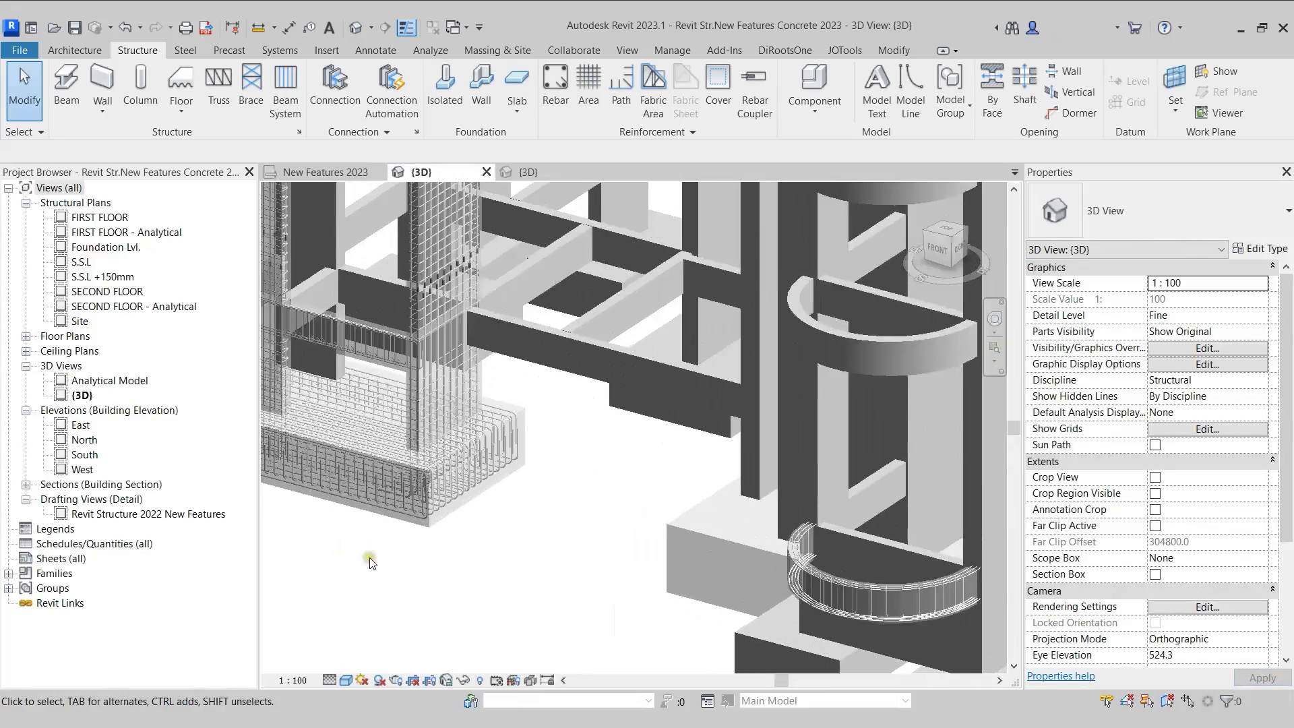
{"action": "middle_click_drag", "start_coordinate": [361, 555], "coordinate": [540, 589]}
{"action": "scroll", "coordinate": [572, 593], "scroll_direction": "up", "scroll_amount": 2}
{"action": "scroll", "coordinate": [572, 594], "scroll_direction": "up", "scroll_amount": 2}
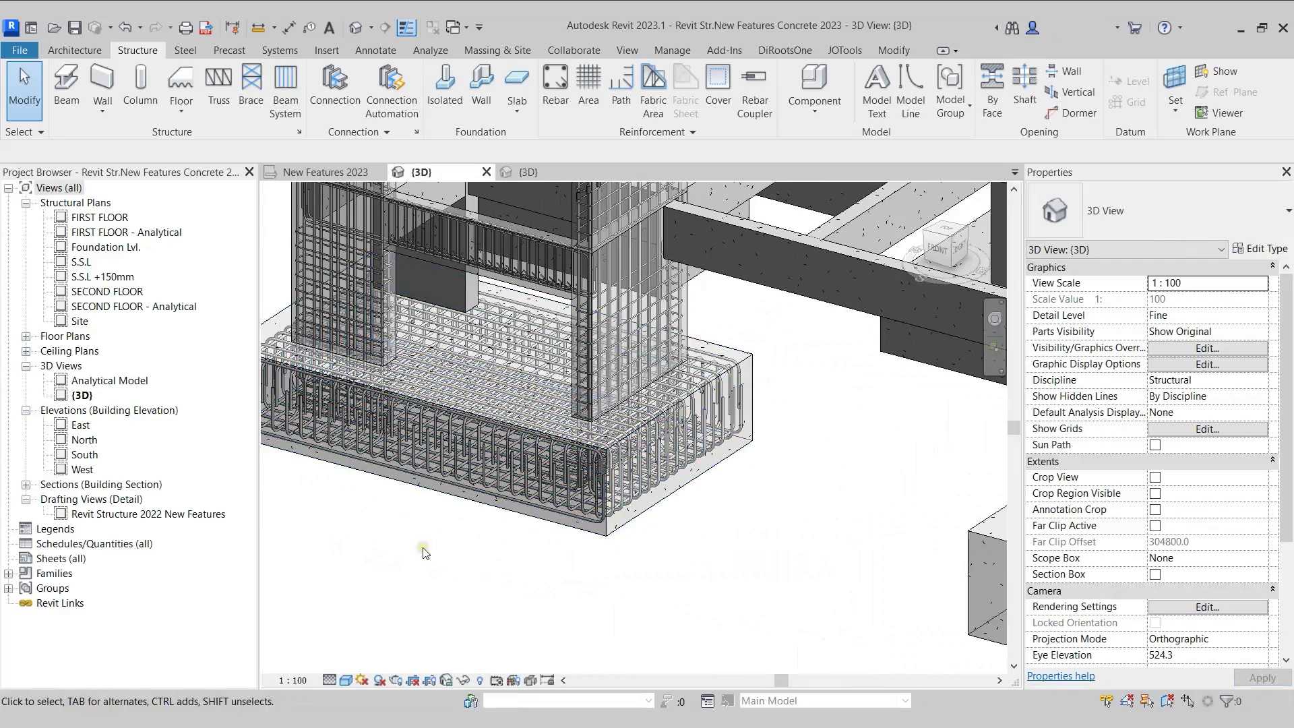
{"action": "scroll", "coordinate": [417, 512], "scroll_direction": "down", "scroll_amount": 2}
{"action": "scroll", "coordinate": [416, 510], "scroll_direction": "down", "scroll_amount": 6}
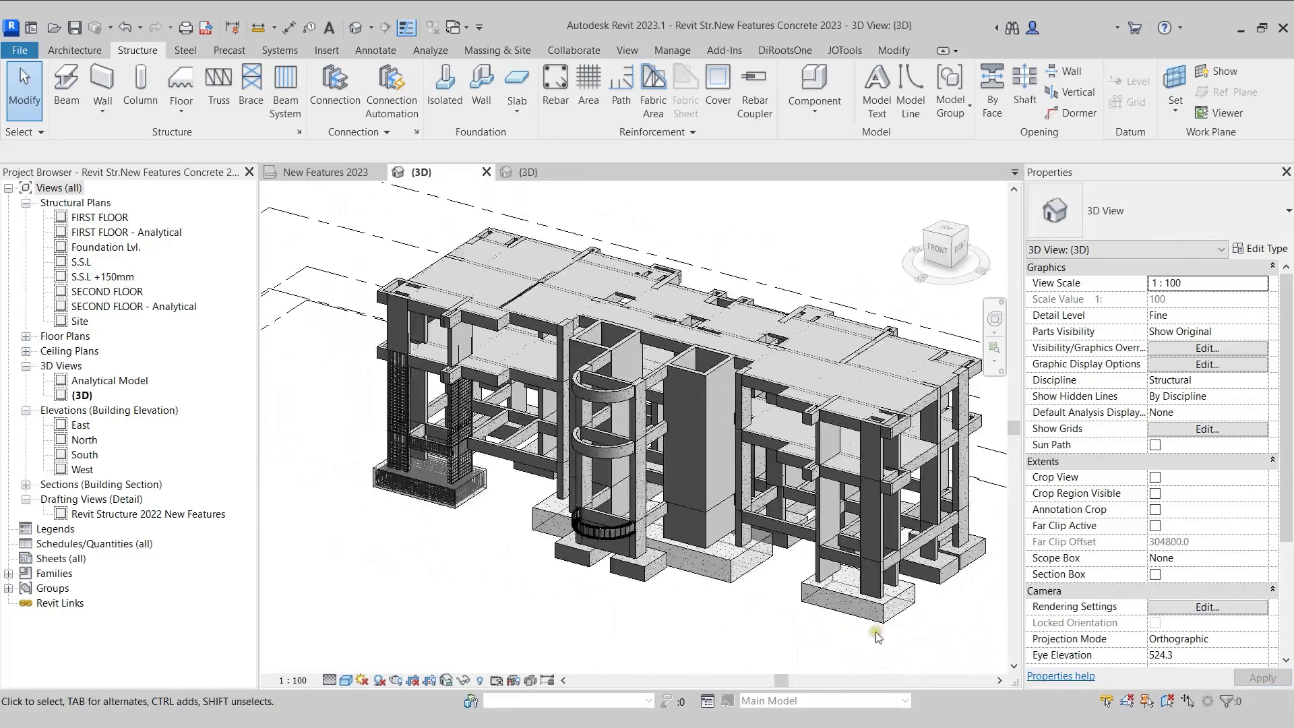
{"action": "scroll", "coordinate": [905, 624], "scroll_direction": "up", "scroll_amount": 6}
{"action": "scroll", "coordinate": [906, 613], "scroll_direction": "down", "scroll_amount": 6}
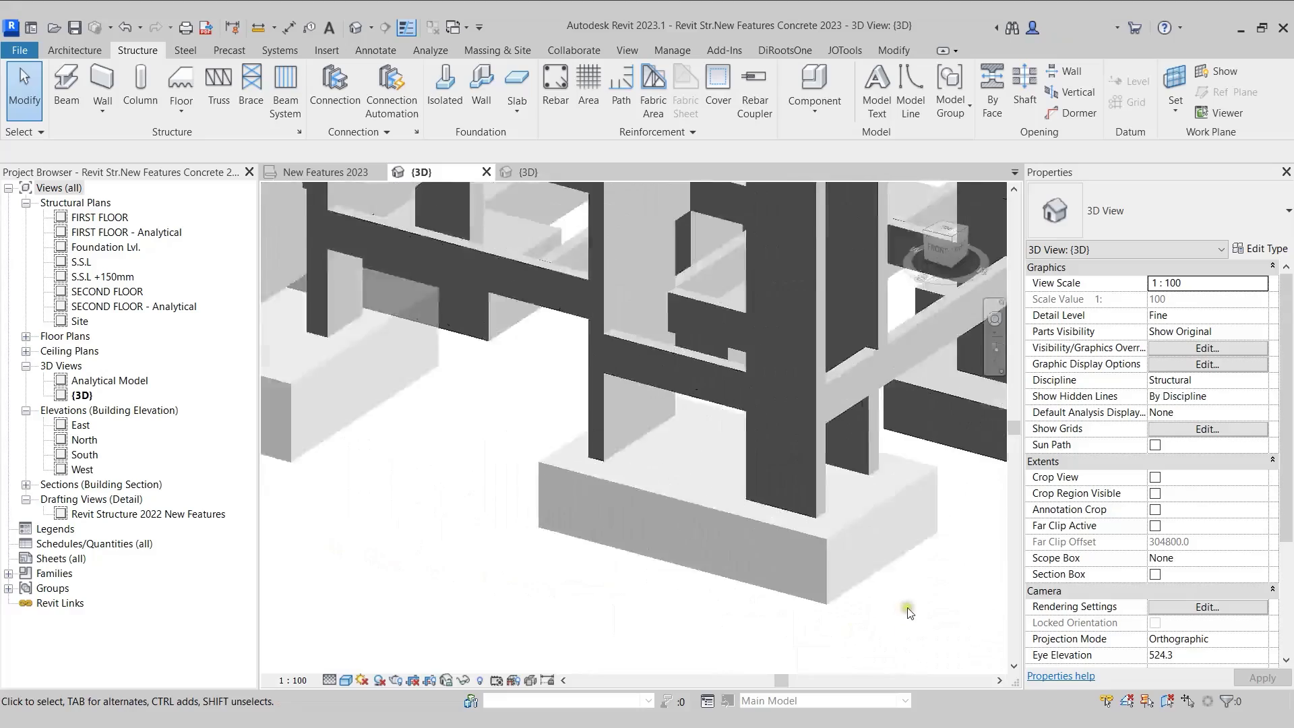
Select the four rebar sets in the reinforced foundation and start Propagate Rebar with the Align By Host option.
{"action": "scroll", "coordinate": [450, 544], "scroll_direction": "up", "scroll_amount": 8}
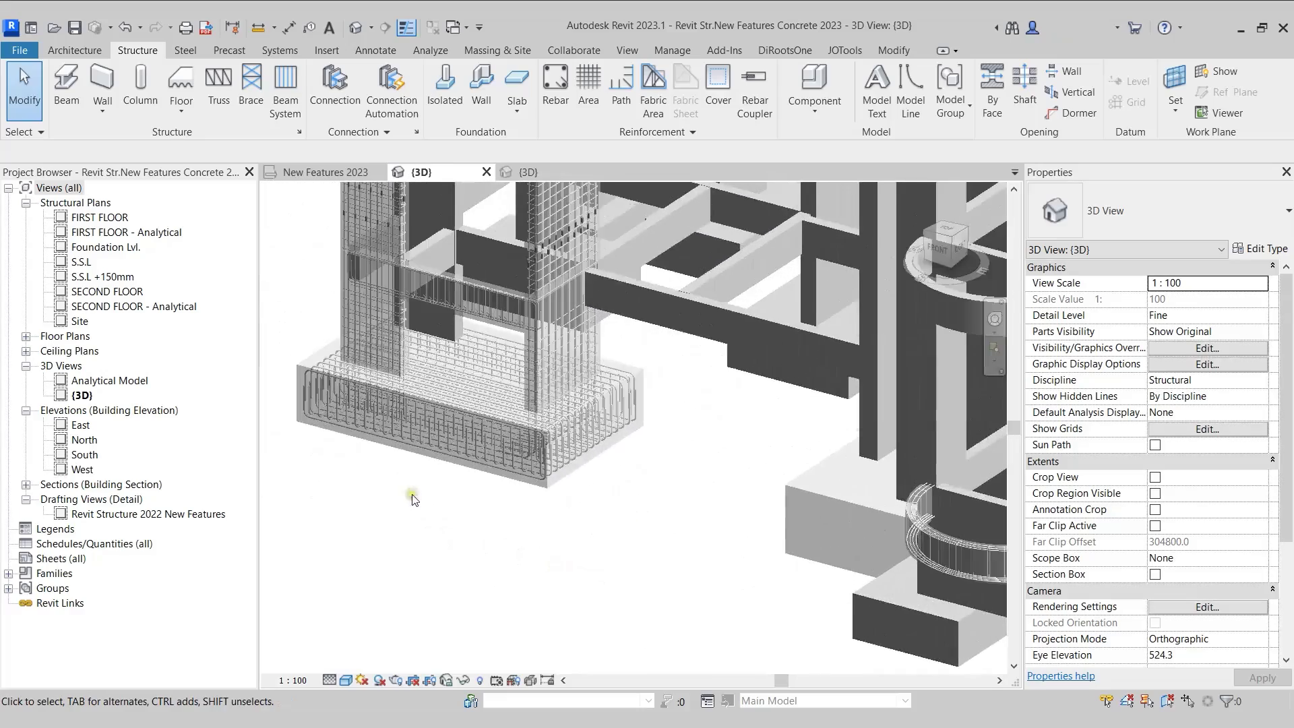
{"action": "middle_click_drag", "start_coordinate": [454, 592], "coordinate": [457, 497], "text": "shift"}
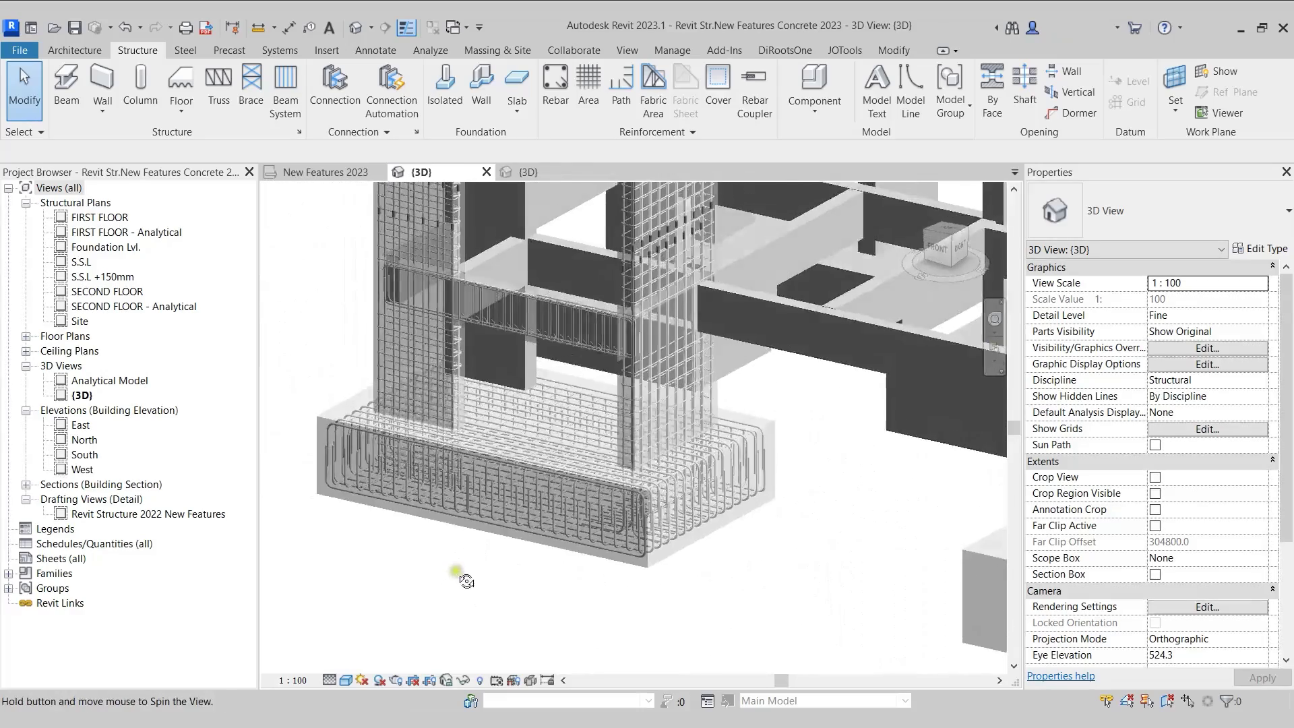
{"action": "left_click_drag", "start_coordinate": [308, 368], "coordinate": [790, 585]}
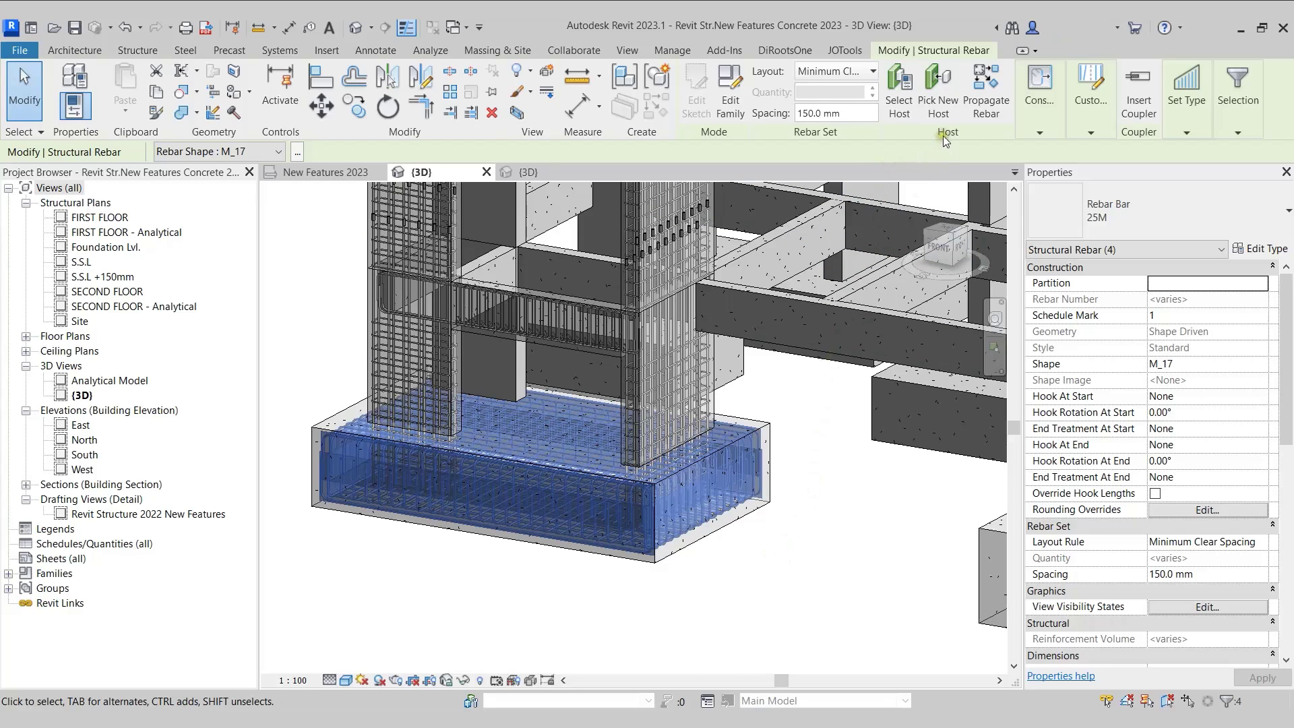
{"action": "left_click", "coordinate": [986, 87]}
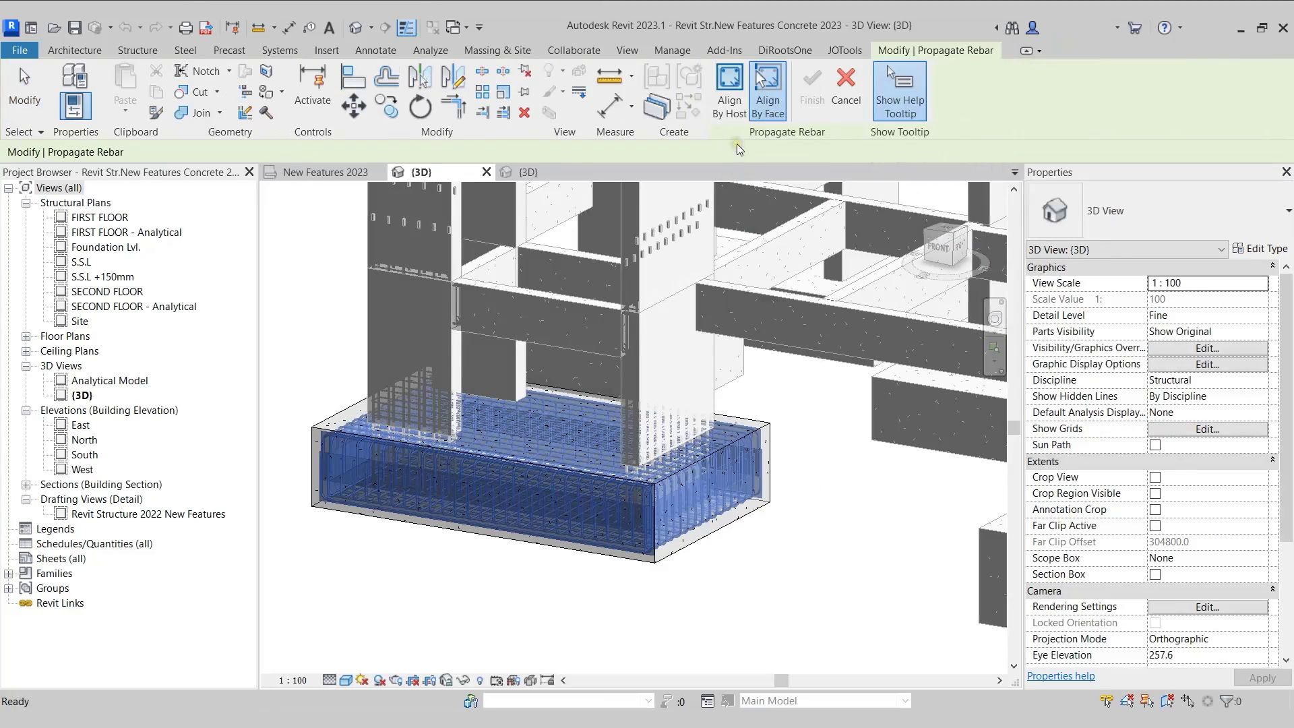
{"action": "left_click", "coordinate": [769, 101]}
{"action": "left_click", "coordinate": [729, 87]}
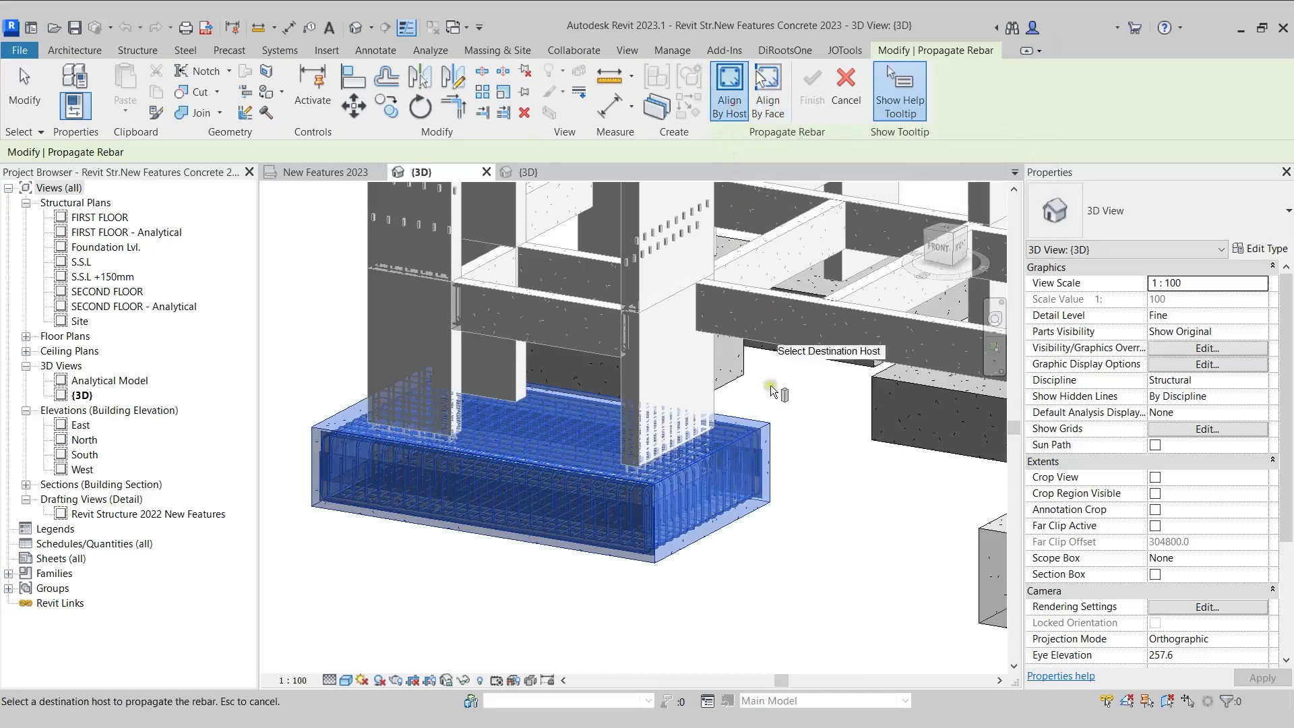
Choose the unreinforced foundation at the building's opposite end as destination host and finish the rebar propagation.
{"action": "middle_click_drag", "start_coordinate": [818, 498], "coordinate": [774, 487]}
{"action": "scroll", "coordinate": [774, 486], "scroll_direction": "down", "scroll_amount": 1}
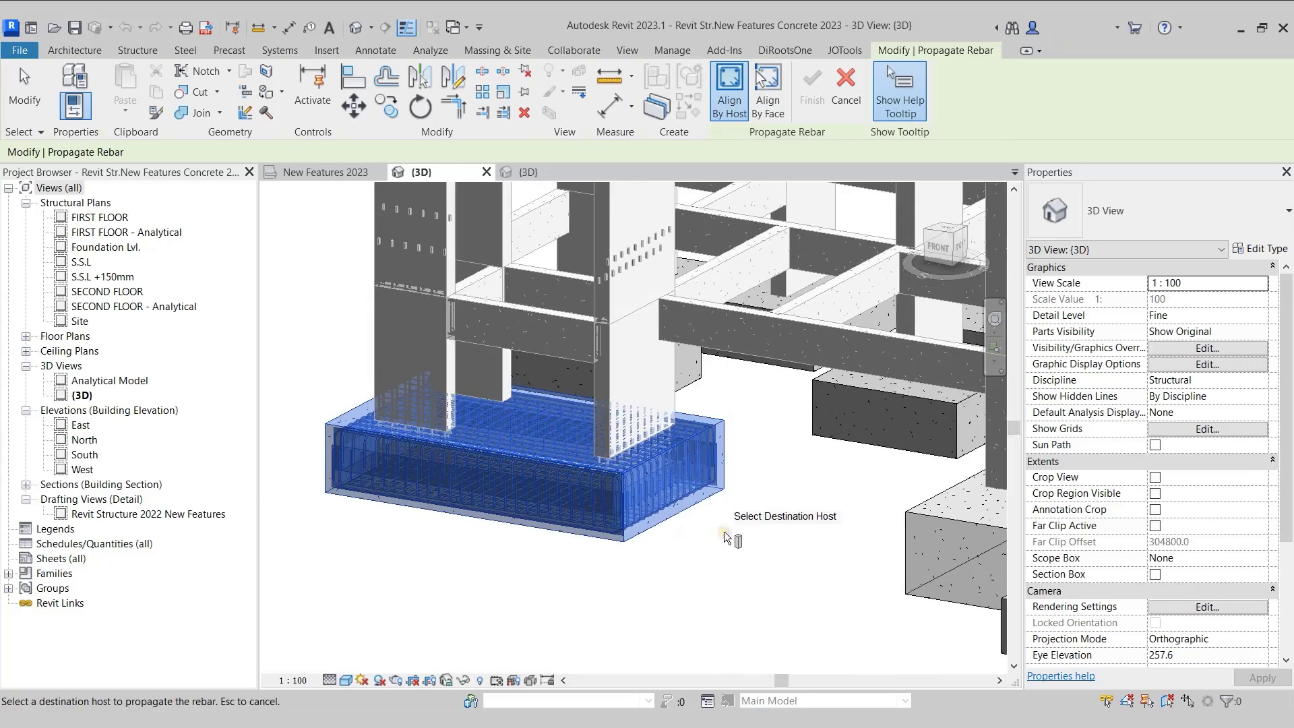
{"action": "scroll", "coordinate": [385, 409], "scroll_direction": "down", "scroll_amount": 2}
{"action": "scroll", "coordinate": [534, 523], "scroll_direction": "down", "scroll_amount": 3}
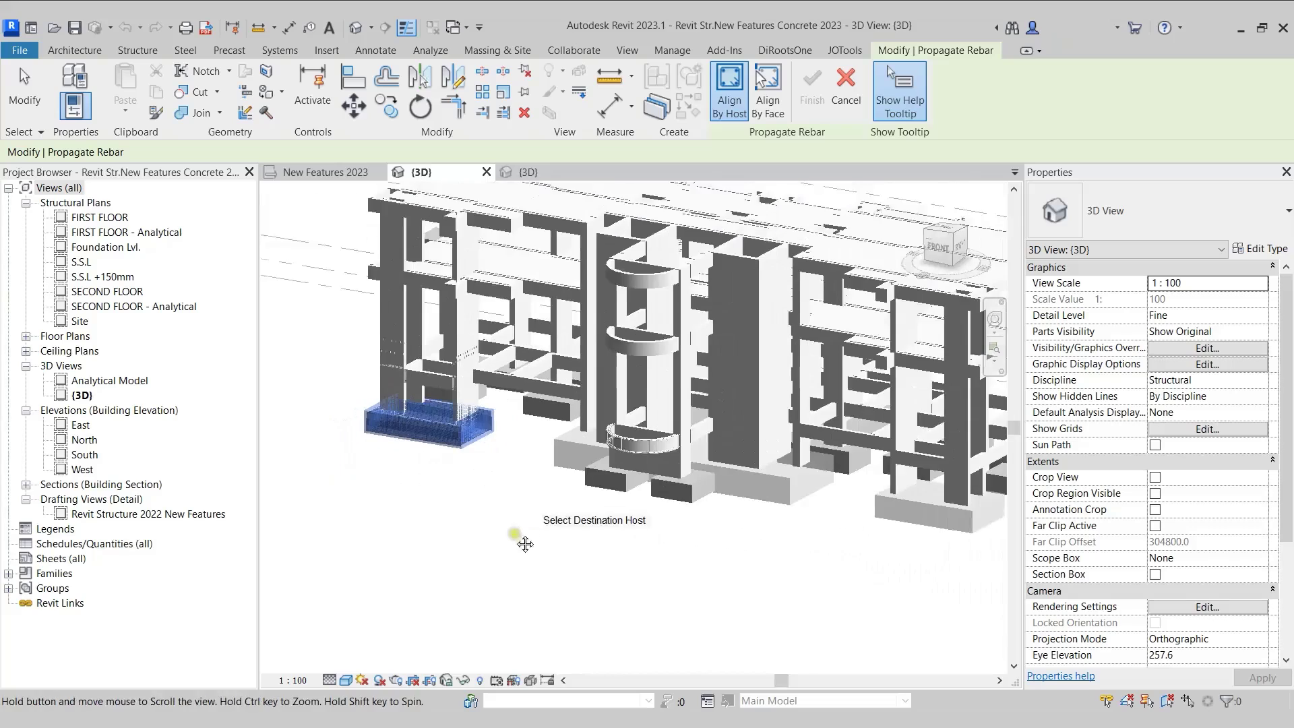
{"action": "scroll", "coordinate": [838, 543], "scroll_direction": "up", "scroll_amount": 4}
{"action": "middle_click_drag", "start_coordinate": [839, 543], "coordinate": [772, 550]}
{"action": "left_click", "coordinate": [772, 551]}
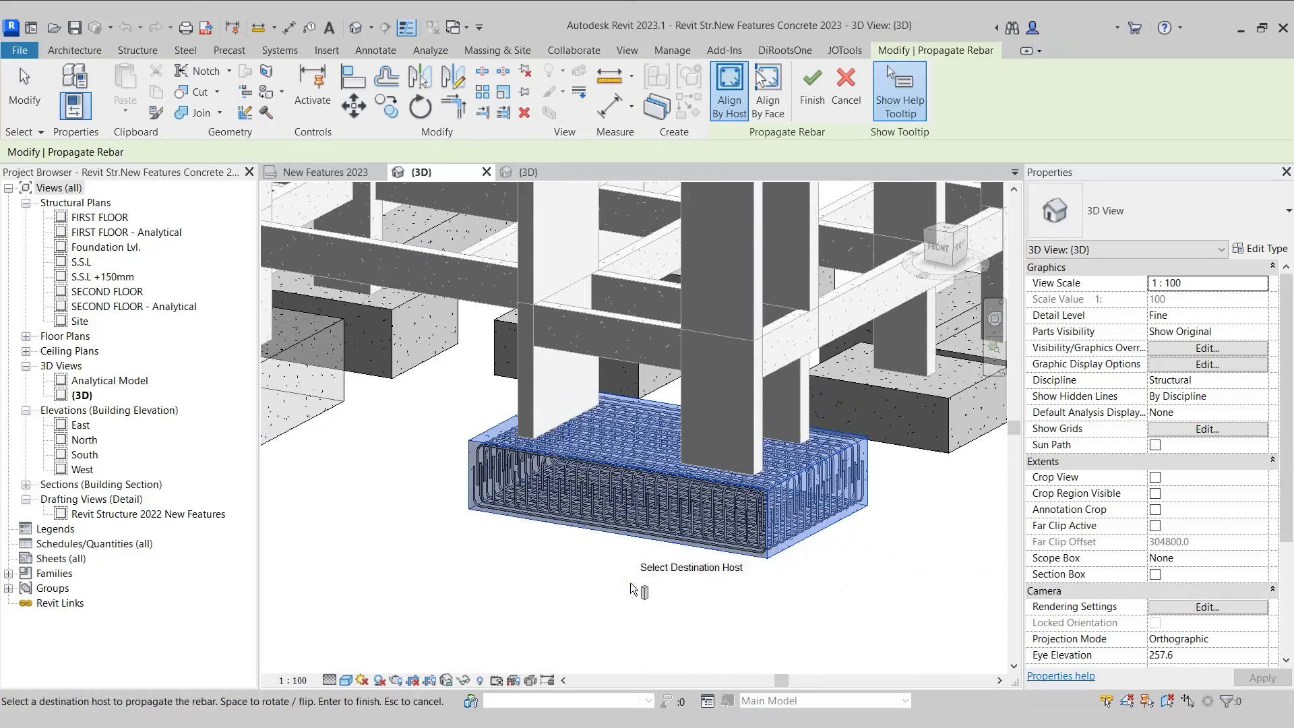
{"action": "left_click", "coordinate": [812, 84]}
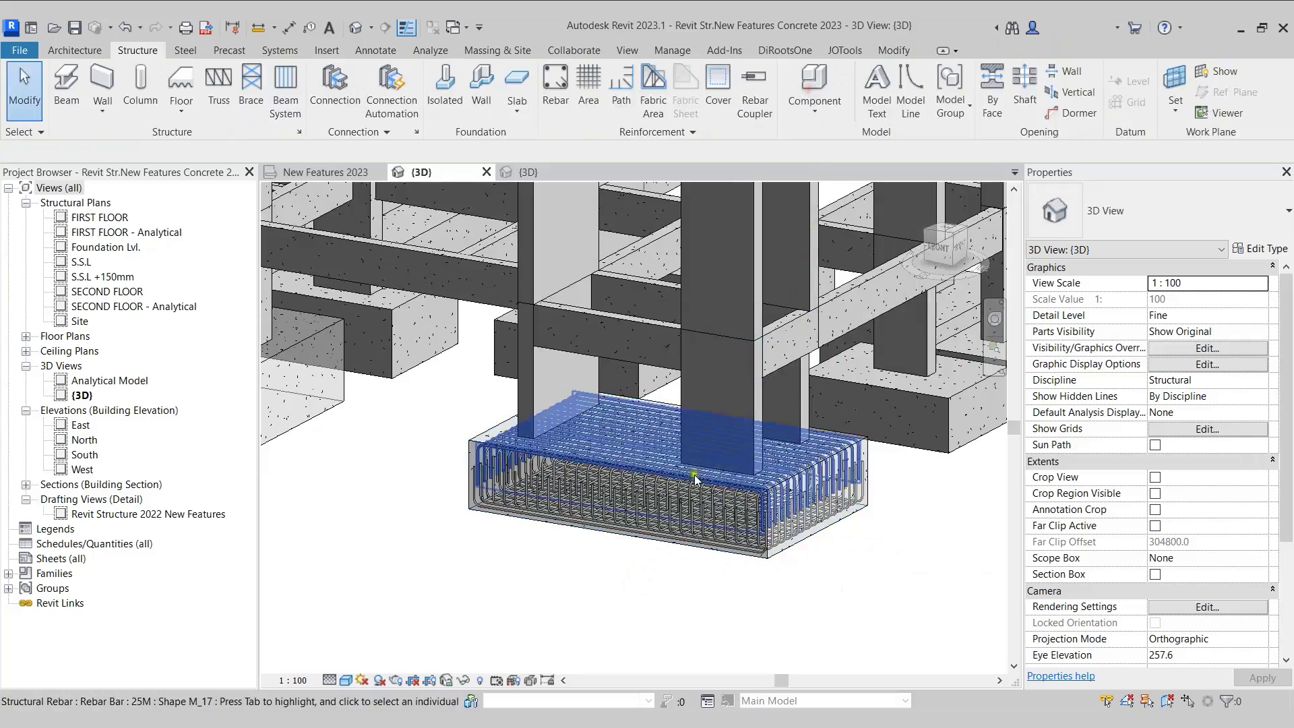
Examine the newly reinforced foundation and the unreinforced central foundation below the curved beams.
{"action": "scroll", "coordinate": [694, 474], "scroll_direction": "down", "scroll_amount": 5}
{"action": "middle_click_drag", "start_coordinate": [674, 513], "coordinate": [651, 550]}
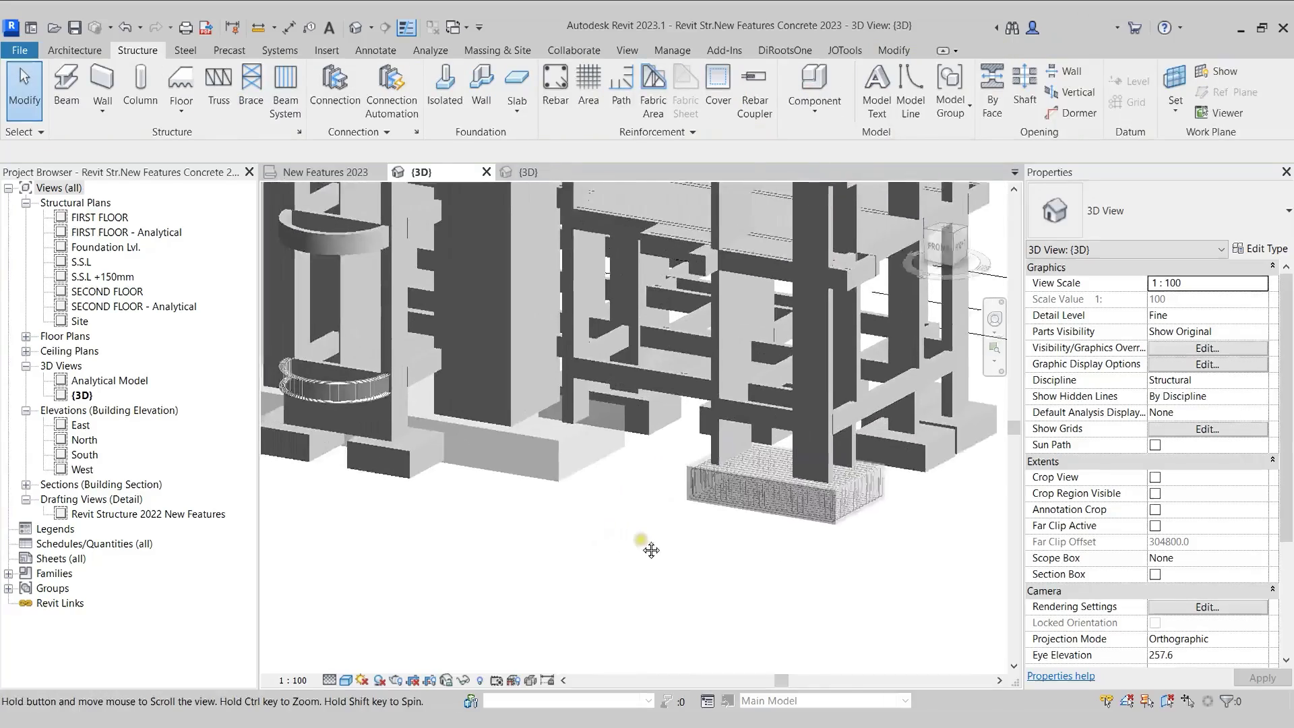
{"action": "scroll", "coordinate": [486, 532], "scroll_direction": "up", "scroll_amount": 3}
{"action": "middle_click_drag", "start_coordinate": [485, 532], "coordinate": [605, 577]}
{"action": "scroll", "coordinate": [445, 489], "scroll_direction": "up", "scroll_amount": 3}
{"action": "scroll", "coordinate": [668, 498], "scroll_direction": "down", "scroll_amount": 3}
{"action": "scroll", "coordinate": [651, 512], "scroll_direction": "up", "scroll_amount": 5}
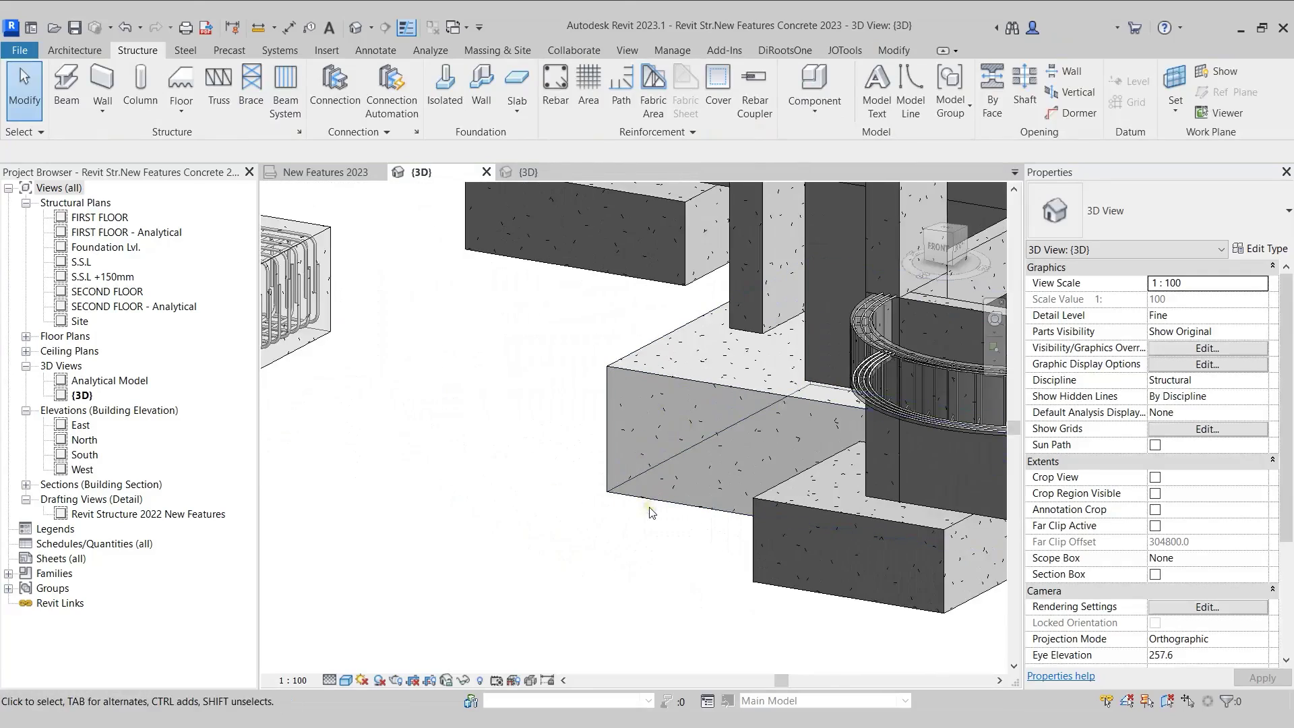
{"action": "scroll", "coordinate": [651, 512], "scroll_direction": "down", "scroll_amount": 3}
Select the four M_17 rebar sets in the original reinforced foundation, adding the top sets to the selection individually.
{"action": "middle_click_drag", "start_coordinate": [367, 509], "coordinate": [504, 562]}
{"action": "scroll", "coordinate": [430, 534], "scroll_direction": "up", "scroll_amount": 3}
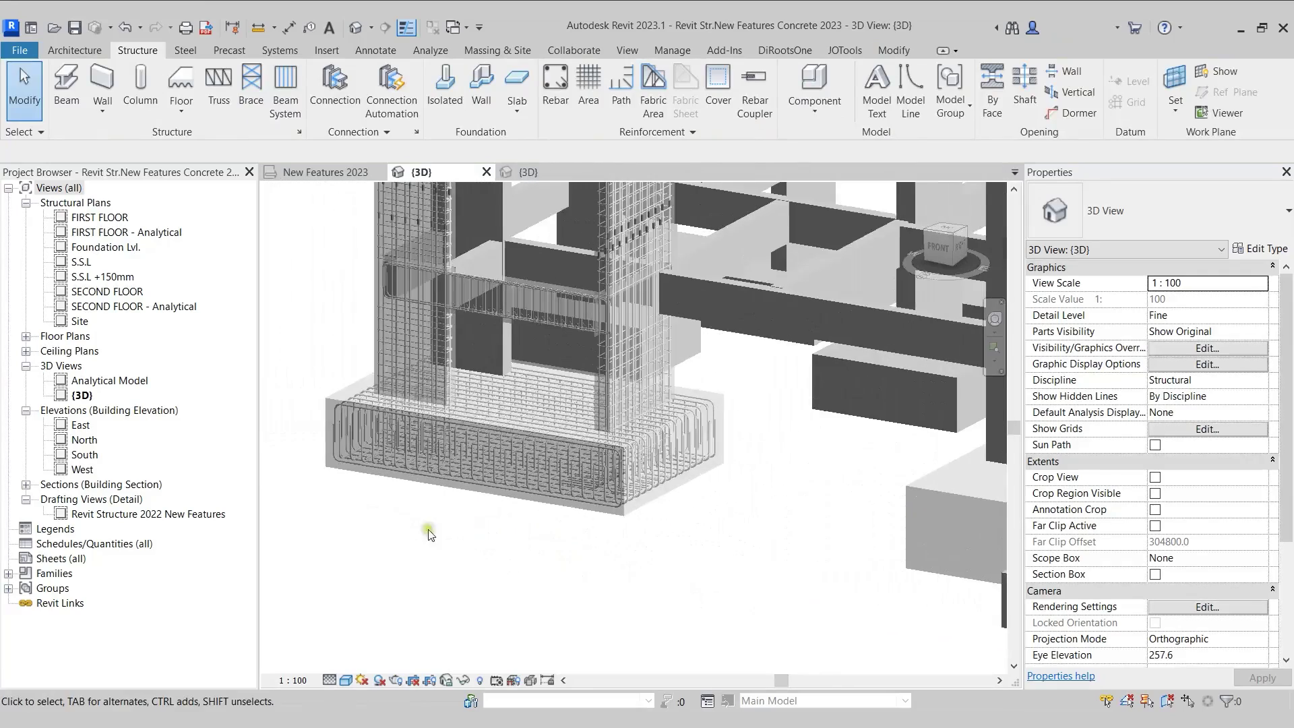
{"action": "left_click_drag", "start_coordinate": [533, 480], "coordinate": [728, 513]}
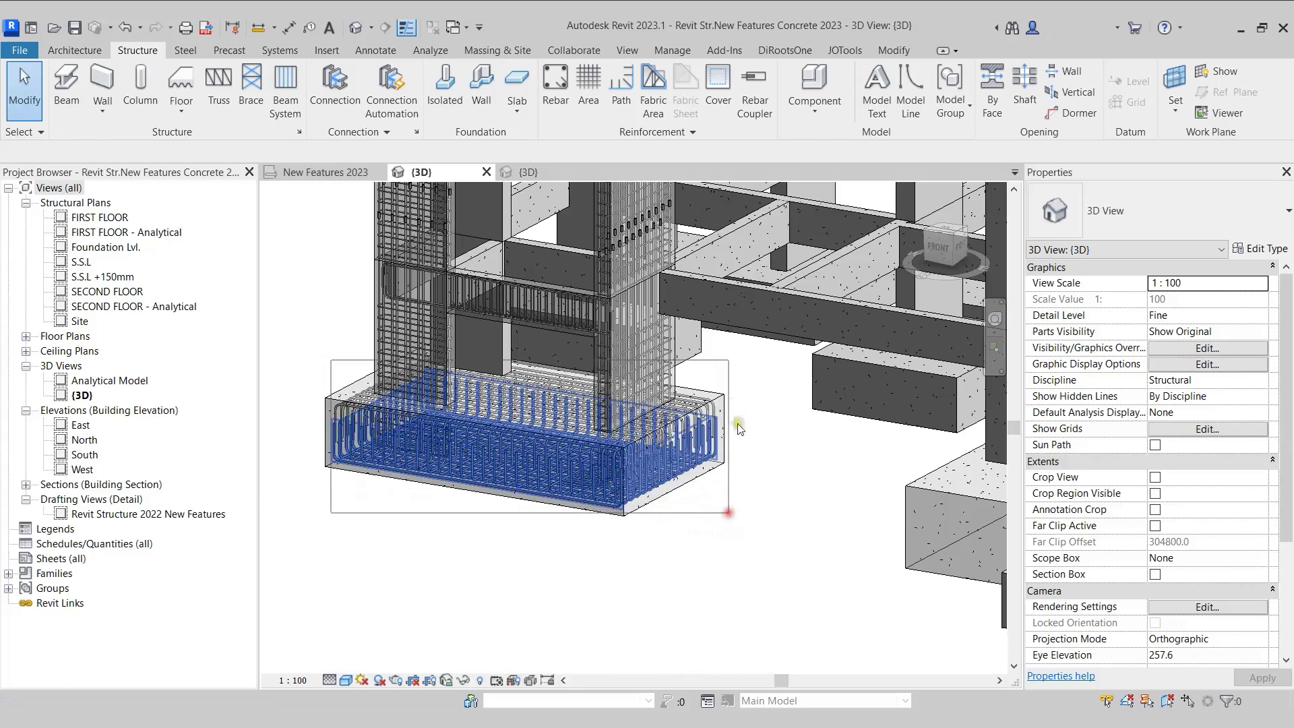
{"action": "scroll", "coordinate": [741, 431], "scroll_direction": "up", "scroll_amount": 4}
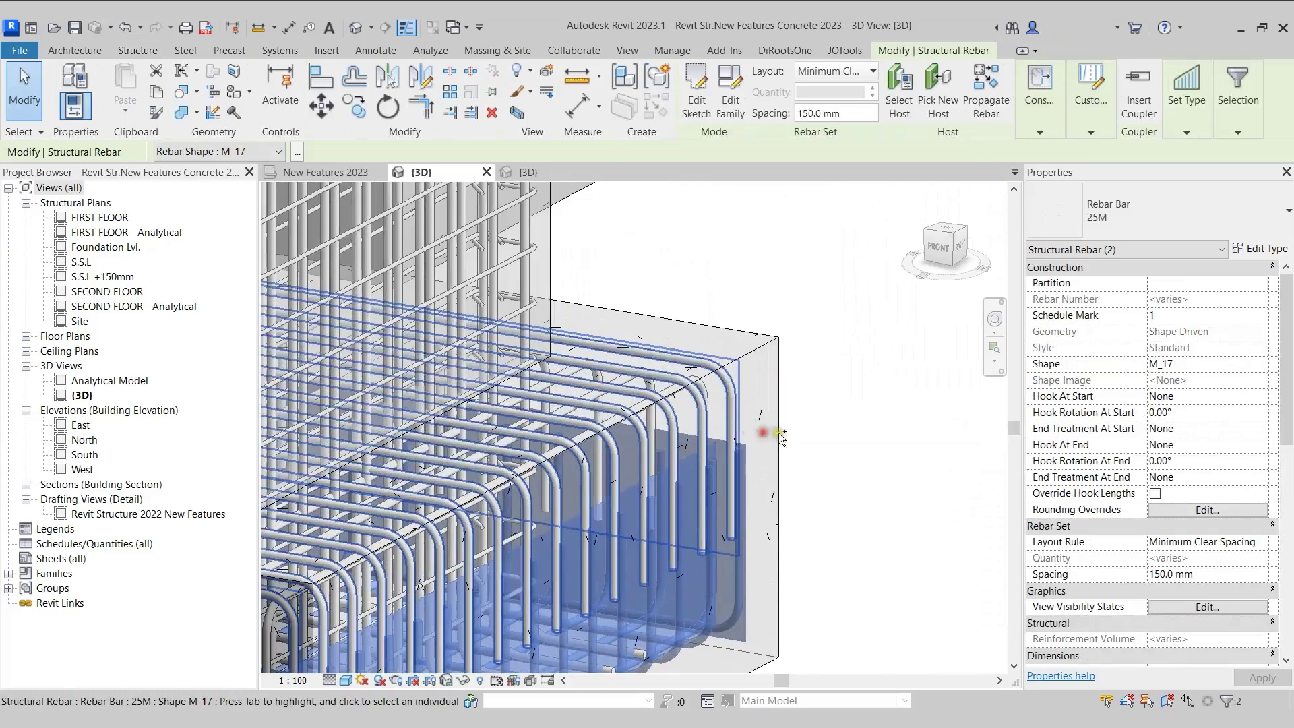
{"action": "left_click", "coordinate": [765, 436], "text": "ctrl"}
{"action": "scroll", "coordinate": [664, 382], "scroll_direction": "up", "scroll_amount": 5}
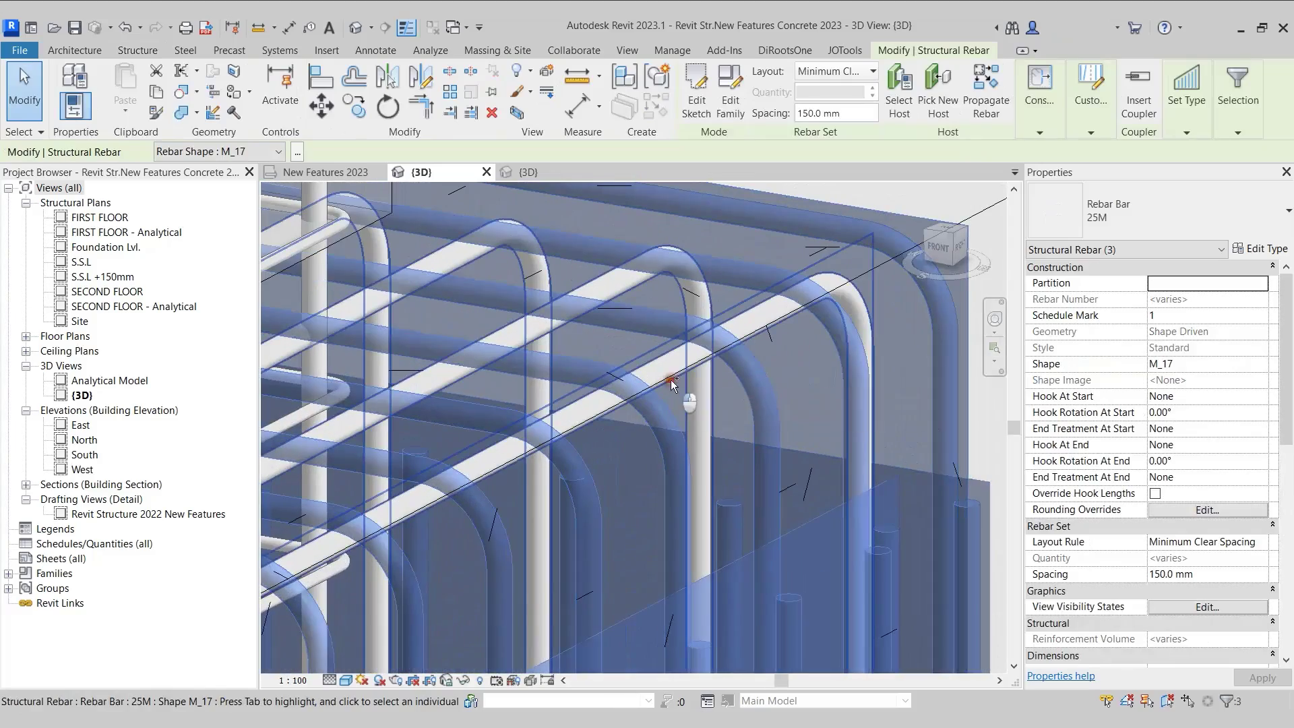
{"action": "left_click", "coordinate": [670, 379], "text": "ctrl"}
{"action": "scroll", "coordinate": [670, 379], "scroll_direction": "down", "scroll_amount": 8}
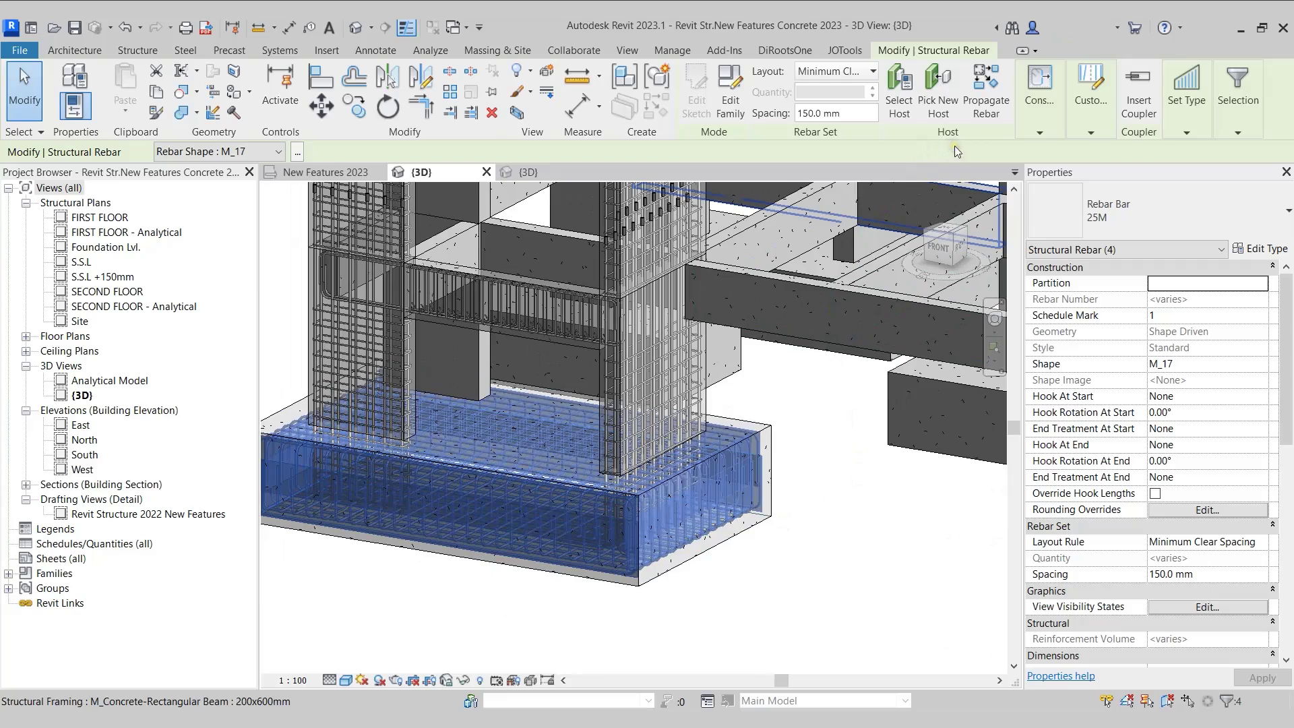
Start Propagate Rebar with Align By Face and choose the long front face of the CF3 wall foundation as source face.
{"action": "left_click", "coordinate": [983, 88]}
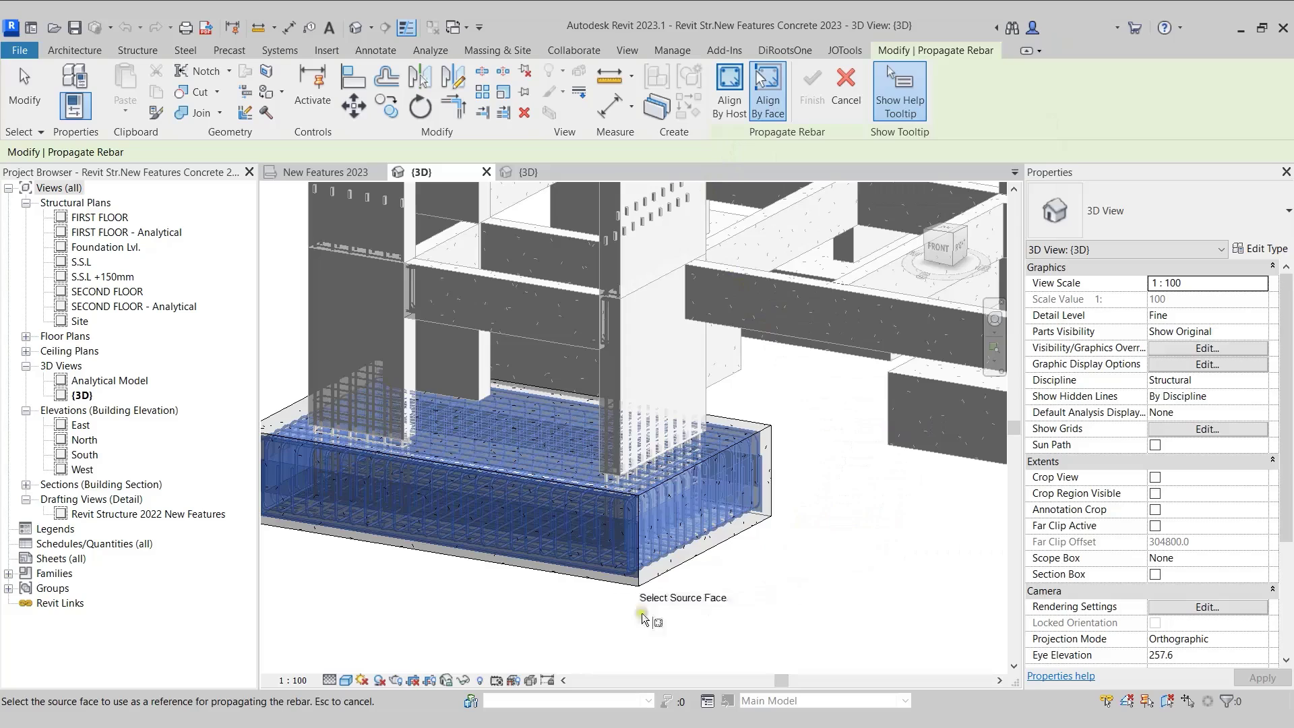
{"action": "middle_click_drag", "start_coordinate": [453, 606], "coordinate": [686, 655]}
{"action": "scroll", "coordinate": [461, 480], "scroll_direction": "up", "scroll_amount": 6}
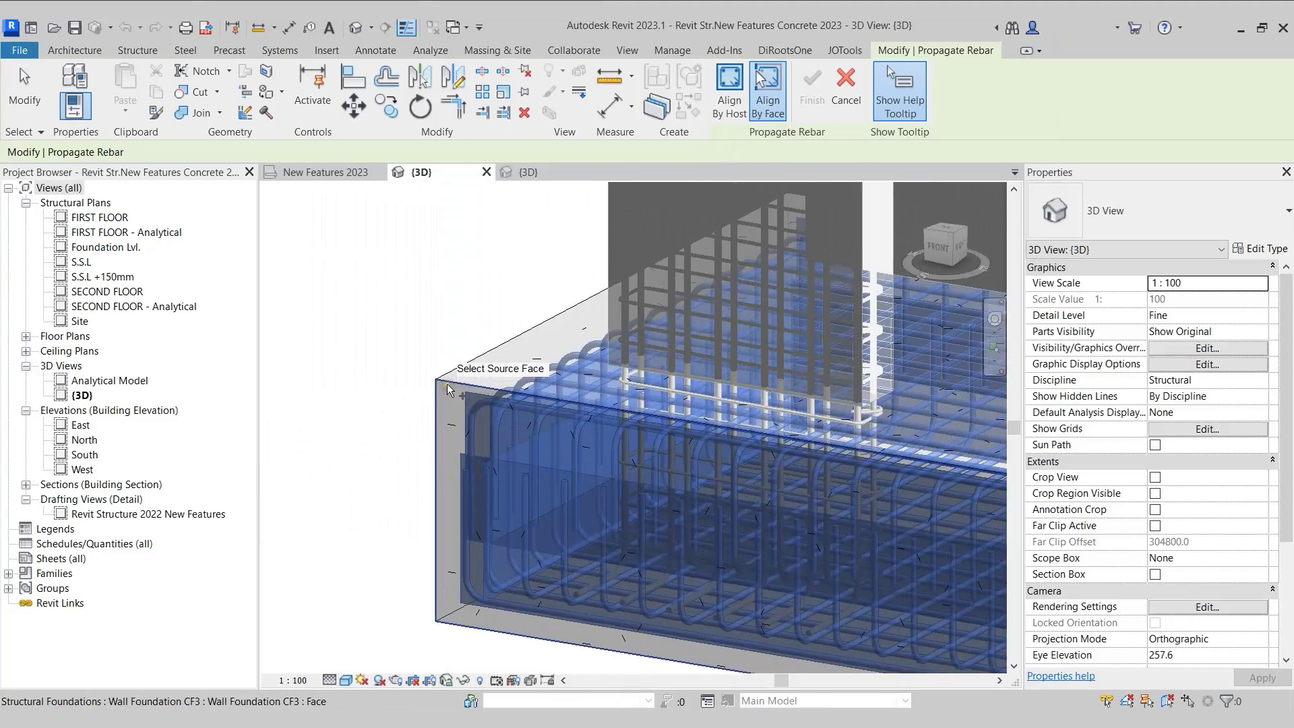
{"action": "left_click", "coordinate": [446, 412]}
Choose the long front face of the central CF2 foundation as destination face and finish the rebar propagation.
{"action": "scroll", "coordinate": [405, 371], "scroll_direction": "down", "scroll_amount": 2}
{"action": "scroll", "coordinate": [367, 357], "scroll_direction": "down", "scroll_amount": 3}
{"action": "middle_click_drag", "start_coordinate": [787, 558], "coordinate": [539, 559]}
{"action": "middle_click_drag", "start_coordinate": [603, 641], "coordinate": [512, 502]}
{"action": "scroll", "coordinate": [595, 585], "scroll_direction": "up", "scroll_amount": 3}
{"action": "scroll", "coordinate": [532, 472], "scroll_direction": "up", "scroll_amount": 1}
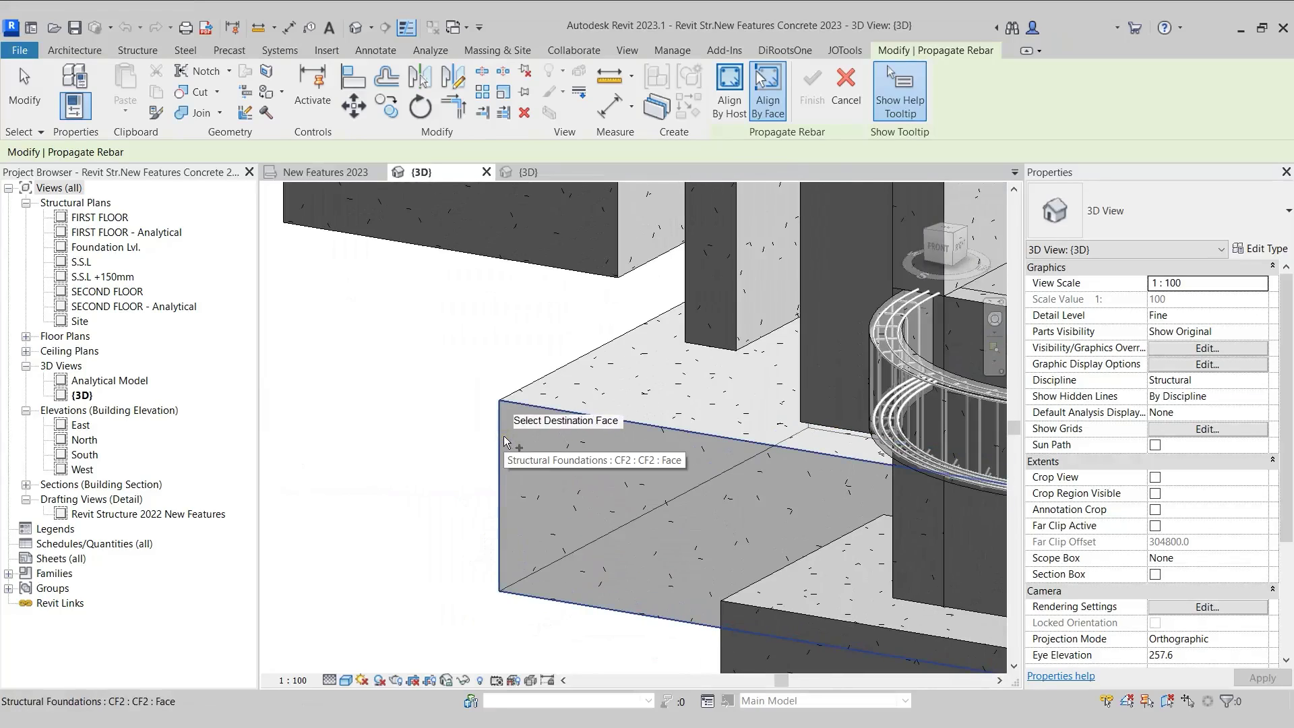
{"action": "left_click", "coordinate": [505, 442]}
{"action": "scroll", "coordinate": [455, 451], "scroll_direction": "down", "scroll_amount": 4}
{"action": "scroll", "coordinate": [431, 519], "scroll_direction": "down", "scroll_amount": 5}
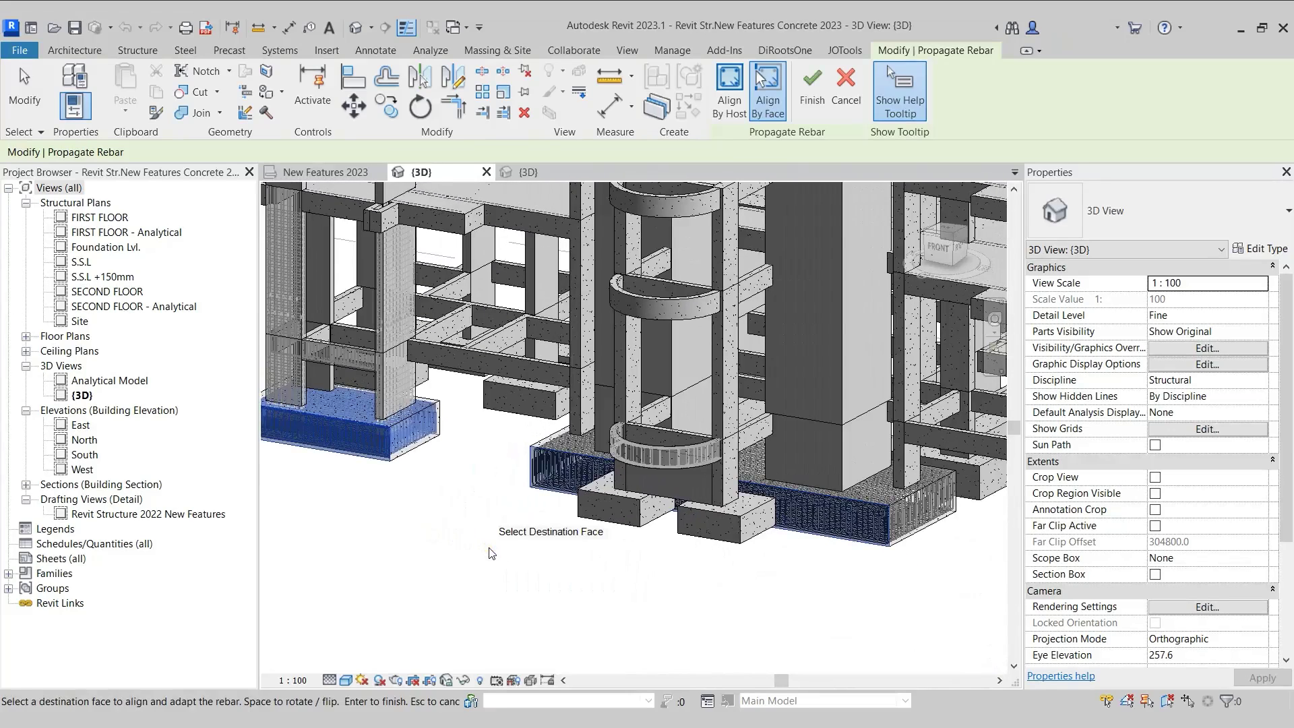
{"action": "left_click", "coordinate": [813, 101]}
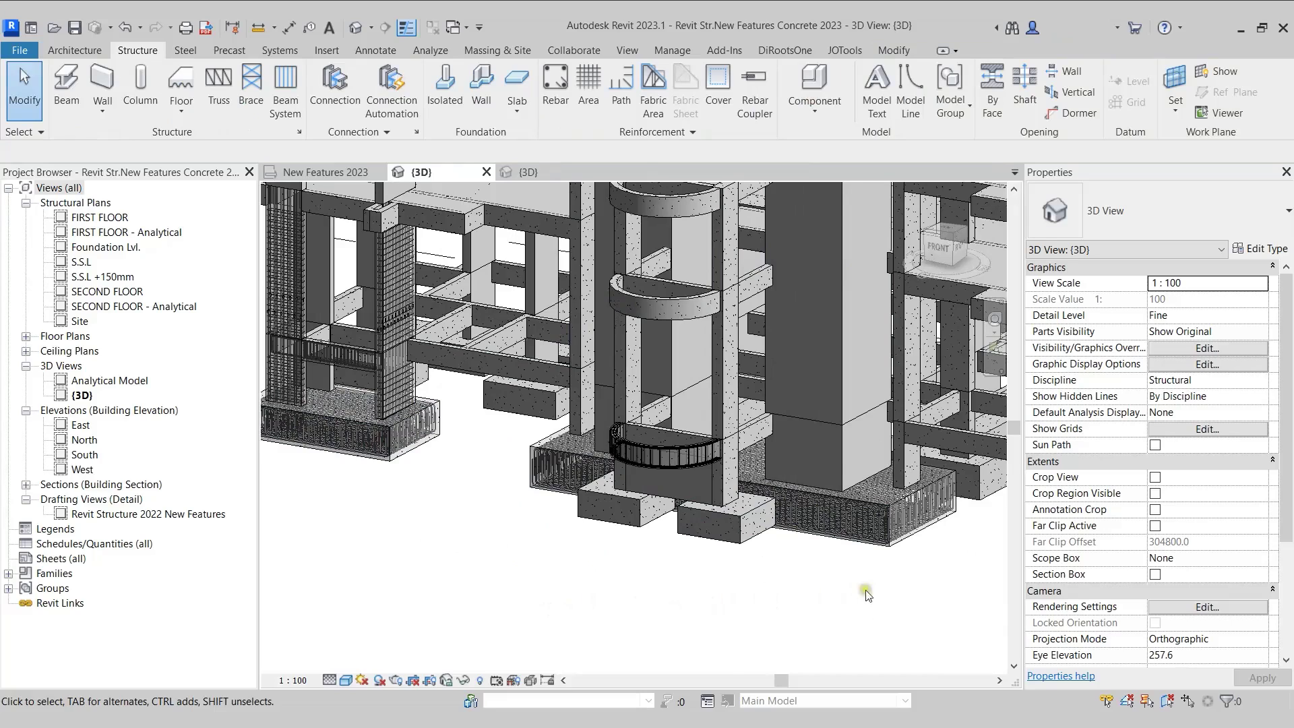
Return to the New Features 2023 drafting view and read the item on solid rebar representation in 3D views.
{"action": "left_click", "coordinate": [897, 567]}
{"action": "scroll", "coordinate": [900, 585], "scroll_direction": "down", "scroll_amount": 3}
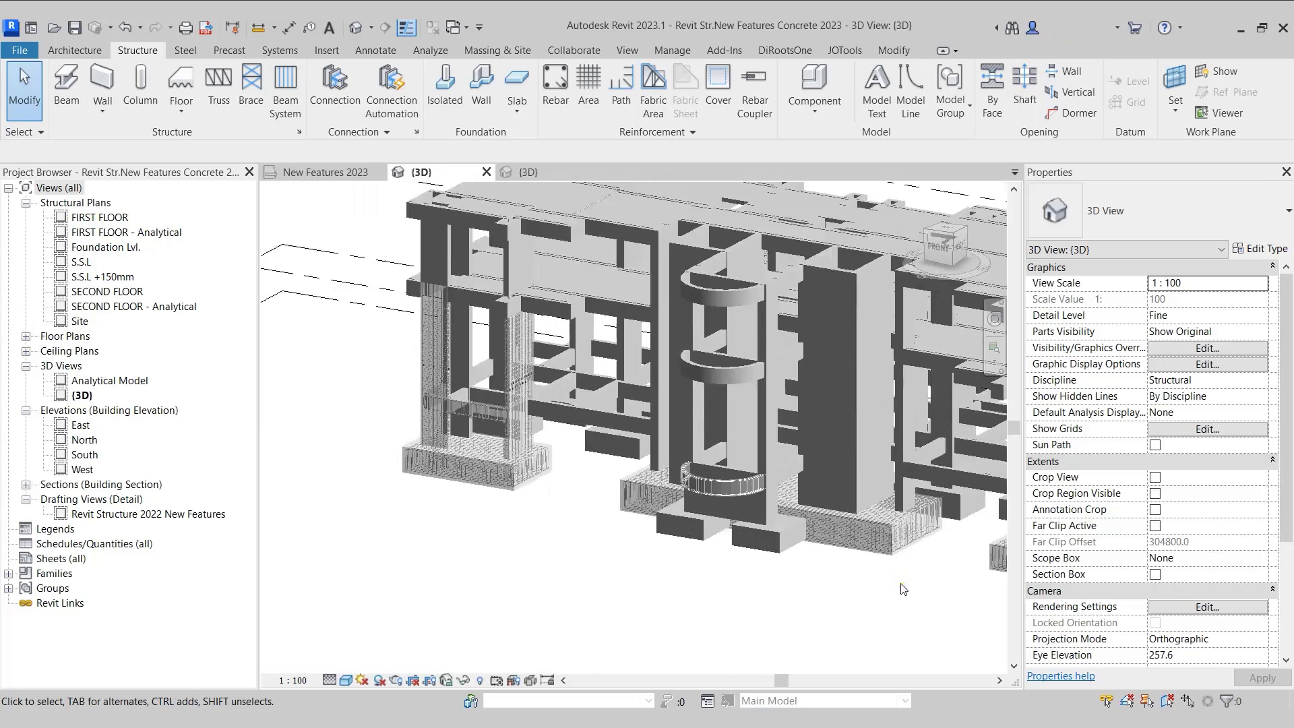
{"action": "left_click", "coordinate": [347, 424]}
{"action": "left_click", "coordinate": [332, 174]}
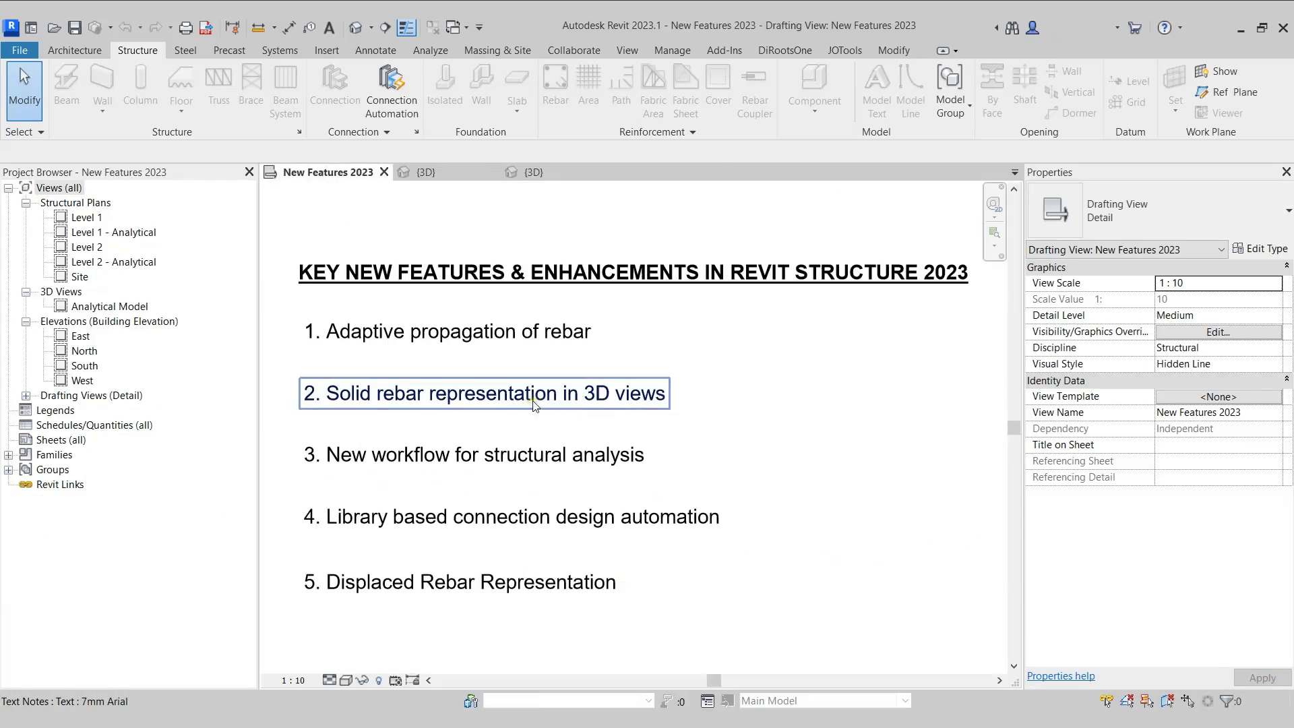
{"action": "left_click", "coordinate": [695, 422]}
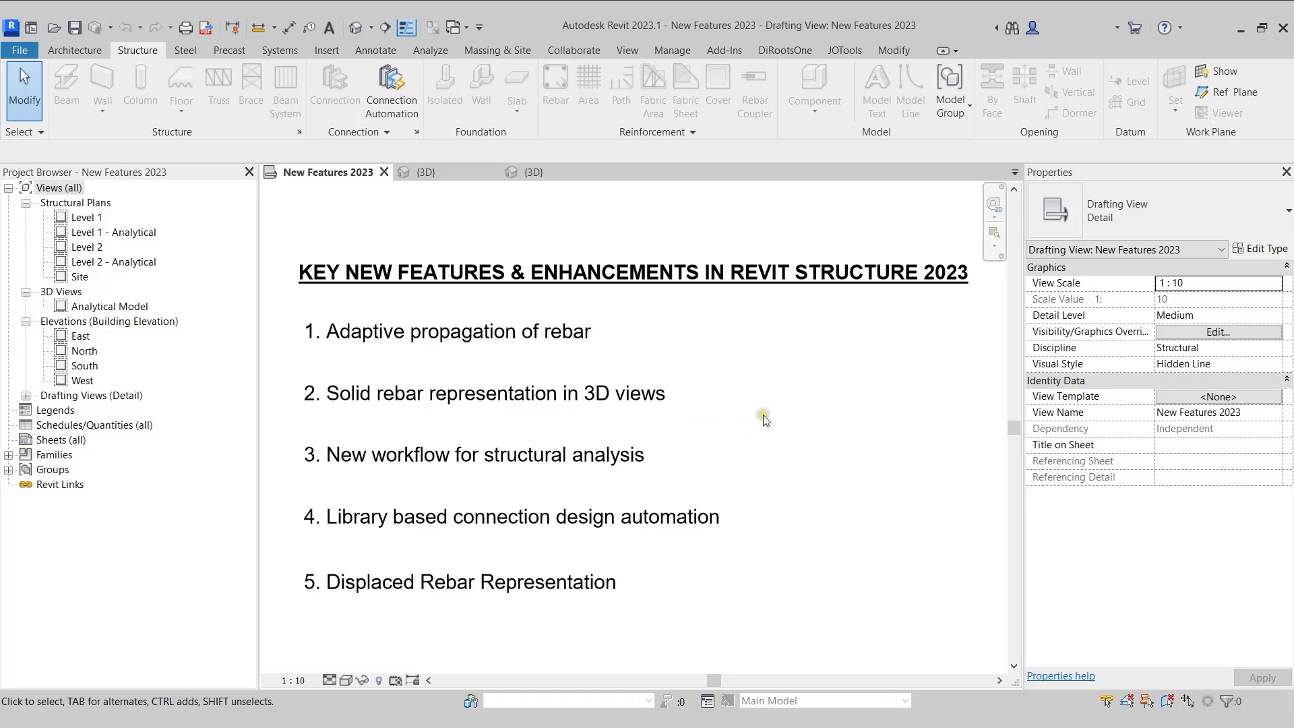
Reopen the concrete model's 3D view, select the foundation's bottom rebar set and review its View Visibility States.
{"action": "left_click", "coordinate": [443, 171]}
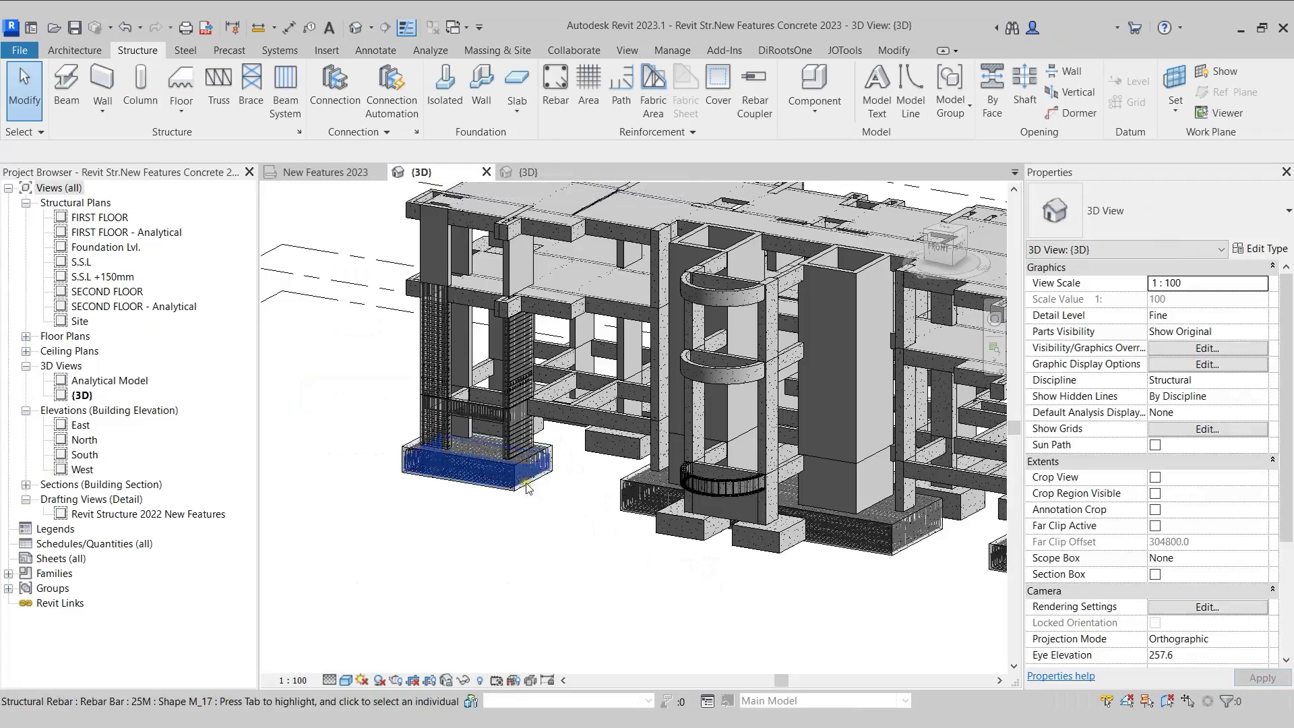
{"action": "scroll", "coordinate": [498, 492], "scroll_direction": "up", "scroll_amount": 5}
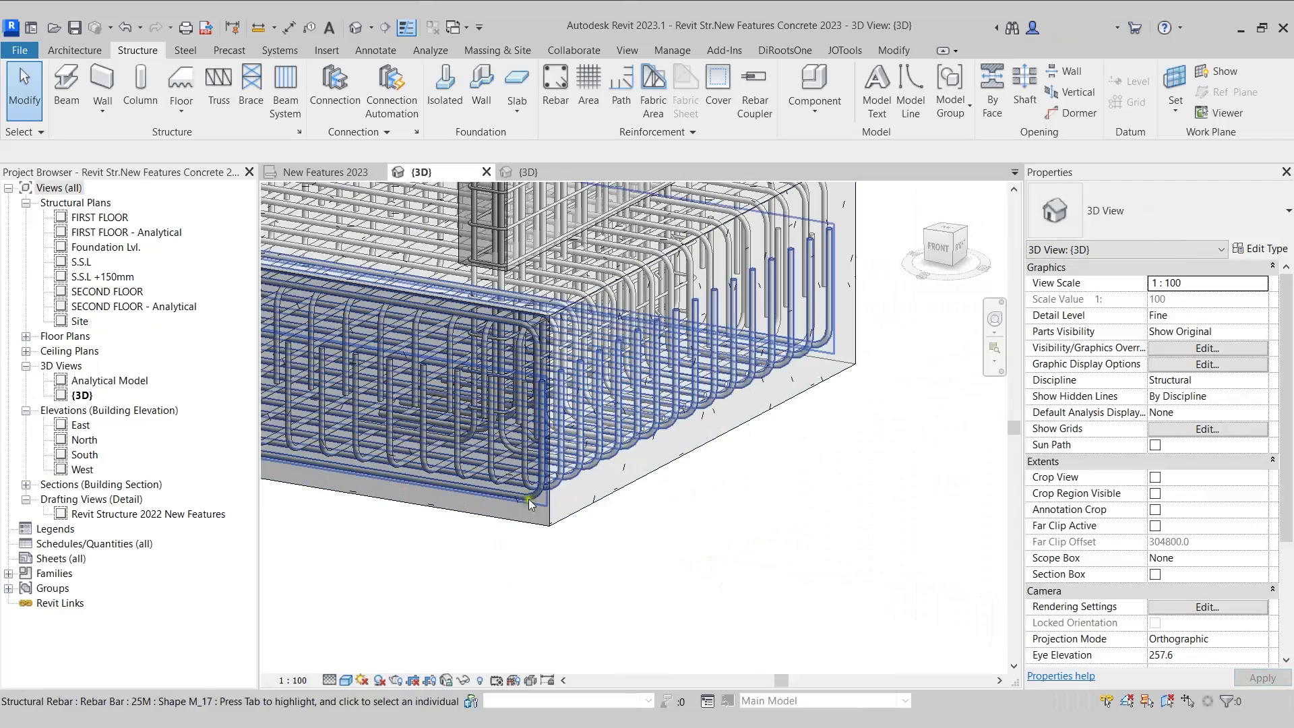
{"action": "left_click", "coordinate": [493, 583]}
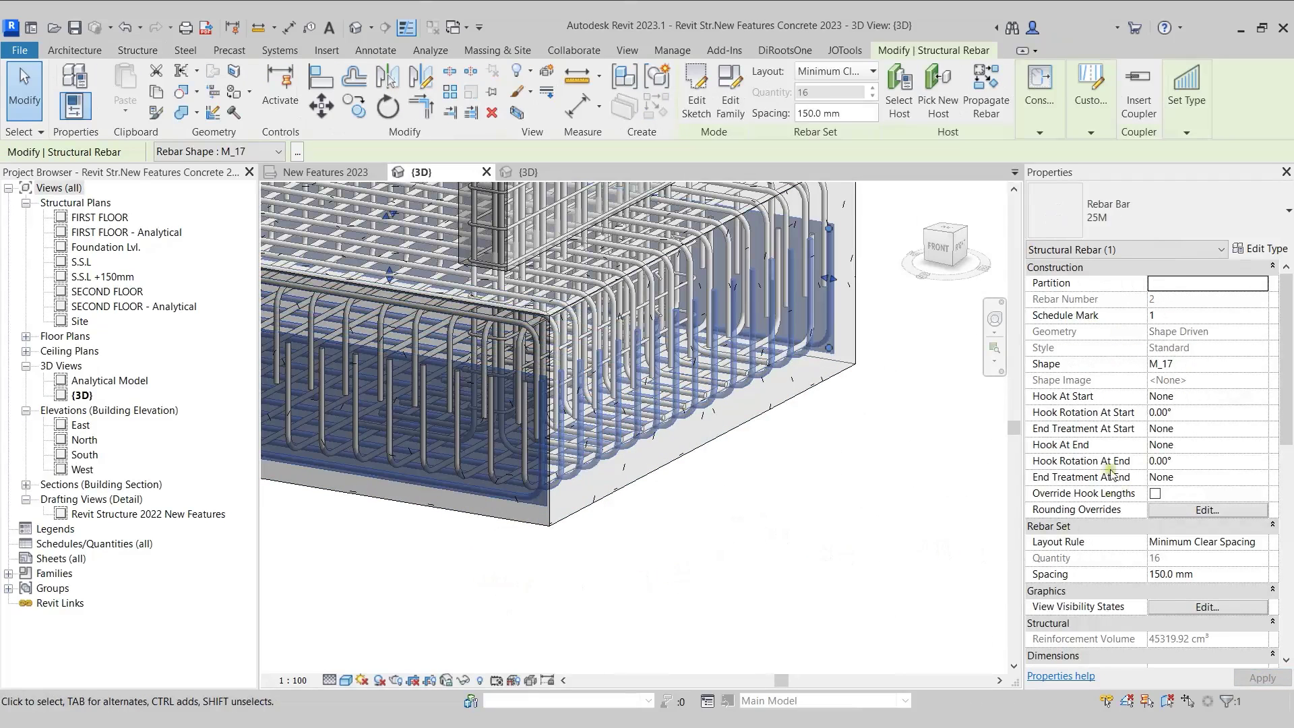
{"action": "scroll", "coordinate": [1146, 464], "scroll_direction": "down", "scroll_amount": 5}
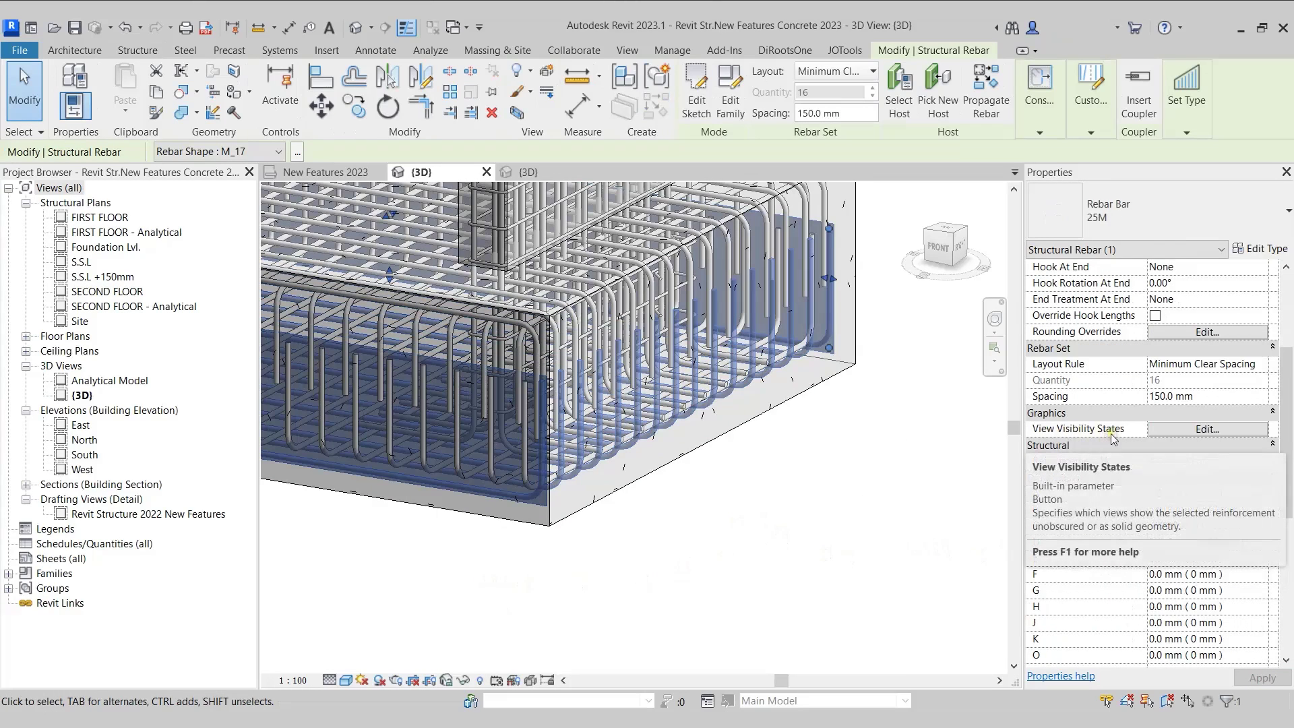
{"action": "left_click", "coordinate": [1253, 429]}
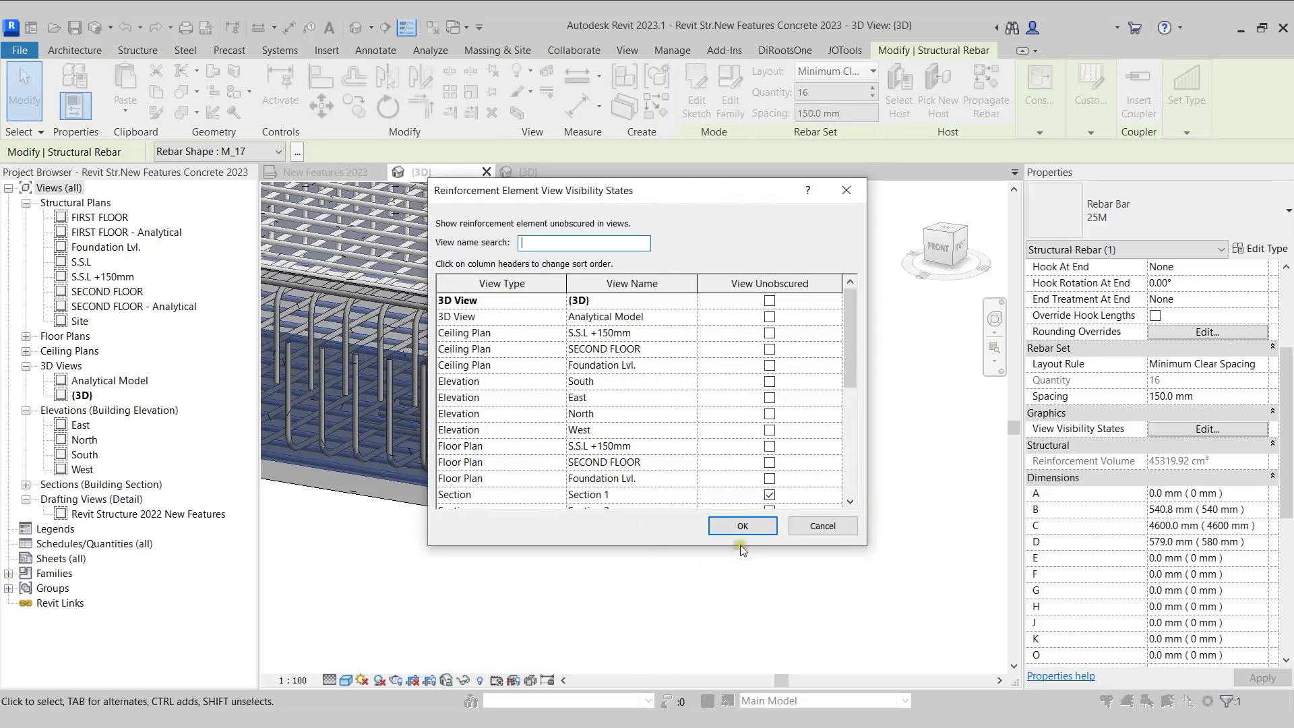
{"action": "left_click", "coordinate": [742, 527]}
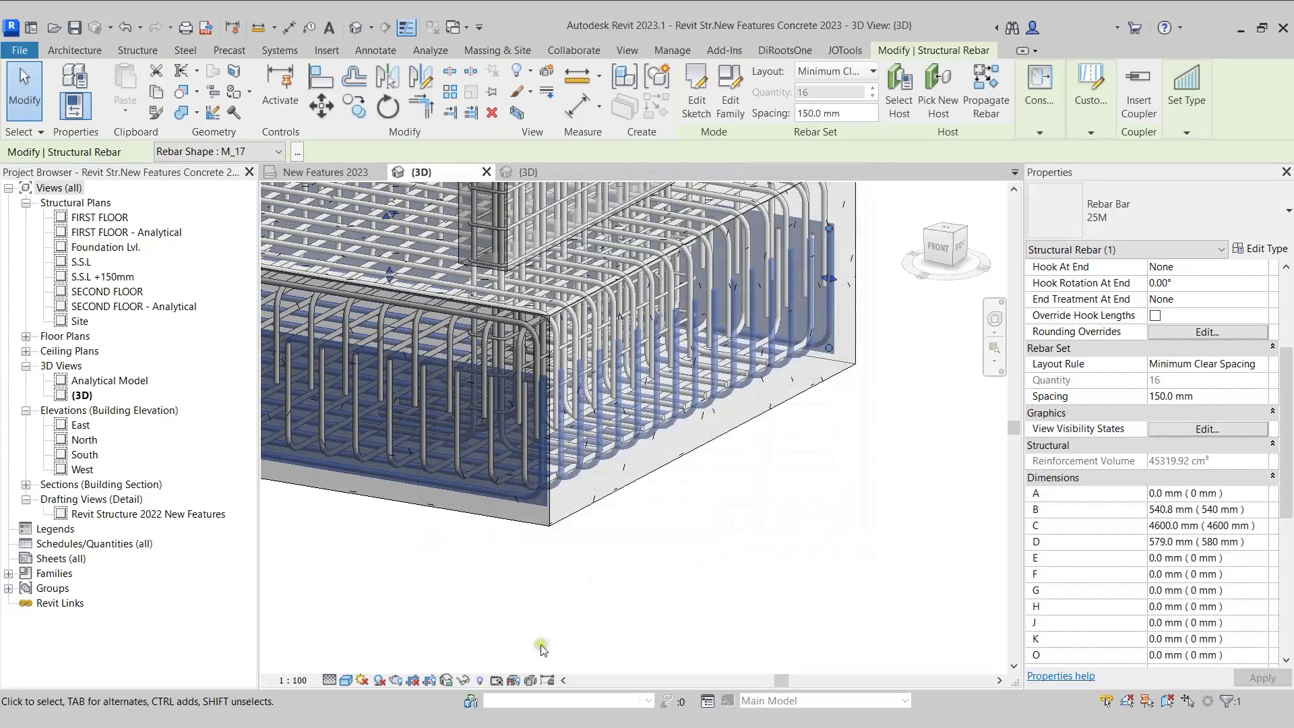
Switch the 3D view's detail level to Medium to compare the rebar display, and restore it to Fine.
{"action": "left_click", "coordinate": [330, 680]}
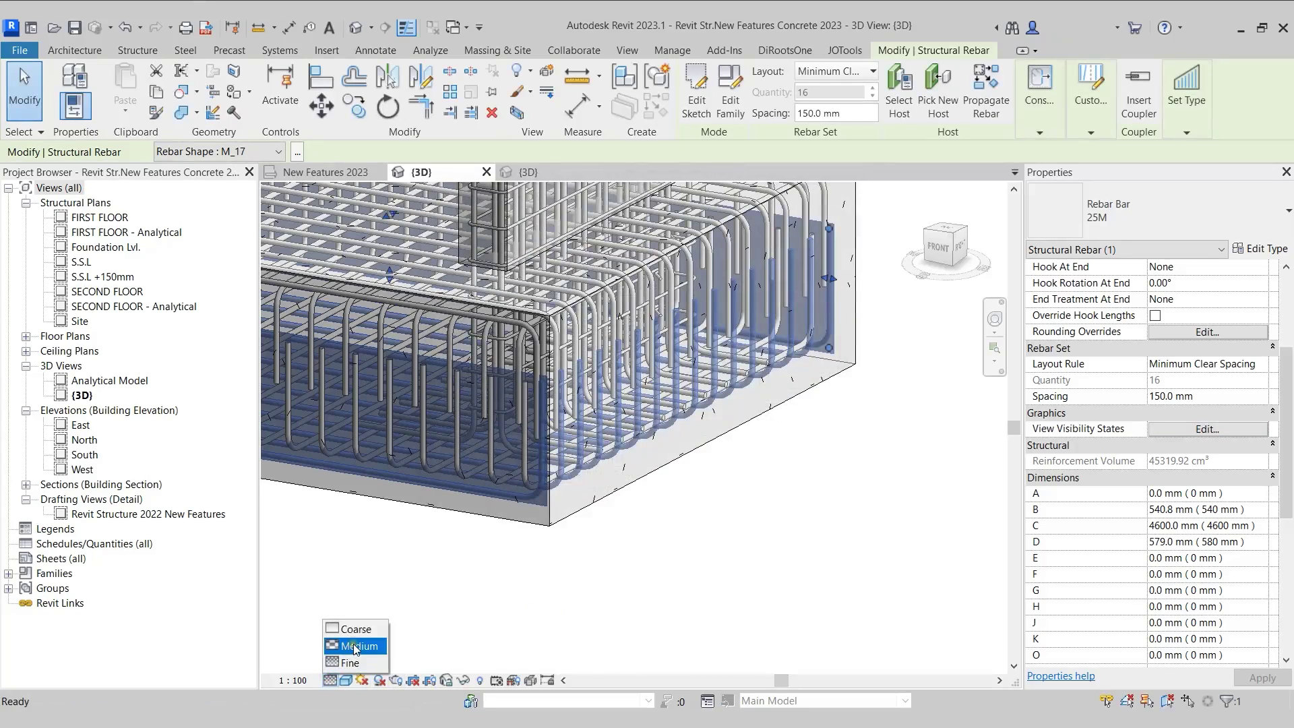
{"action": "left_click", "coordinate": [356, 647]}
{"action": "left_click", "coordinate": [677, 598]}
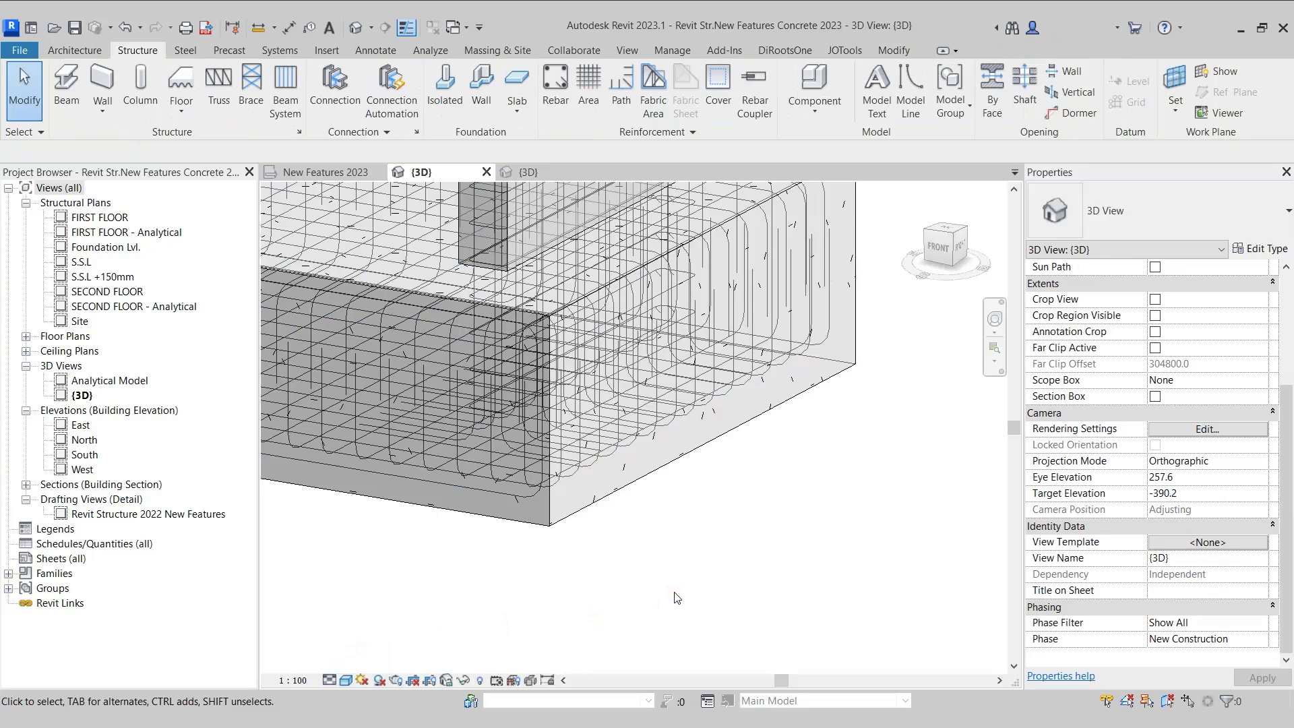
{"action": "left_click", "coordinate": [331, 680]}
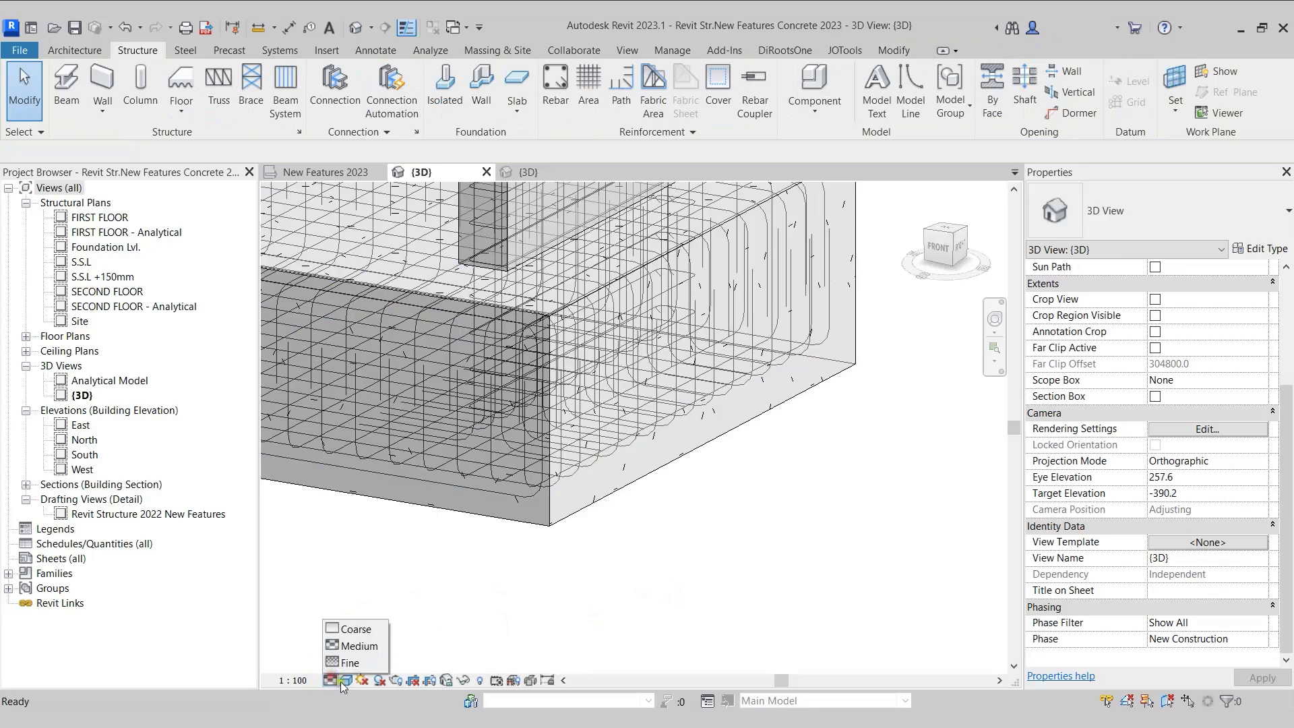
{"action": "left_click", "coordinate": [350, 662]}
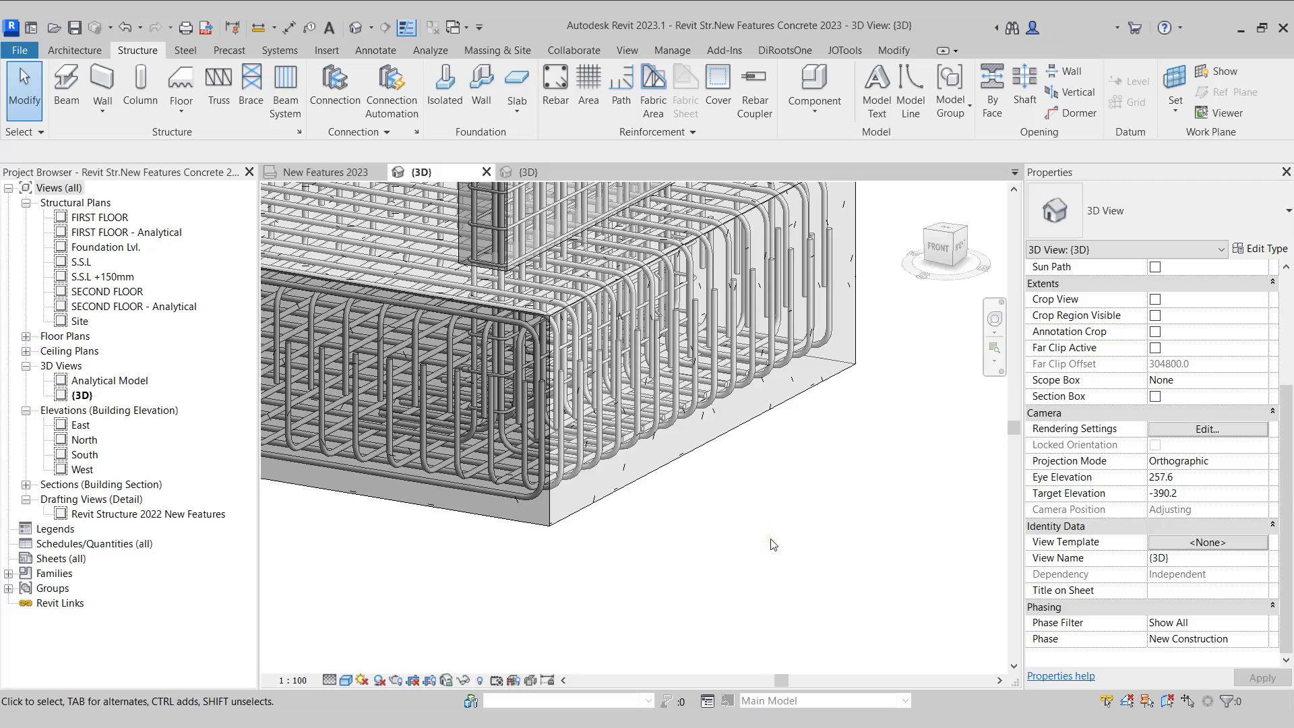
{"action": "middle_click_drag", "start_coordinate": [773, 556], "coordinate": [768, 548], "text": "shift"}
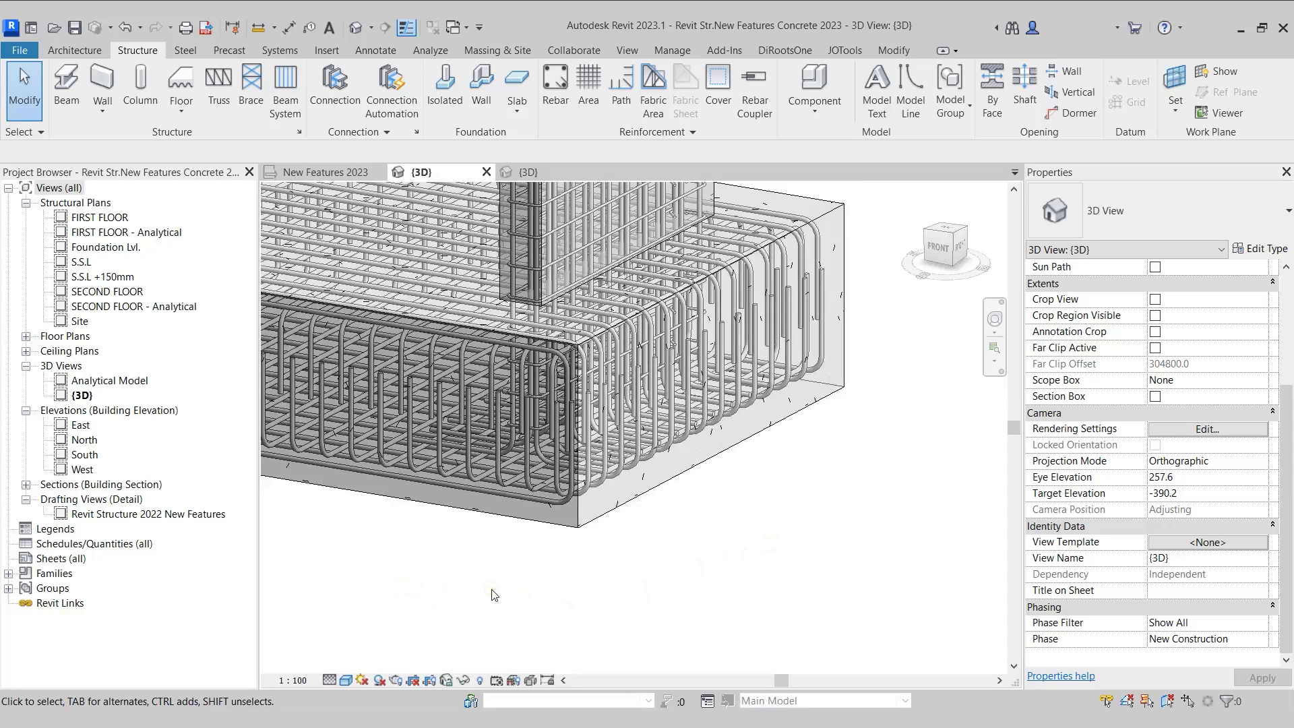
Reset the view-specific element graphics of the CF3 wall foundation so that its surface transparency is 0.
{"action": "scroll", "coordinate": [523, 592], "scroll_direction": "down", "scroll_amount": 4}
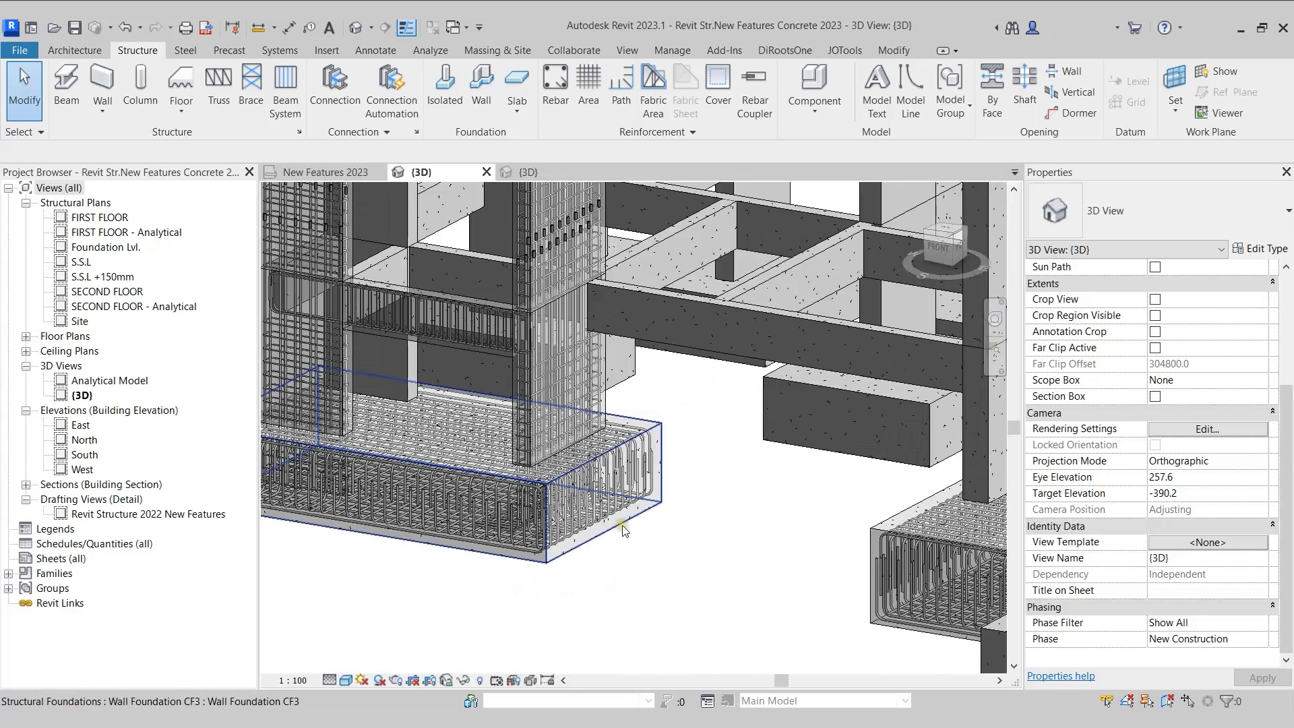
{"action": "left_click", "coordinate": [618, 518]}
{"action": "right_click", "coordinate": [618, 518]}
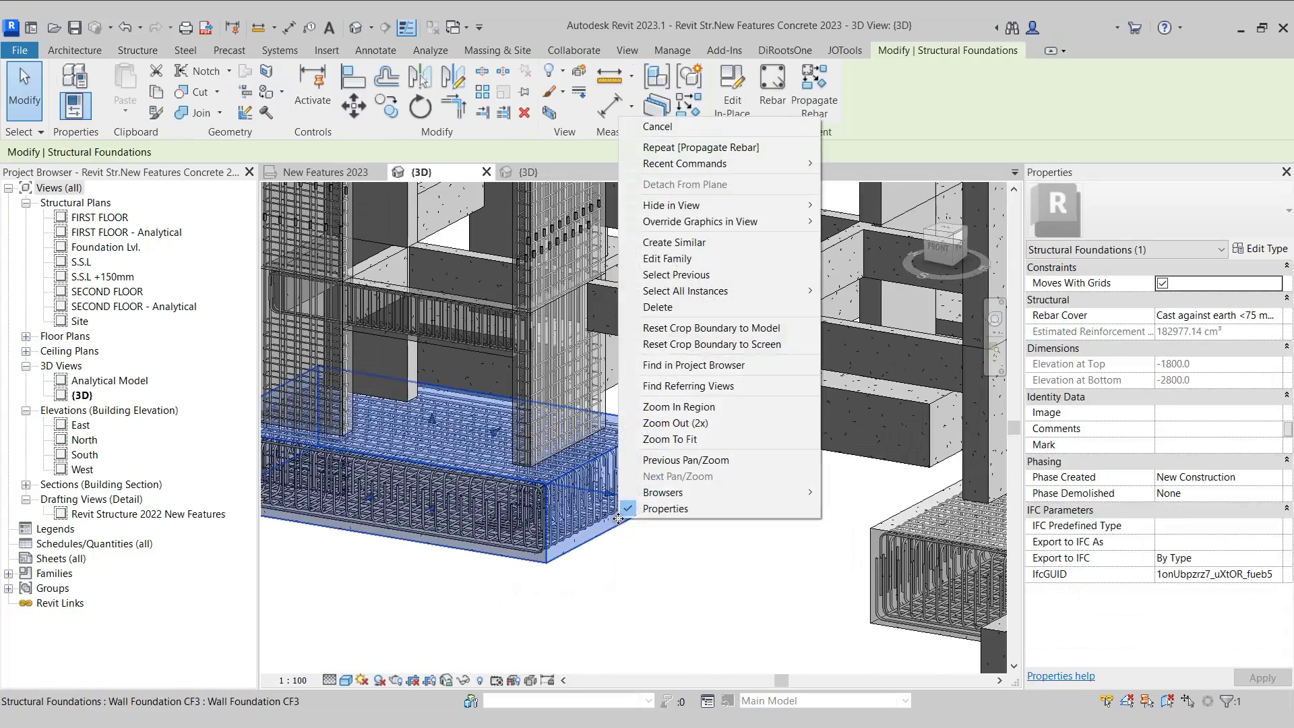
{"action": "mouse_move", "coordinate": [769, 227]}
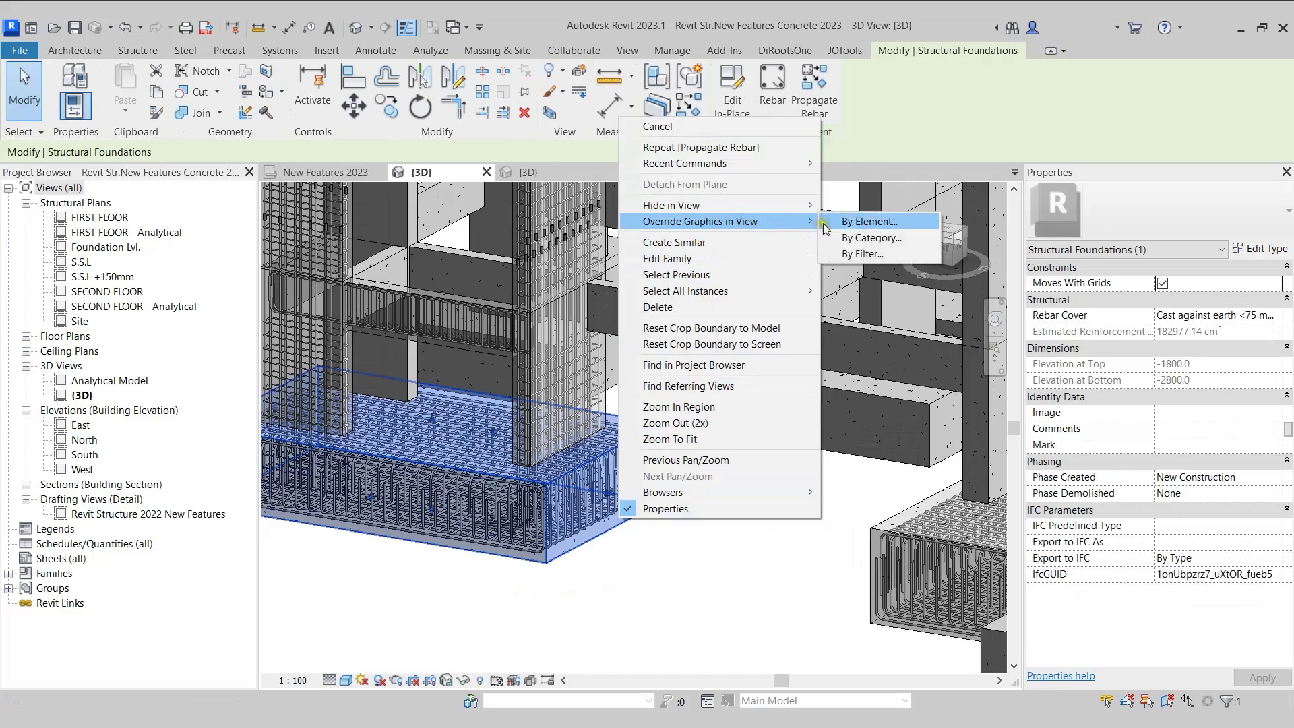
{"action": "left_click", "coordinate": [868, 222]}
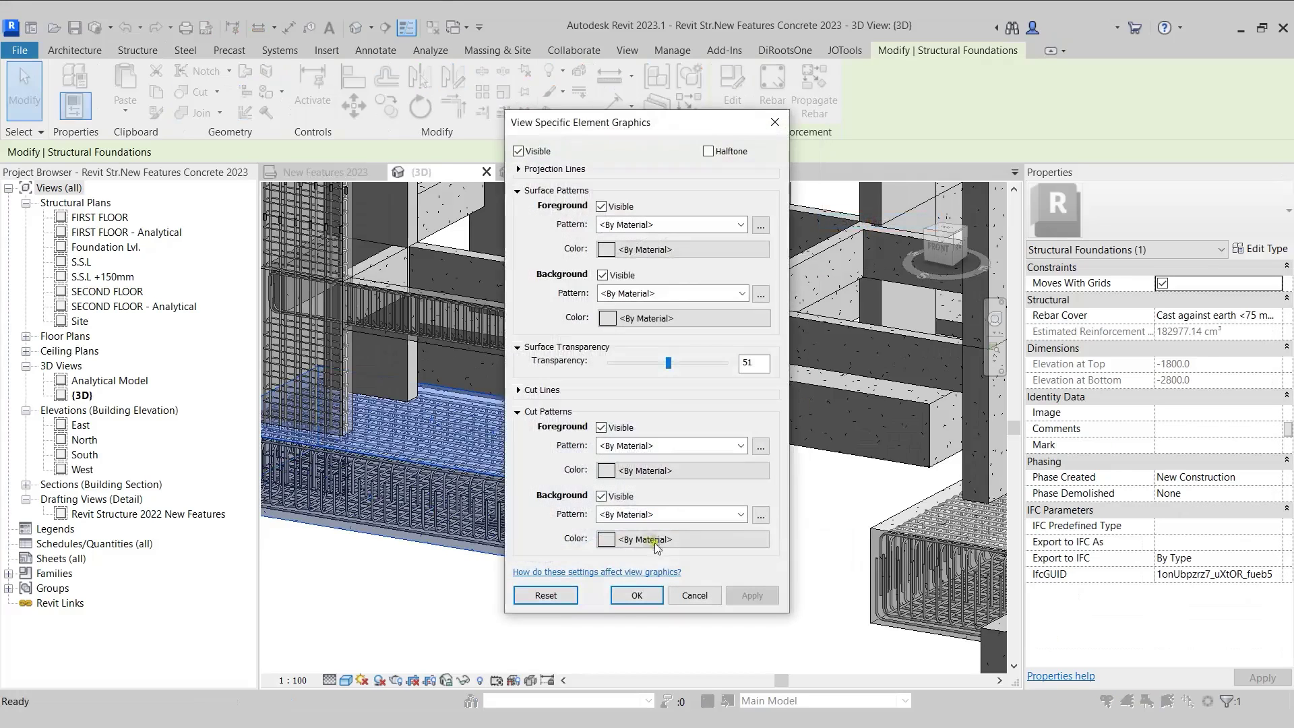
{"action": "left_click_drag", "start_coordinate": [667, 364], "coordinate": [635, 363]}
{"action": "left_click", "coordinate": [546, 595]}
{"action": "left_click", "coordinate": [653, 596]}
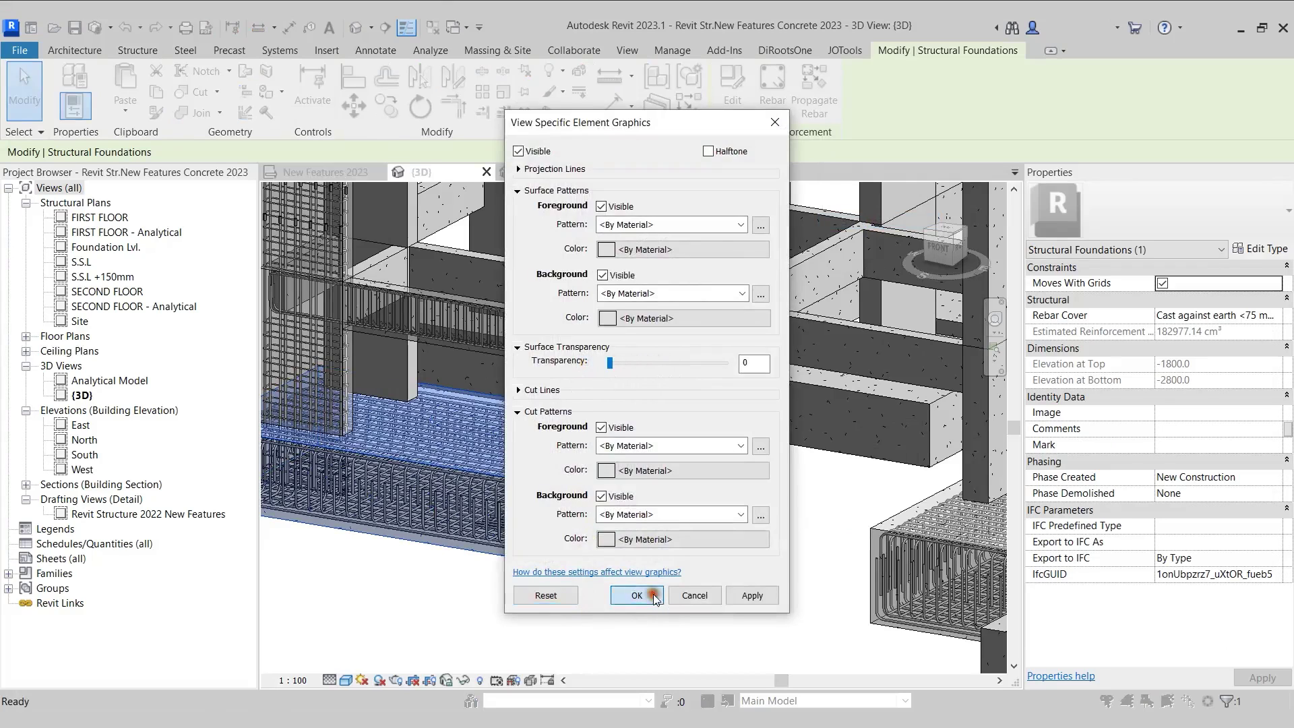
{"action": "left_click", "coordinate": [725, 561]}
Select the CF3 foundation together with its reinforcement and filter the selection down to Structural Rebar only.
{"action": "scroll", "coordinate": [706, 588], "scroll_direction": "down", "scroll_amount": 4}
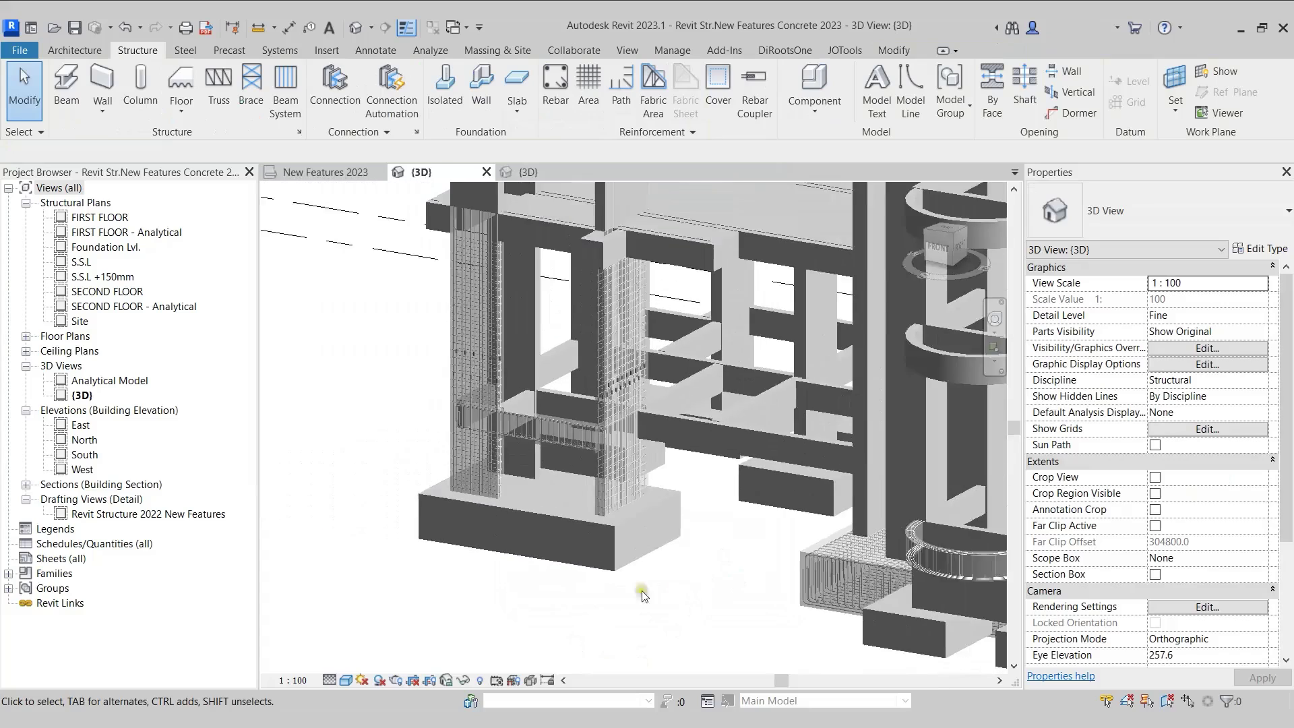
{"action": "middle_click_drag", "start_coordinate": [448, 590], "coordinate": [419, 602]}
{"action": "scroll", "coordinate": [419, 602], "scroll_direction": "up", "scroll_amount": 2}
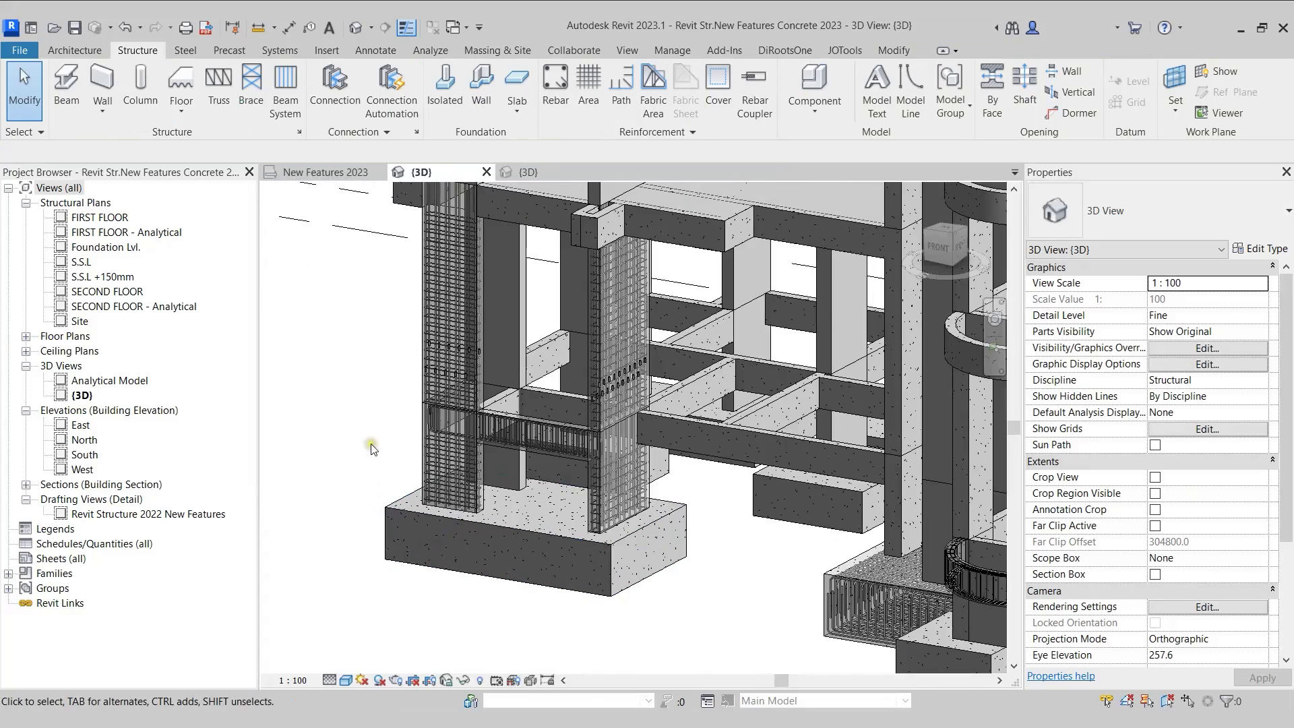
{"action": "left_click_drag", "start_coordinate": [531, 557], "coordinate": [727, 600]}
{"action": "scroll", "coordinate": [430, 527], "scroll_direction": "up", "scroll_amount": 4}
{"action": "scroll", "coordinate": [440, 532], "scroll_direction": "down", "scroll_amount": 2}
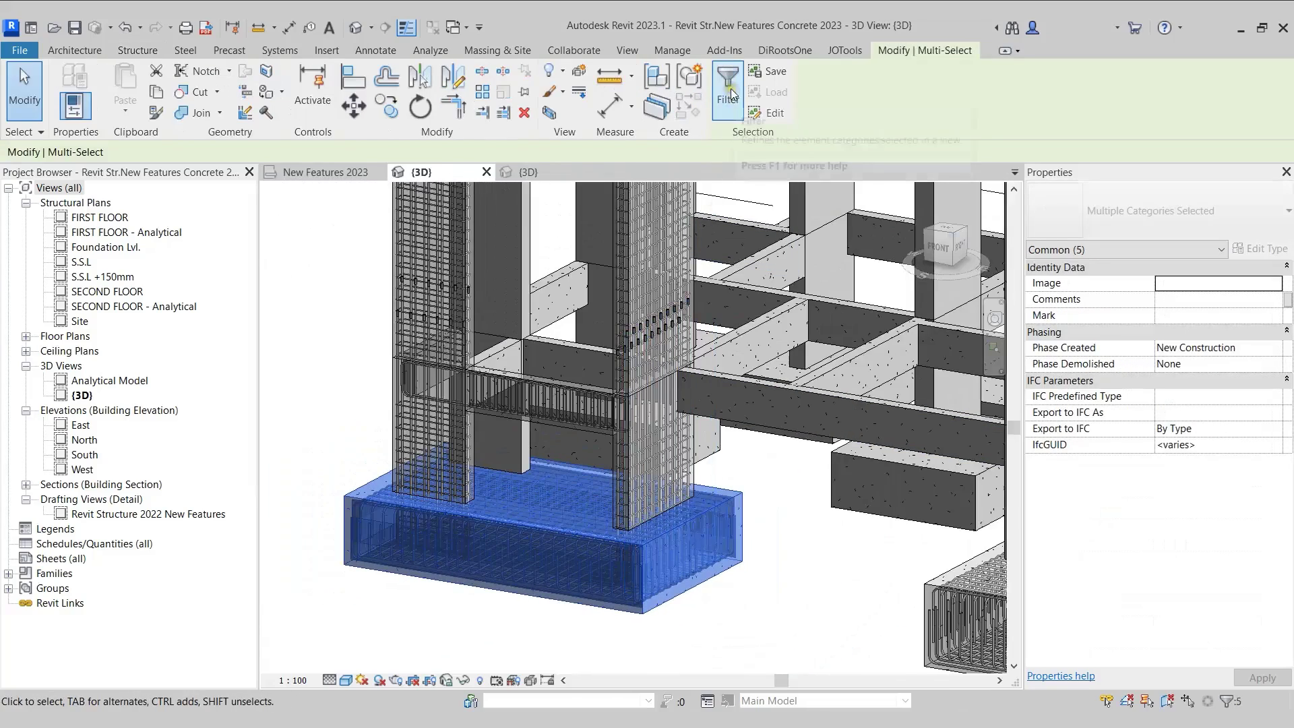
{"action": "left_click", "coordinate": [728, 88]}
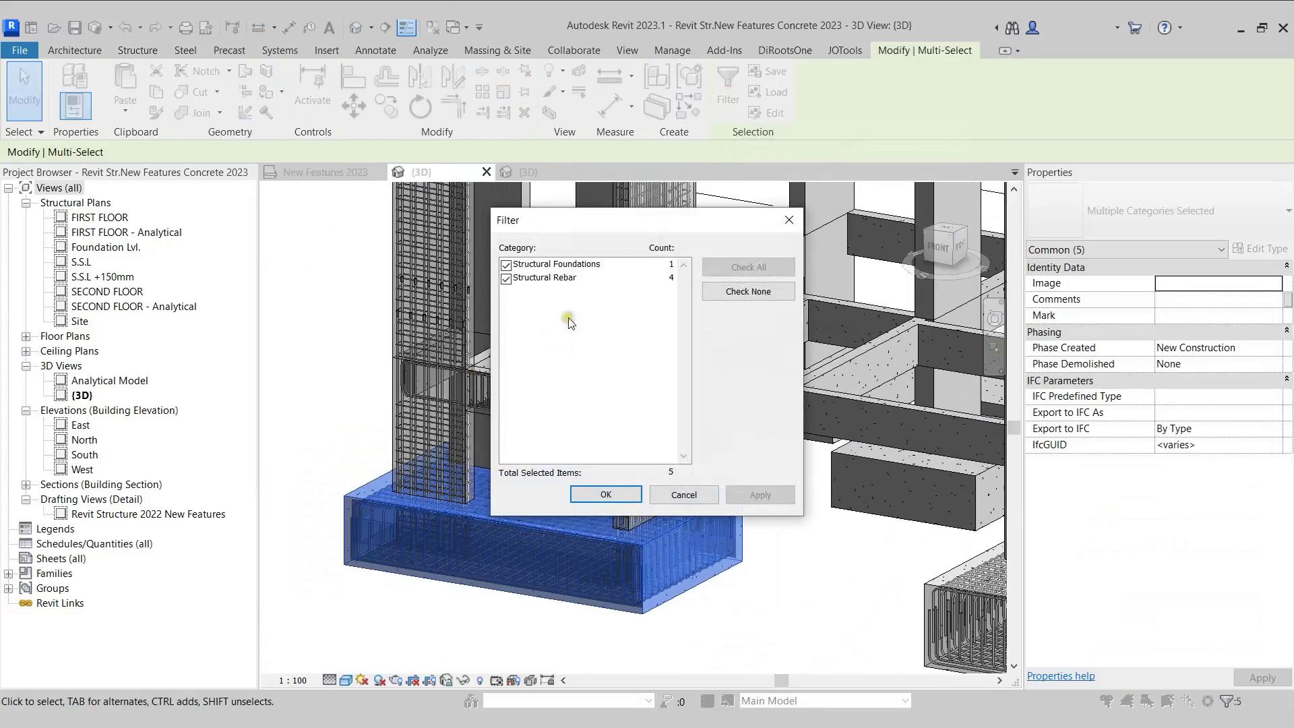
{"action": "left_click", "coordinate": [506, 265]}
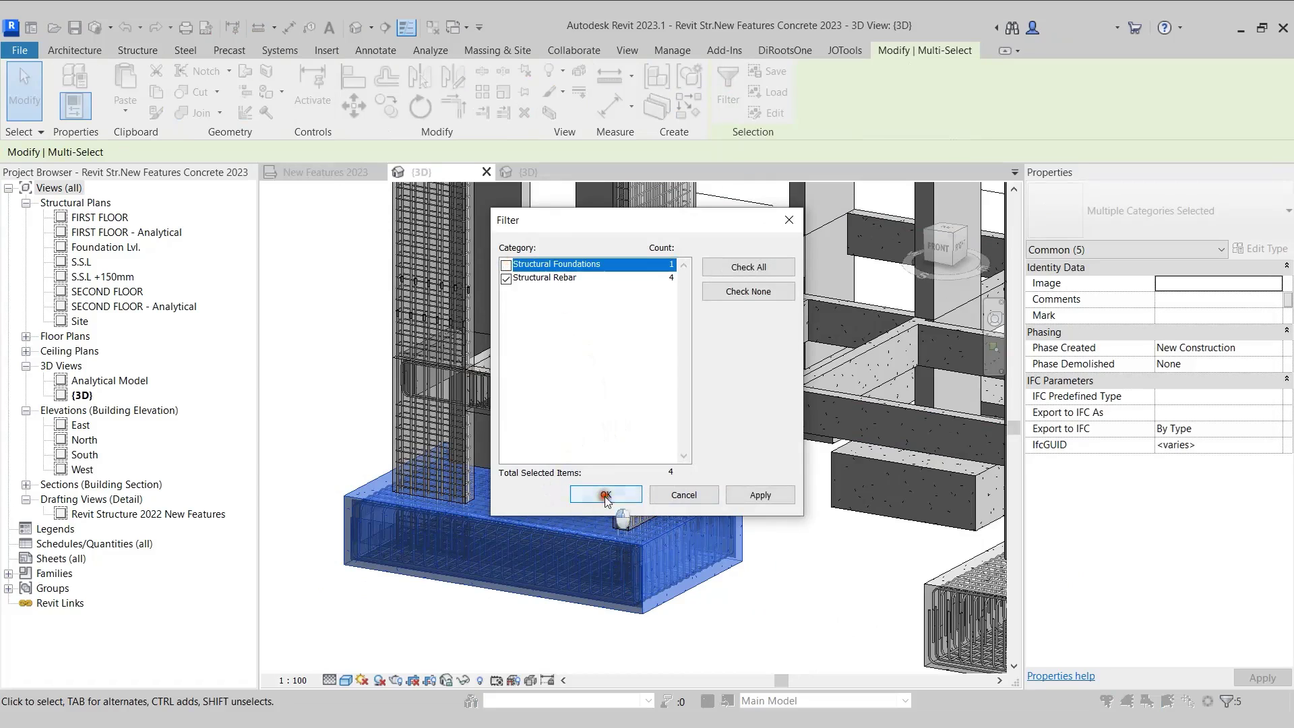
{"action": "left_click", "coordinate": [606, 495]}
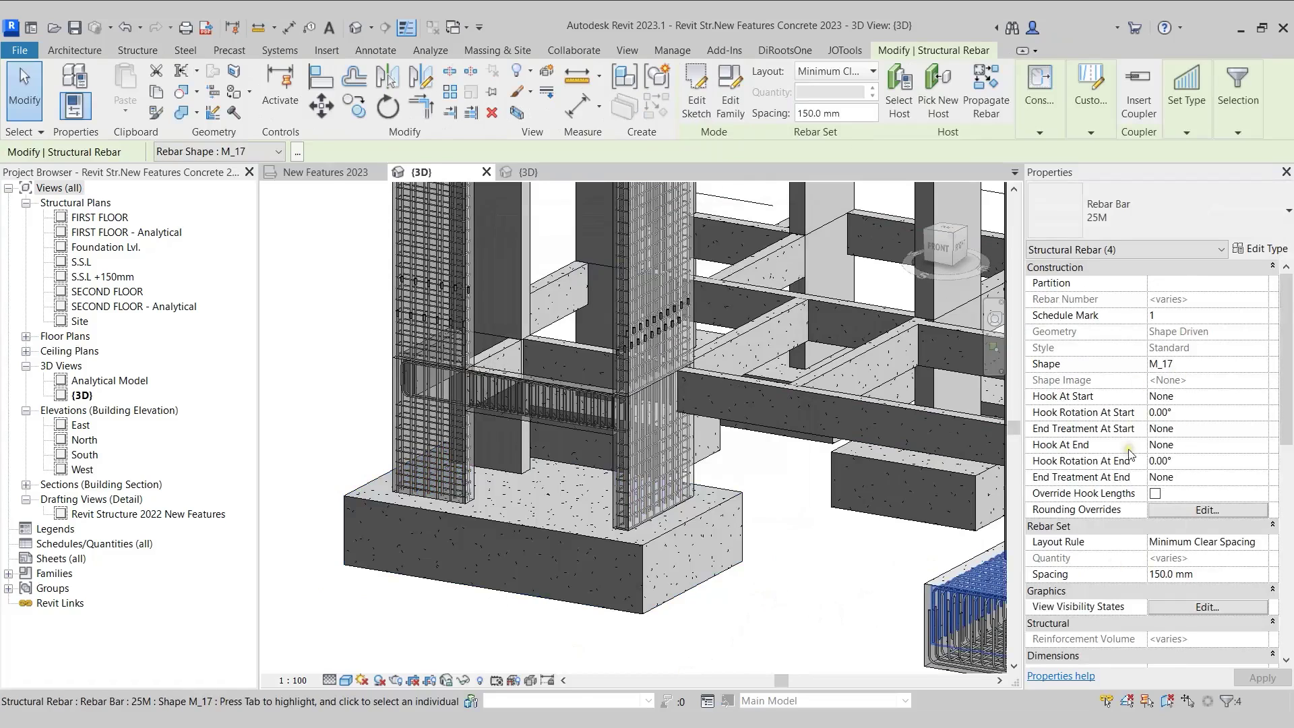
Set the selected foundation rebar to View Unobscured in the {3D} view and inspect the foundation.
{"action": "scroll", "coordinate": [1130, 451], "scroll_direction": "down", "scroll_amount": 4}
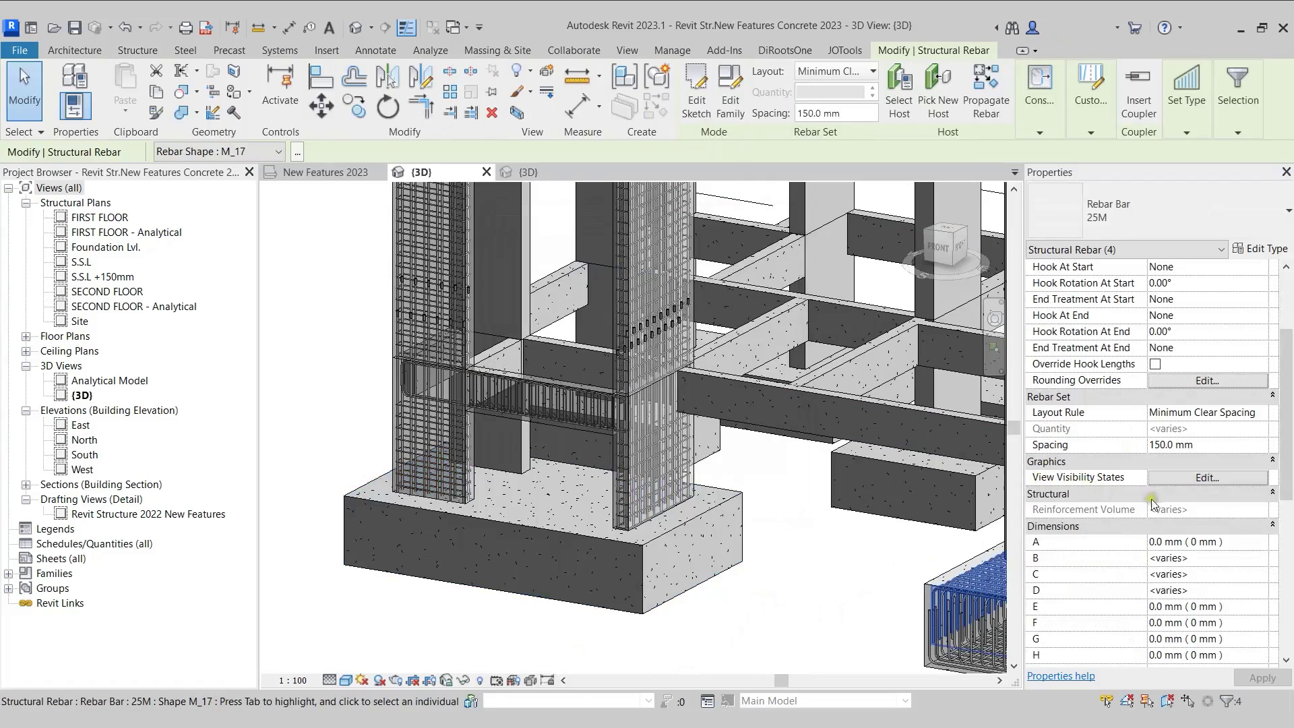
{"action": "left_click", "coordinate": [1204, 477]}
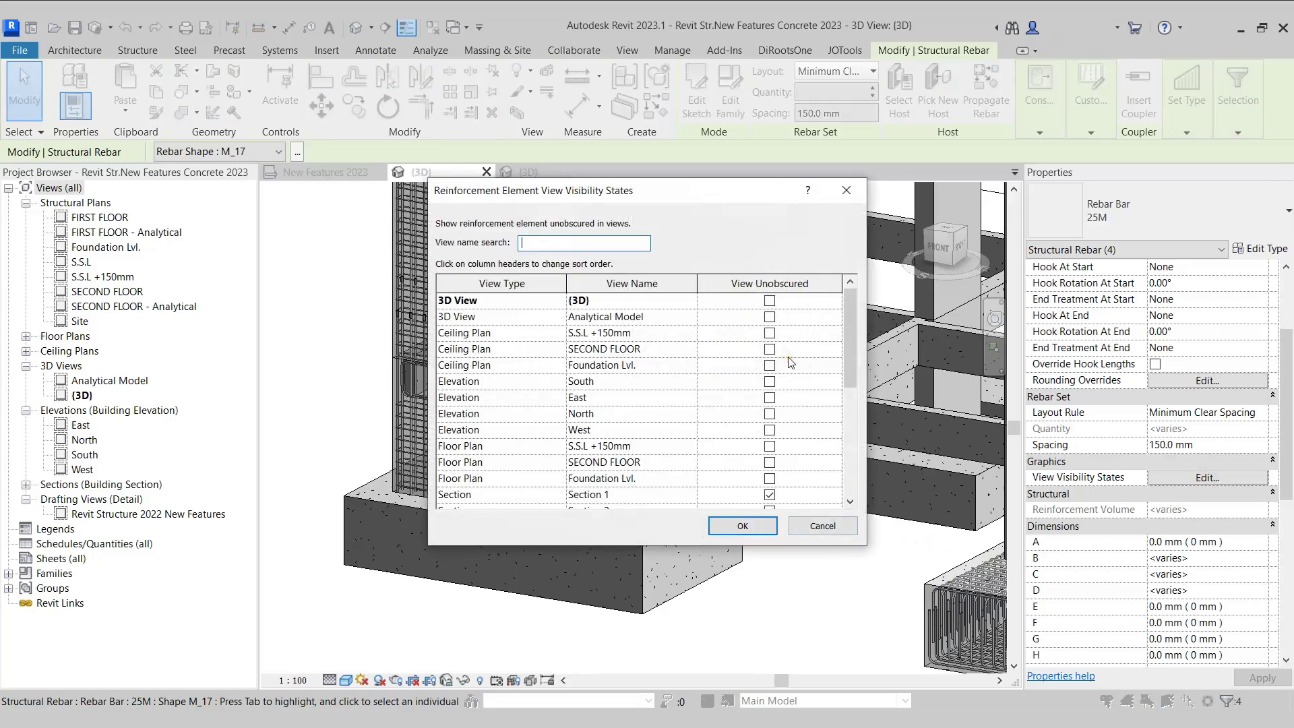
{"action": "left_click", "coordinate": [770, 303]}
{"action": "left_click", "coordinate": [744, 527]}
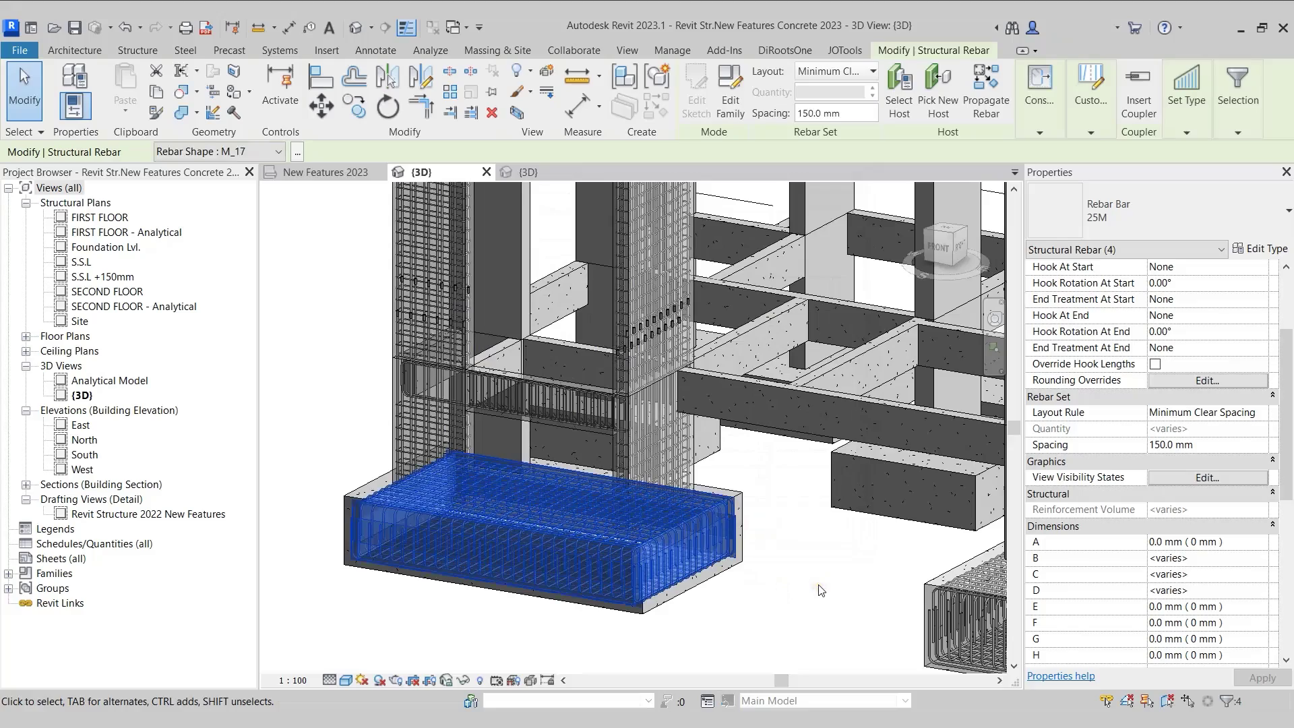
{"action": "left_click", "coordinate": [814, 575]}
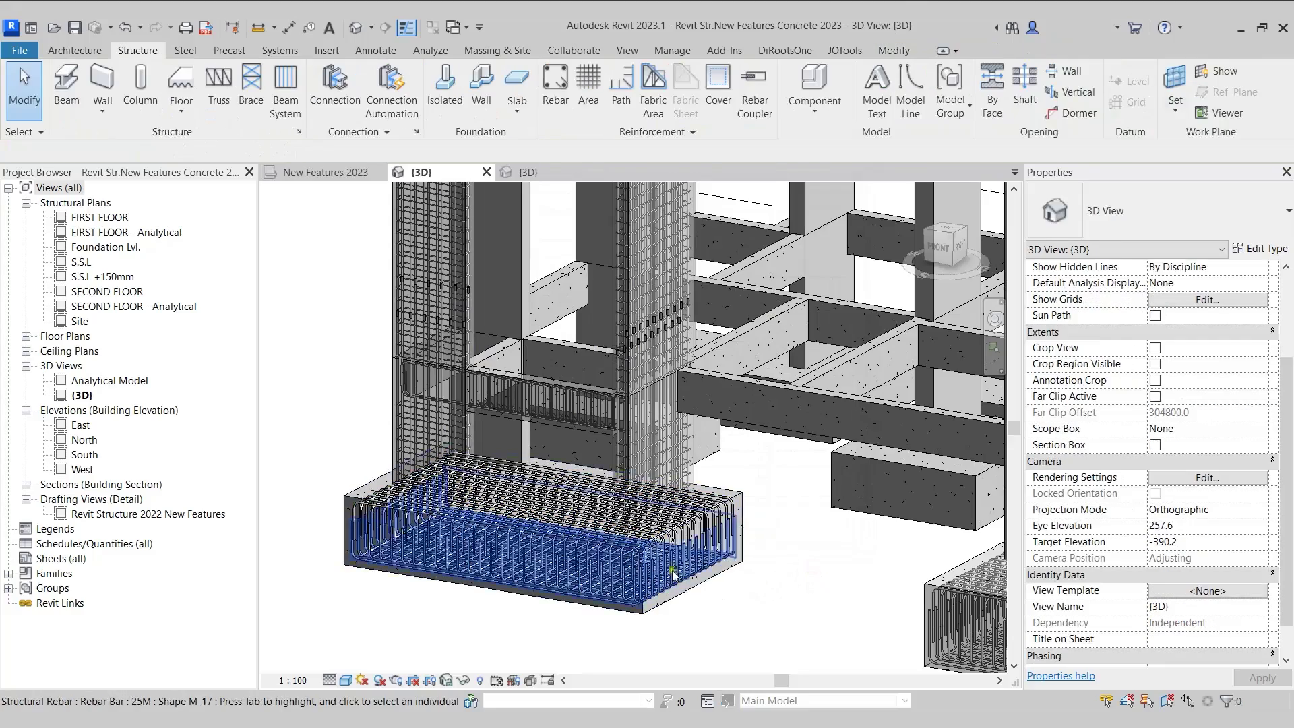
{"action": "scroll", "coordinate": [692, 573], "scroll_direction": "down", "scroll_amount": 2}
{"action": "mouse_move", "coordinate": [692, 573]}
{"action": "middle_mouse_down", "text": "shift"}
{"action": "mouse_move", "coordinate": [716, 610]}
{"action": "mouse_move", "coordinate": [702, 612]}
{"action": "mouse_move", "coordinate": [738, 620]}
{"action": "mouse_move", "coordinate": [731, 607]}
{"action": "mouse_move", "coordinate": [670, 641]}
{"action": "mouse_move", "coordinate": [677, 625]}
{"action": "middle_mouse_up", "text": "shift"}
{"action": "scroll", "coordinate": [730, 607], "scroll_direction": "up", "scroll_amount": 3}
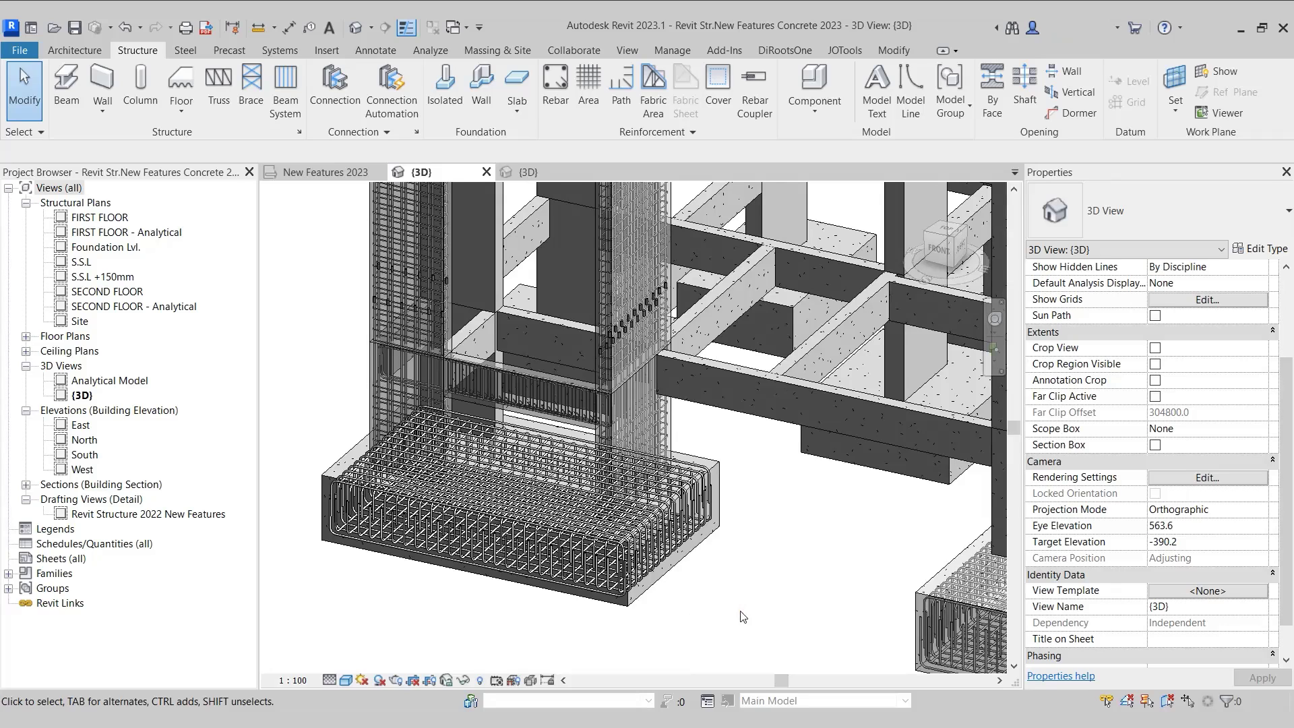
Read the item on the new structural analysis workflow in the New Features 2023 view and return to the whole concrete model in 3D.
{"action": "left_click", "coordinate": [311, 173]}
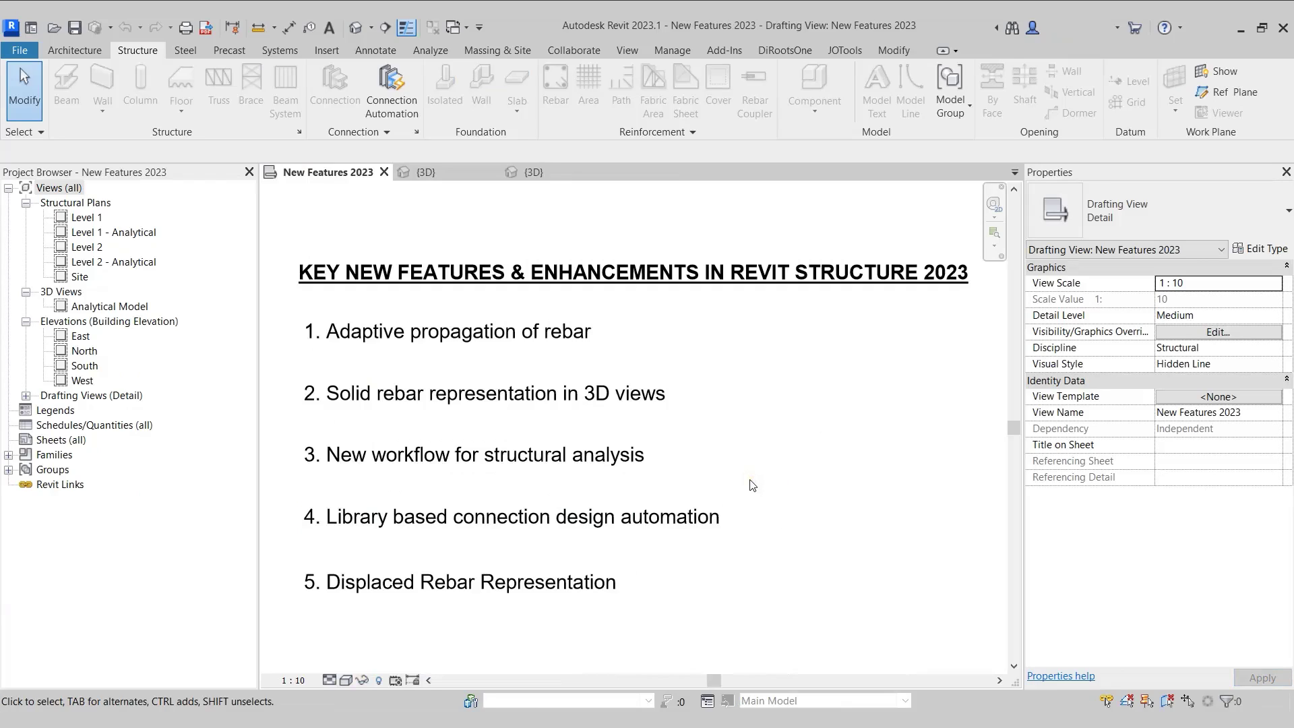
{"action": "left_click", "coordinate": [431, 173]}
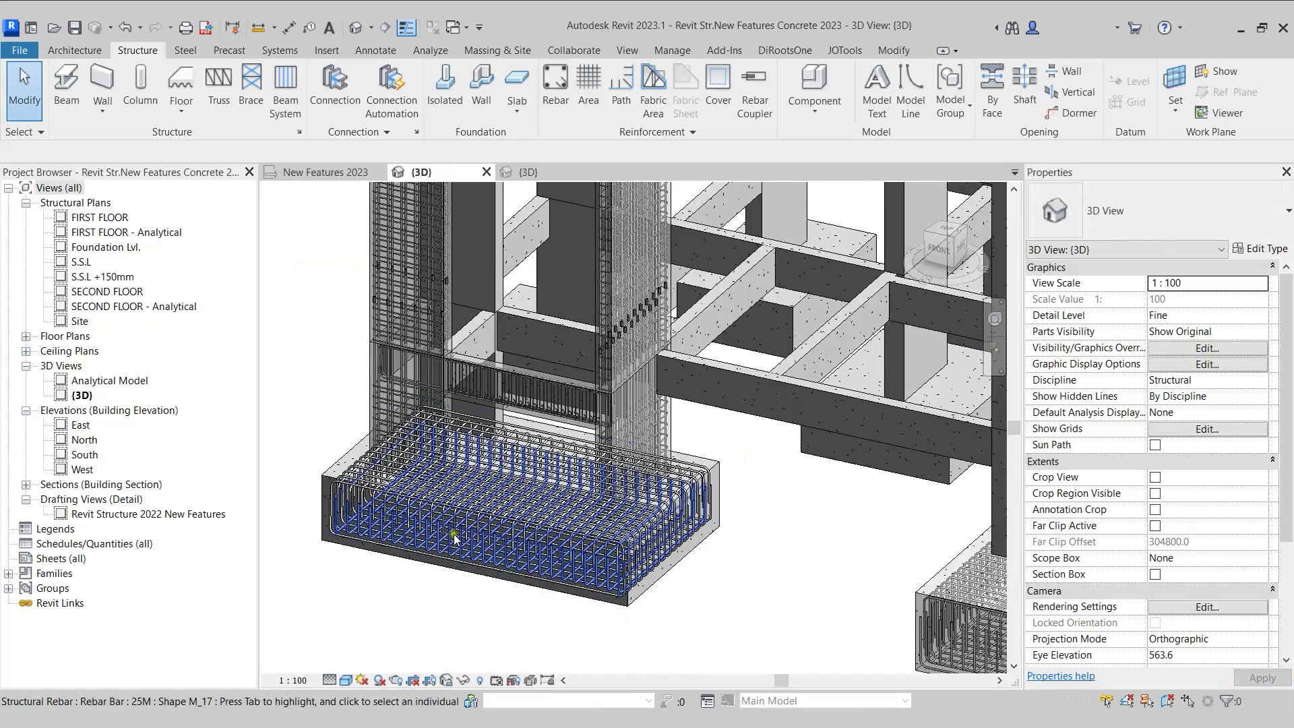
{"action": "scroll", "coordinate": [454, 536], "scroll_direction": "down", "scroll_amount": 5}
{"action": "middle_click_drag", "start_coordinate": [455, 536], "coordinate": [448, 564]}
{"action": "scroll", "coordinate": [448, 564], "scroll_direction": "down", "scroll_amount": 2}
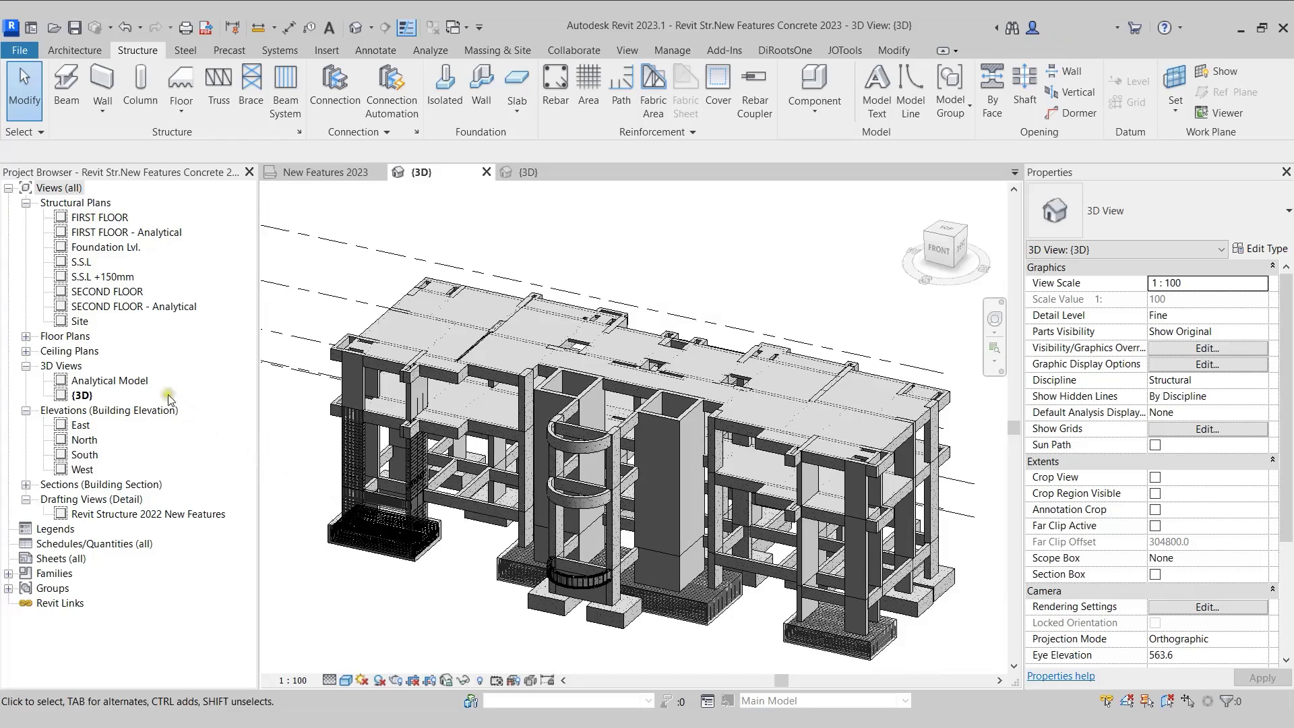
Open the Analytical Model 3D view of the concrete project.
{"action": "left_click", "coordinate": [137, 382]}
{"action": "double_click", "coordinate": [137, 381]}
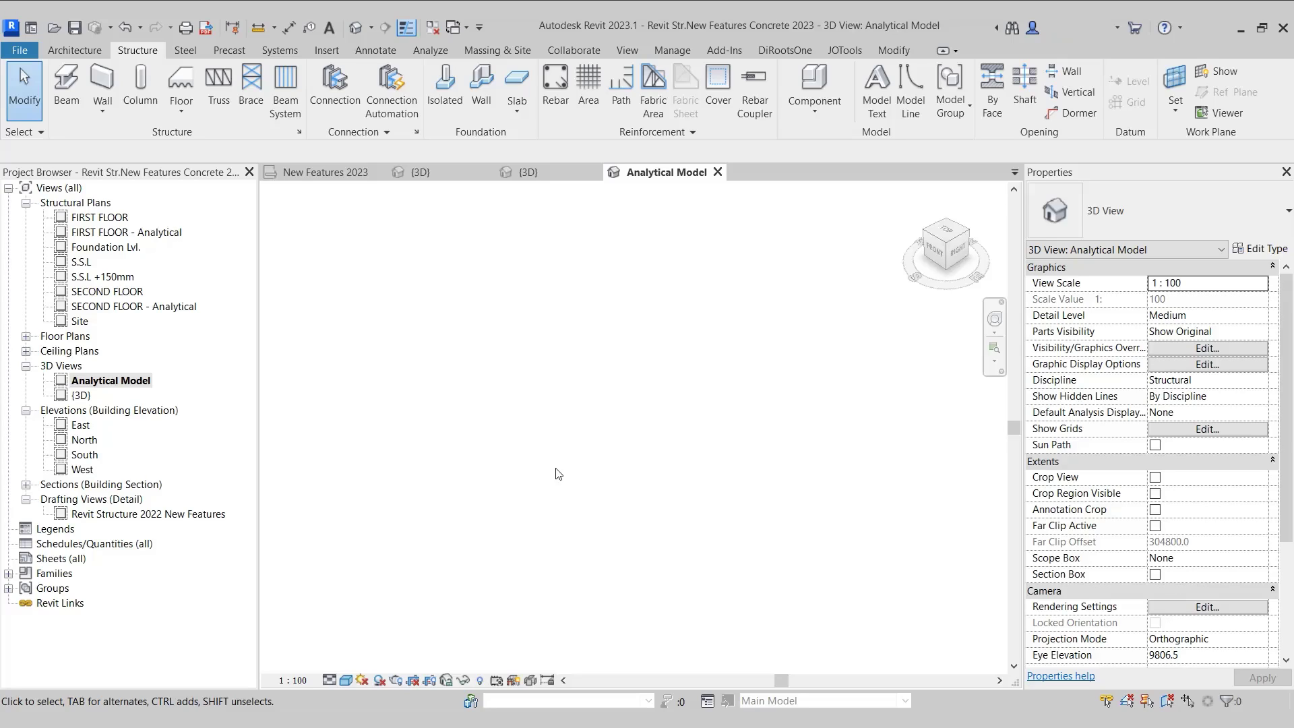
{"action": "left_click", "coordinate": [558, 473]}
Launch Analytical Automation and open the inputs of the Physical to Analytical for Buildings script.
{"action": "left_click", "coordinate": [435, 48]}
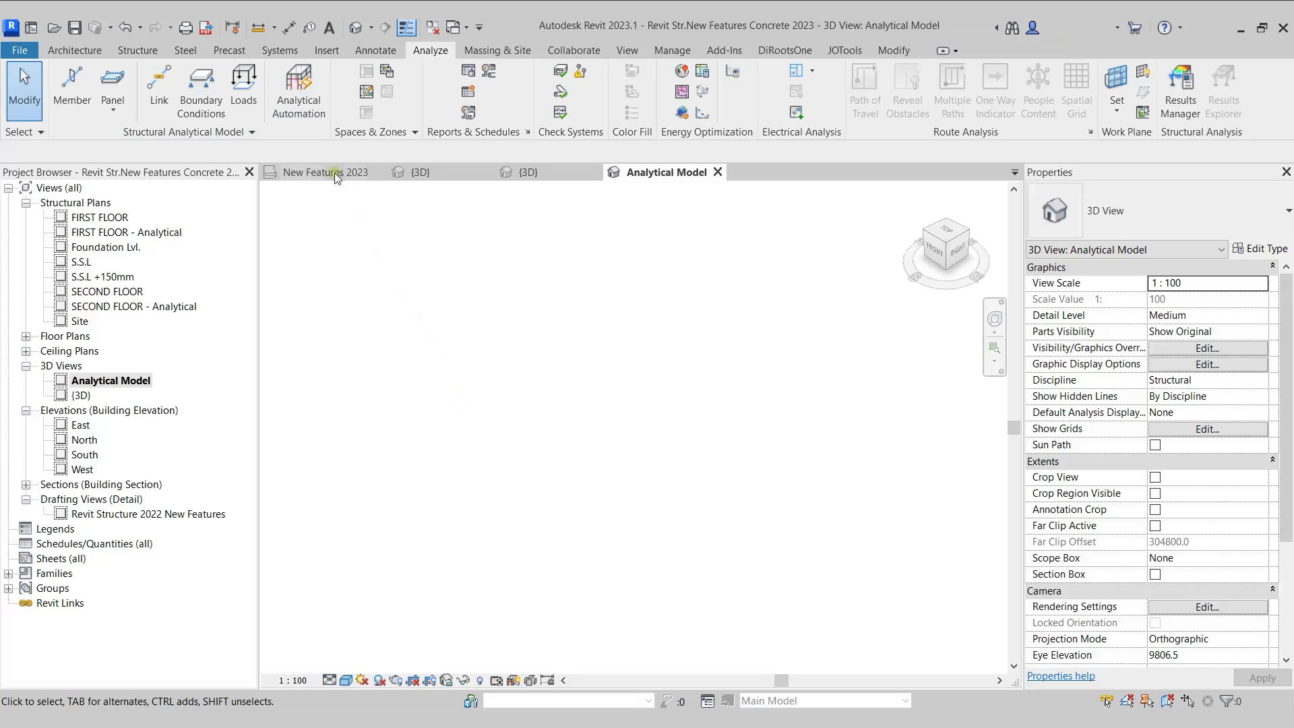
{"action": "left_click", "coordinate": [298, 99]}
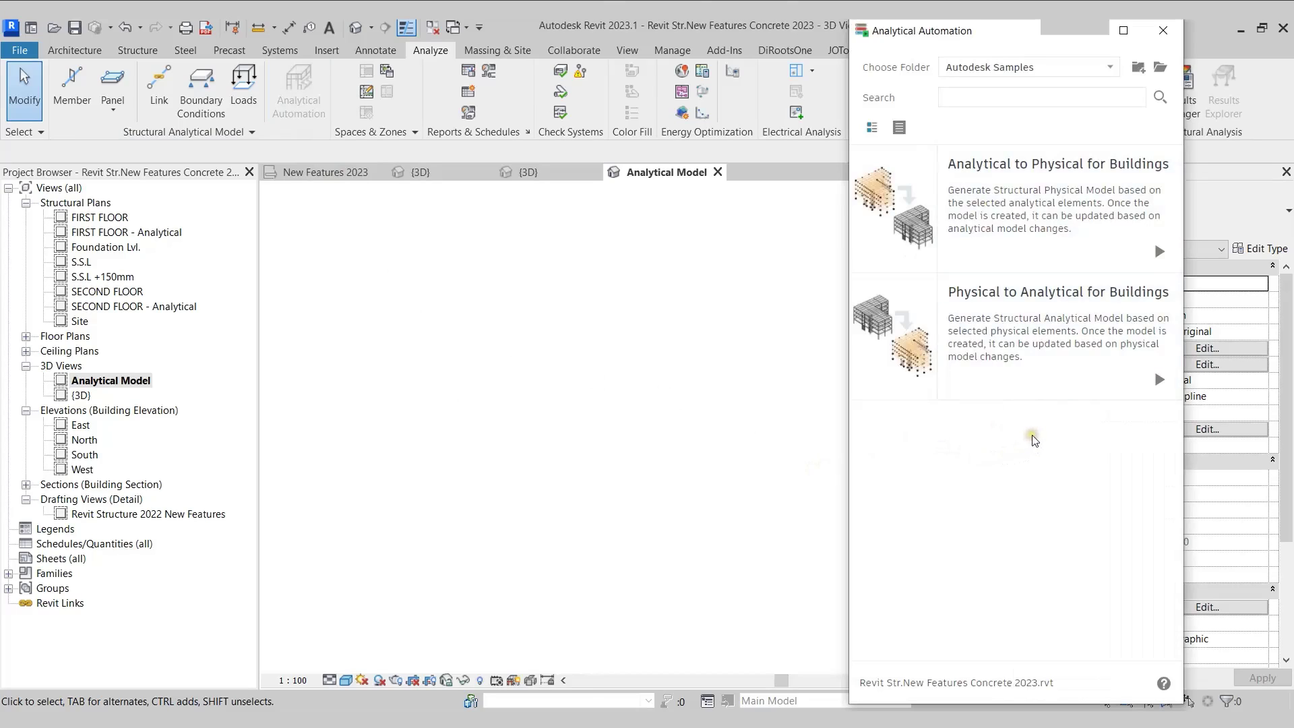
{"action": "mouse_move", "coordinate": [1022, 199]}
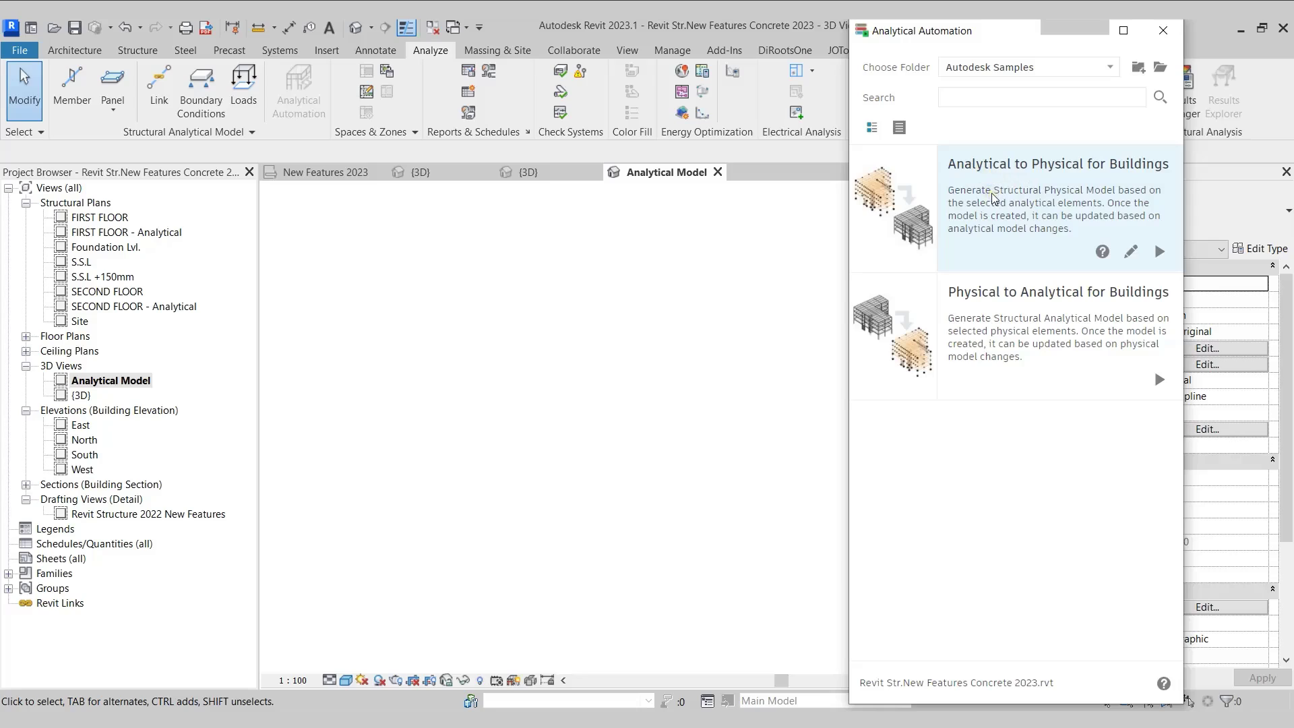
{"action": "mouse_move", "coordinate": [1021, 357]}
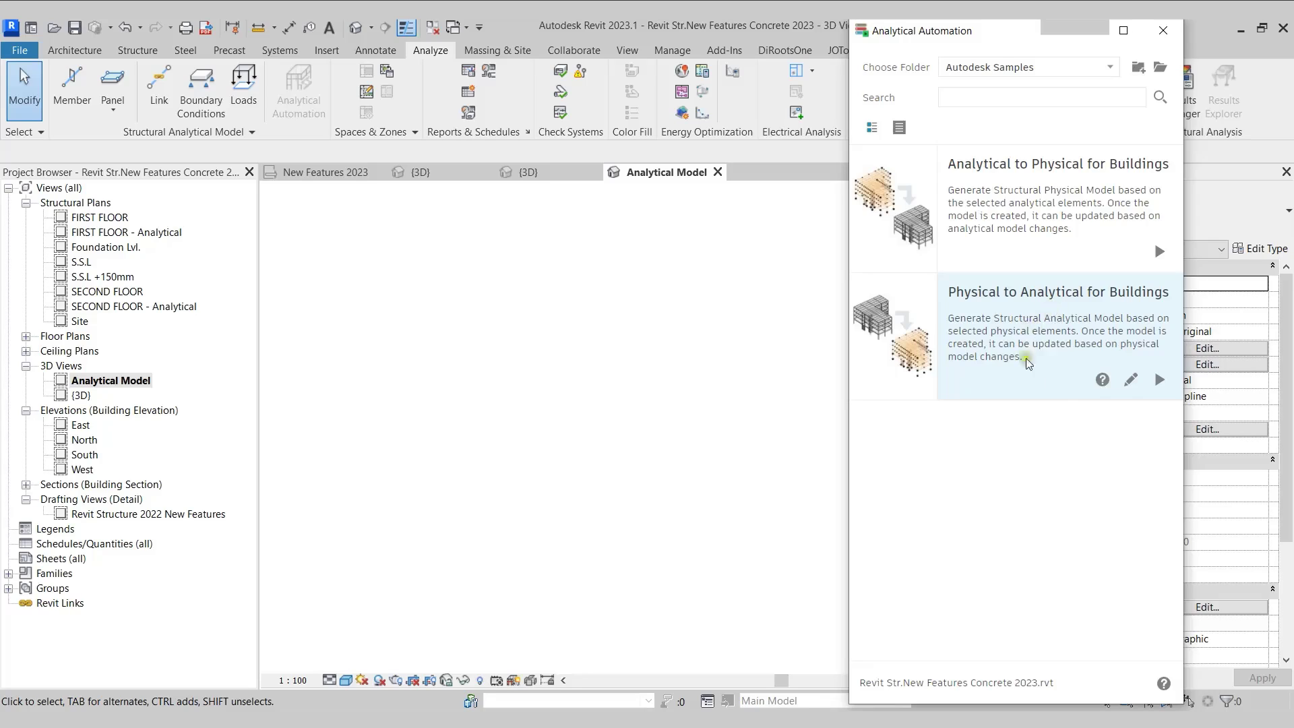
{"action": "left_click", "coordinate": [1160, 379]}
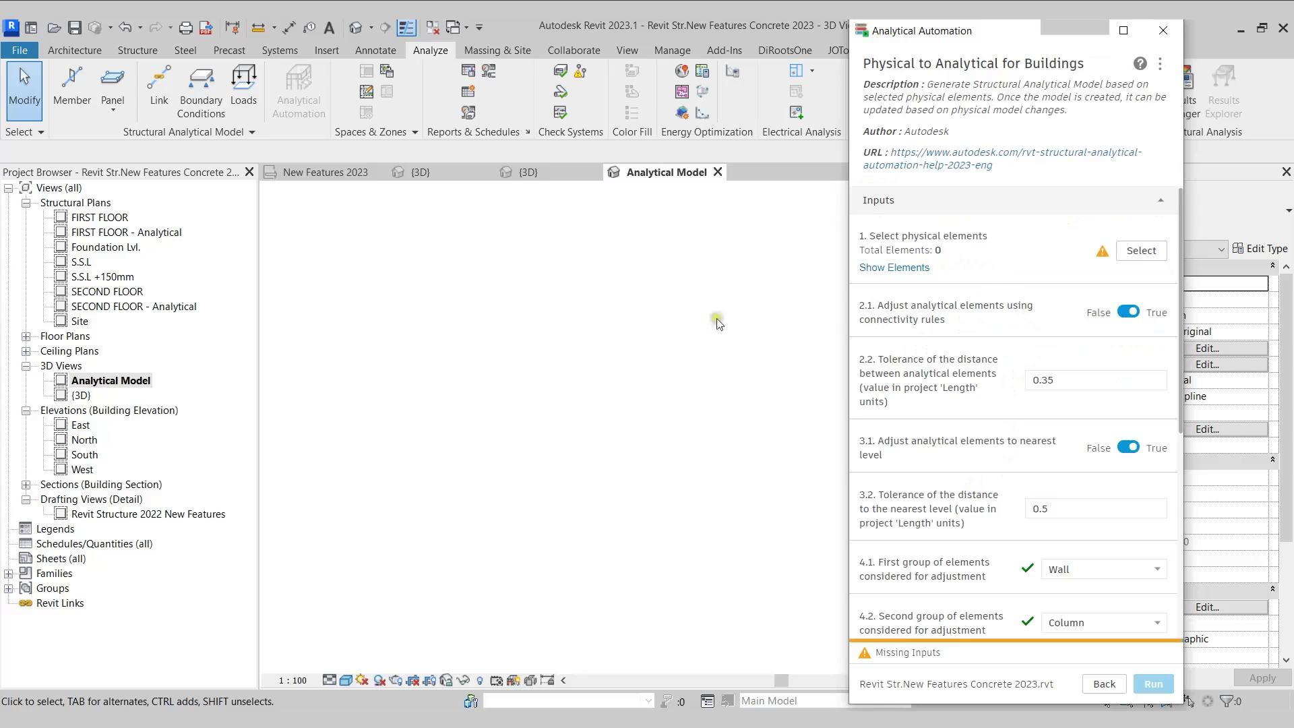
Select the whole concrete building in the {3D} view as the physical elements for the Physical to Analytical script.
{"action": "left_click", "coordinate": [424, 172]}
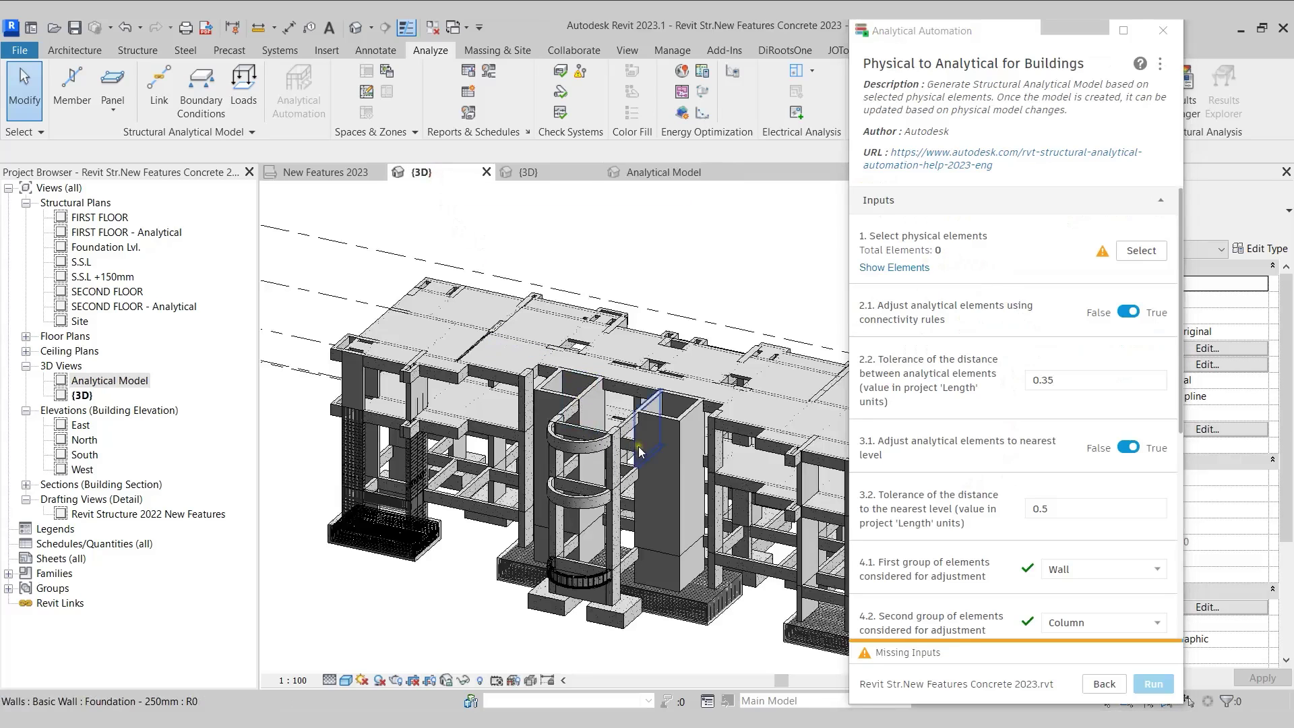
{"action": "scroll", "coordinate": [640, 452], "scroll_direction": "down", "scroll_amount": 3}
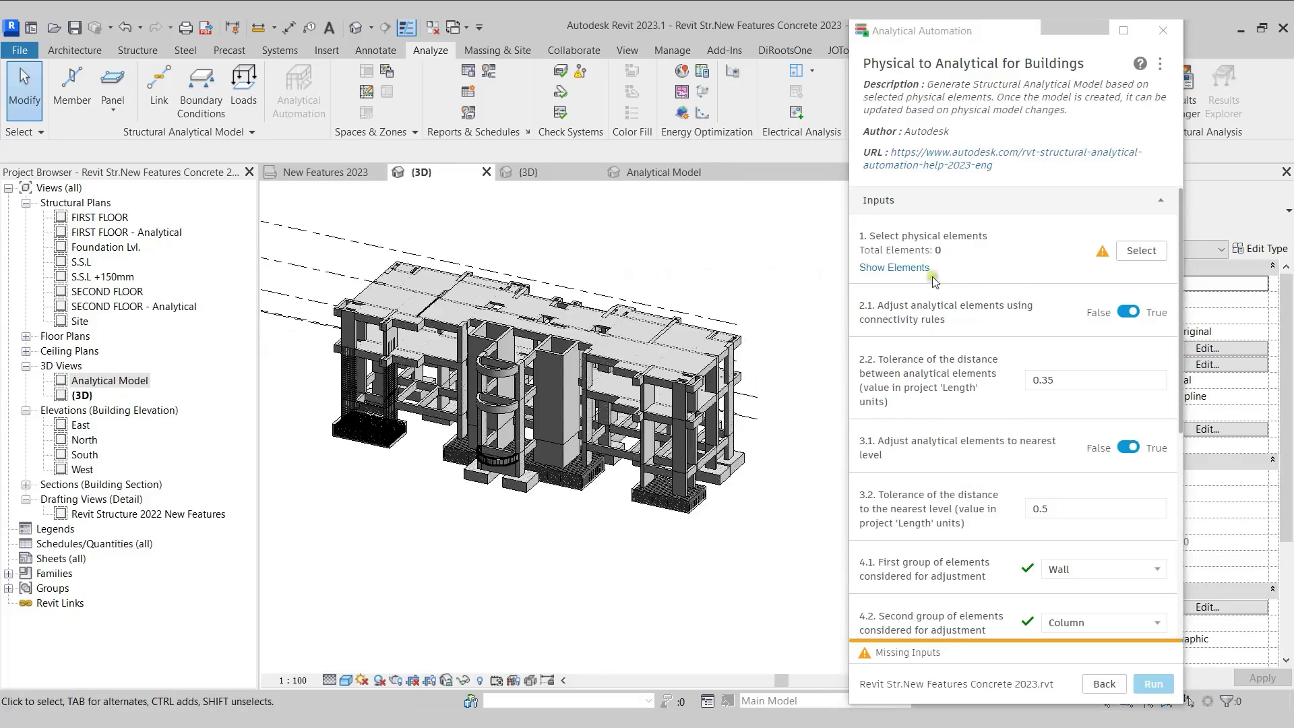
{"action": "left_click", "coordinate": [1142, 250]}
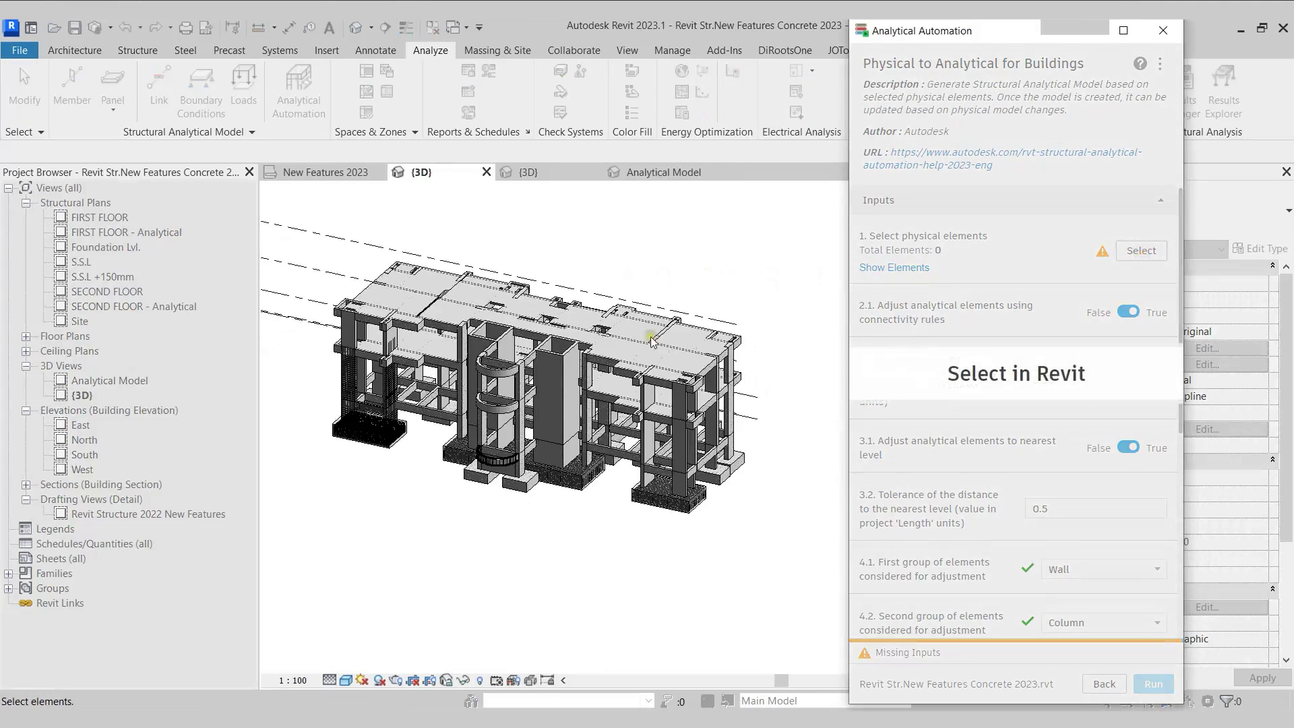
{"action": "left_click_drag", "start_coordinate": [319, 211], "coordinate": [775, 533]}
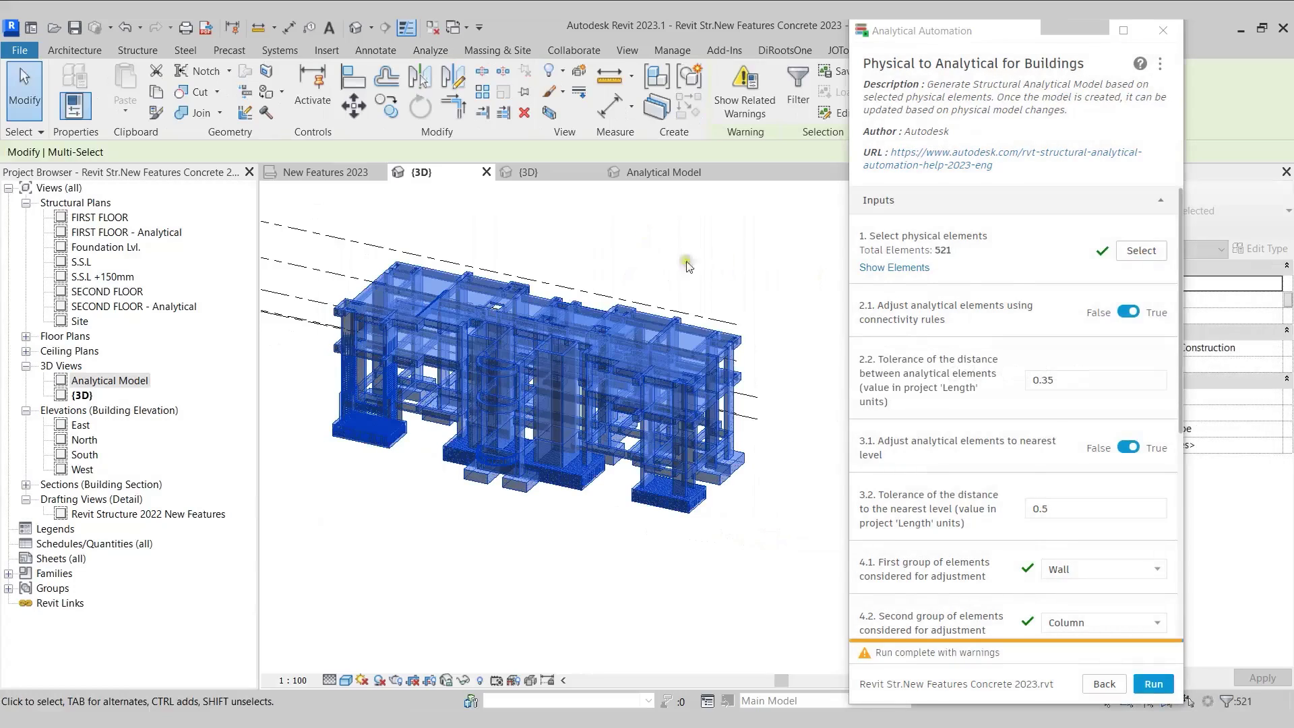
Filter Pipes, Structural Rebar and Structural Rebar Couplers out of the current selection.
{"action": "left_click", "coordinate": [807, 104]}
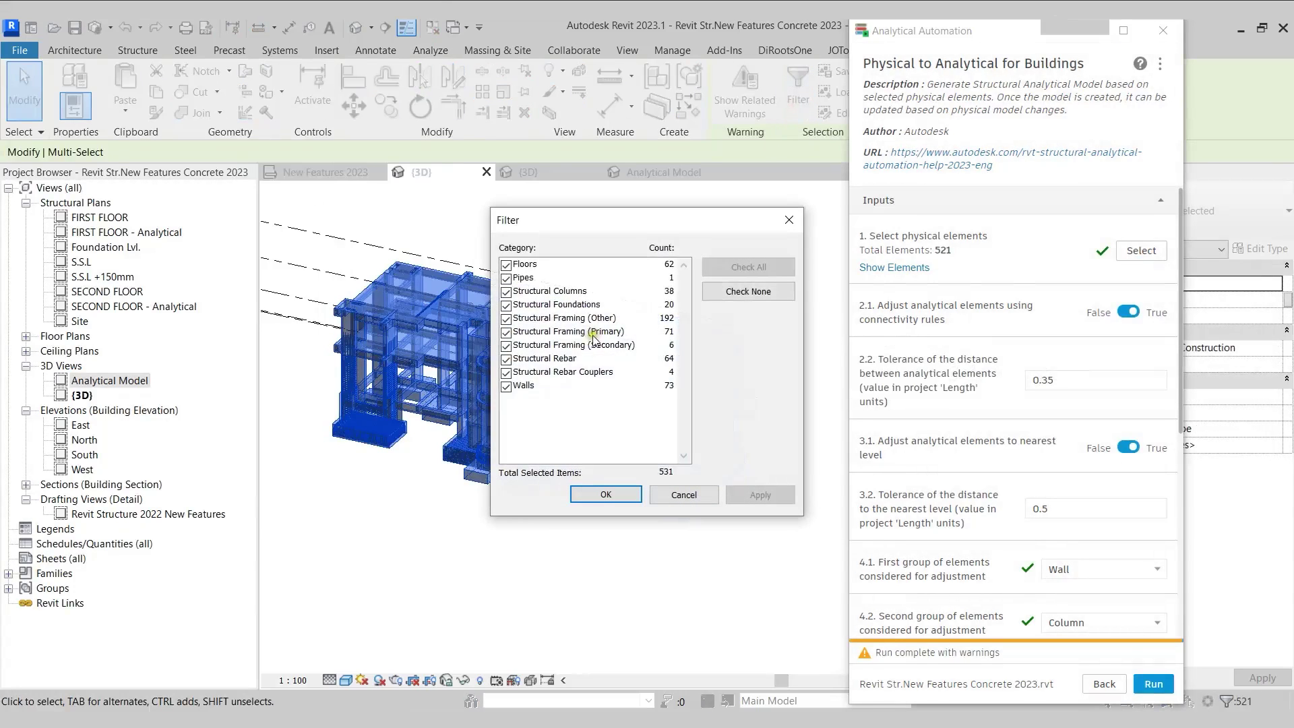
{"action": "left_click", "coordinate": [506, 279]}
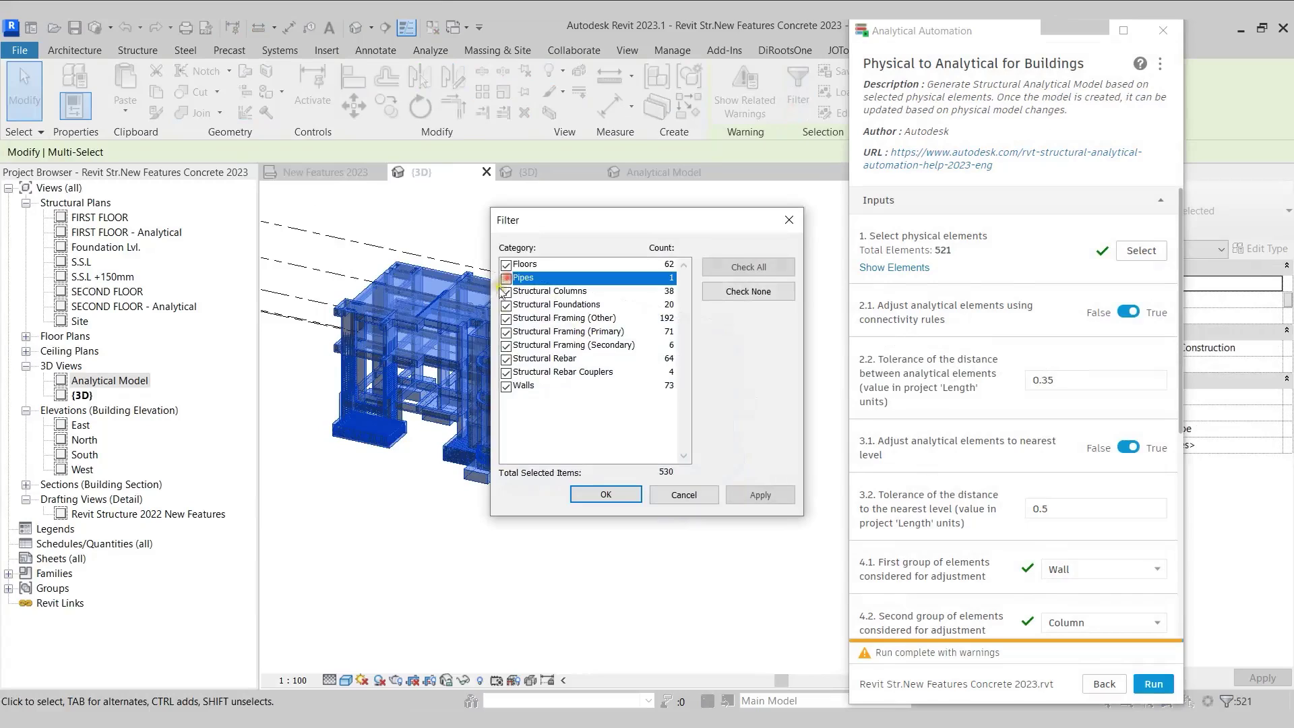
{"action": "left_click", "coordinate": [507, 360]}
{"action": "left_click", "coordinate": [507, 372]}
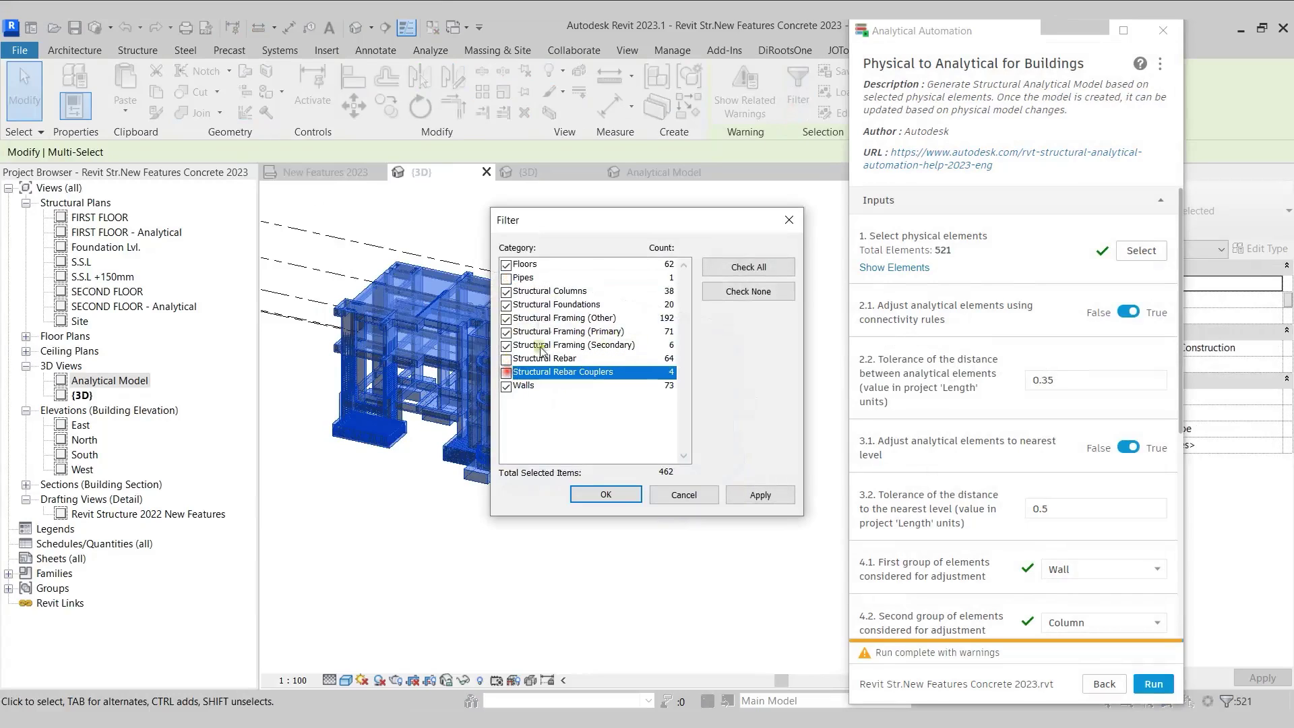
{"action": "left_click", "coordinate": [615, 496]}
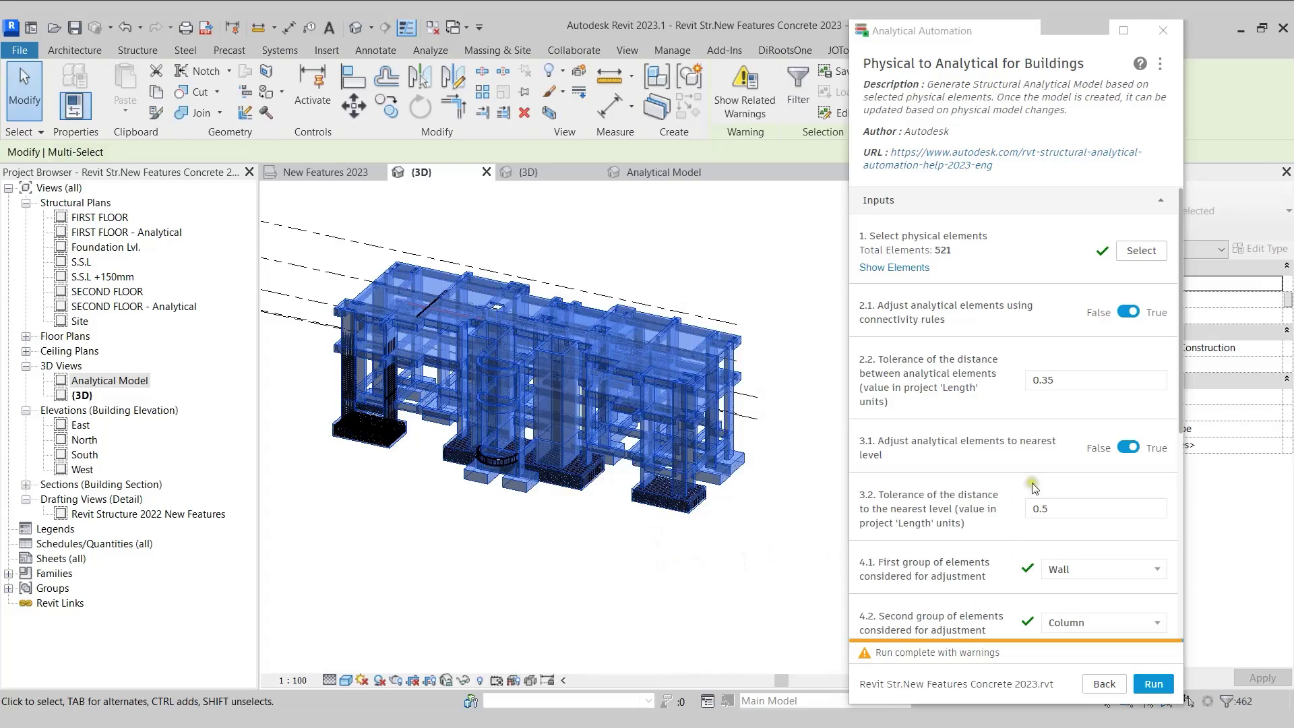
Run the Physical to Analytical for Buildings script with its remaining inputs unchanged and look through the Analytical members output list.
{"action": "scroll", "coordinate": [1031, 489], "scroll_direction": "down", "scroll_amount": 8}
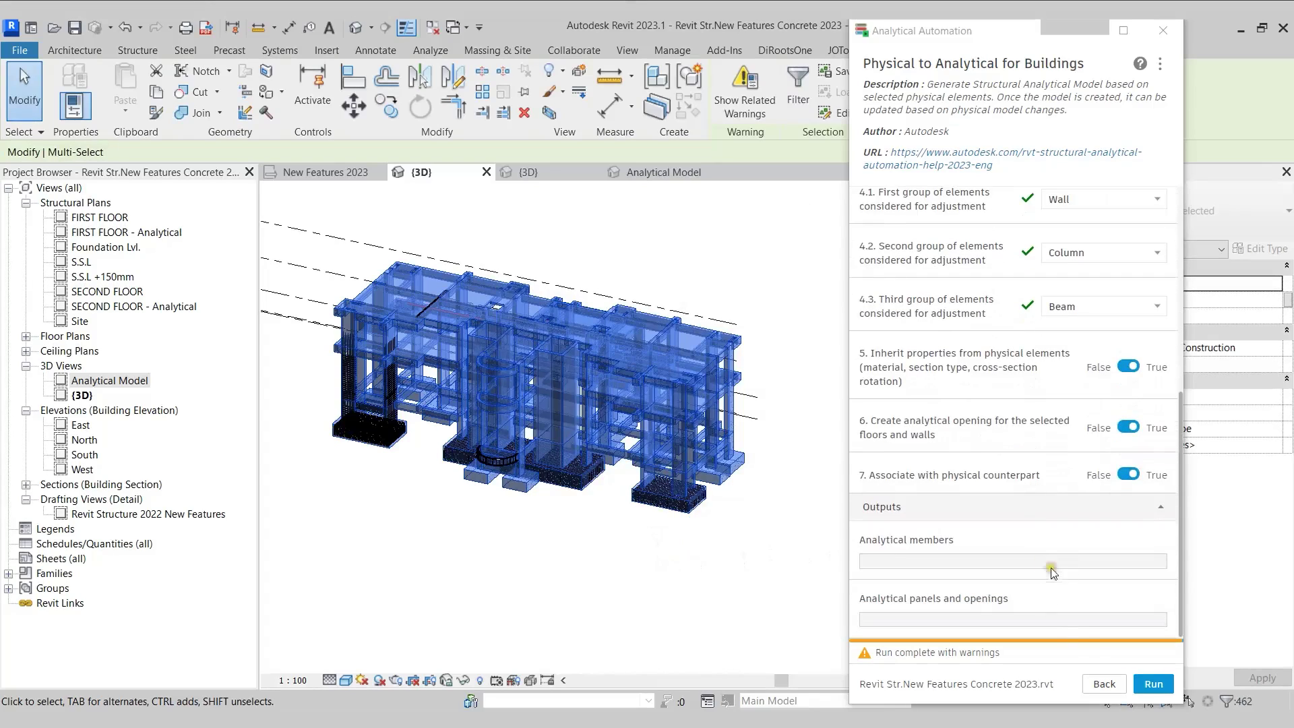
{"action": "left_click", "coordinate": [1154, 684]}
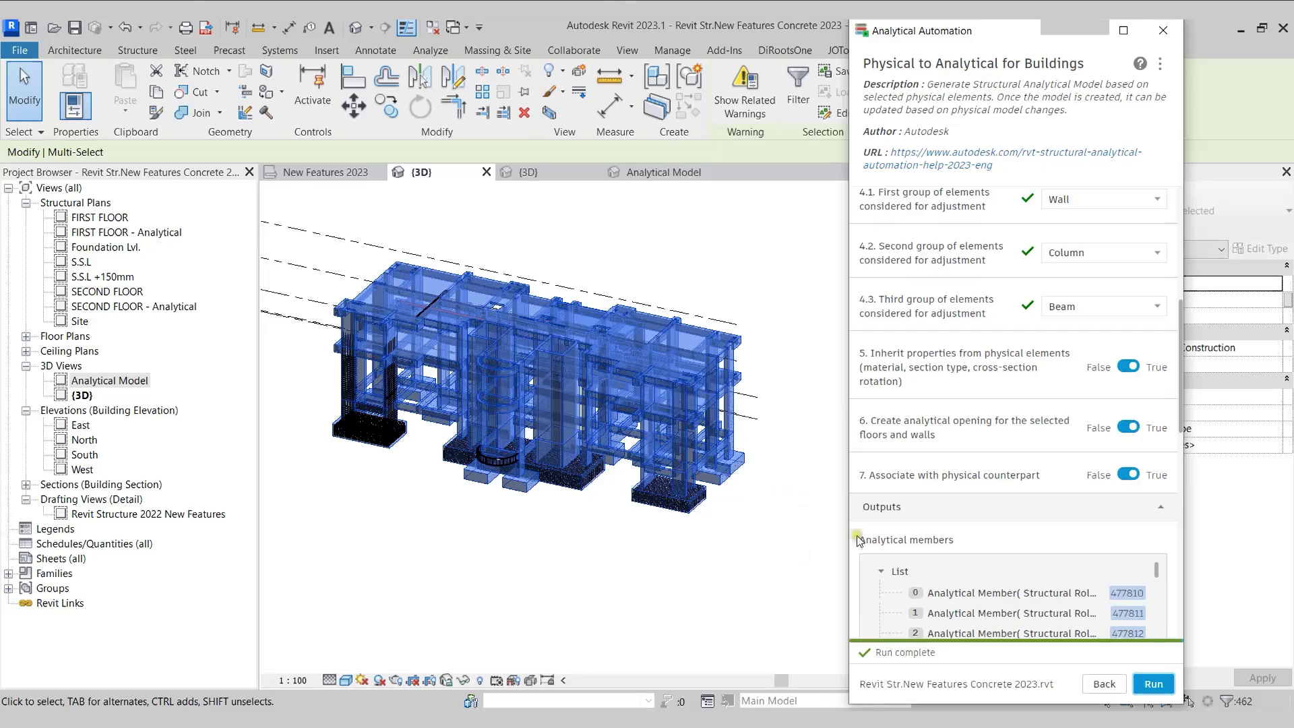
{"action": "left_click", "coordinate": [1019, 575]}
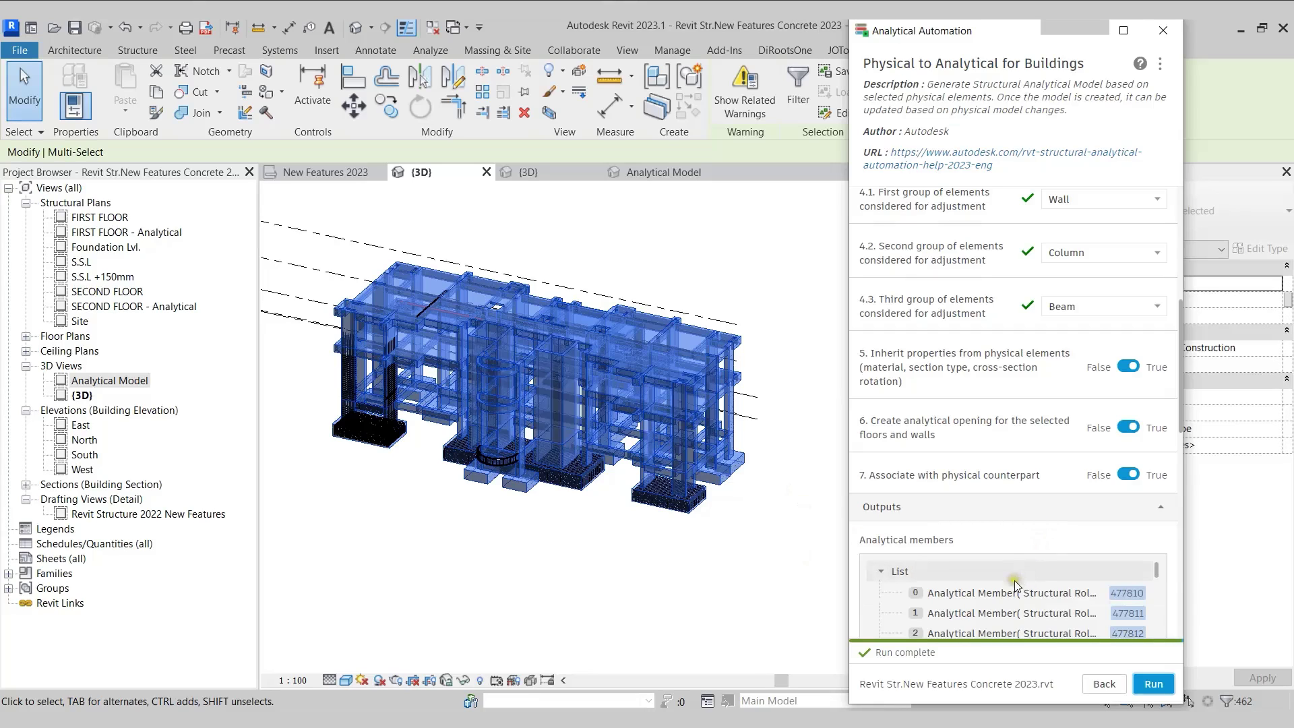
{"action": "scroll", "coordinate": [1008, 596], "scroll_direction": "down", "scroll_amount": 5}
{"action": "scroll", "coordinate": [1002, 603], "scroll_direction": "down", "scroll_amount": 6}
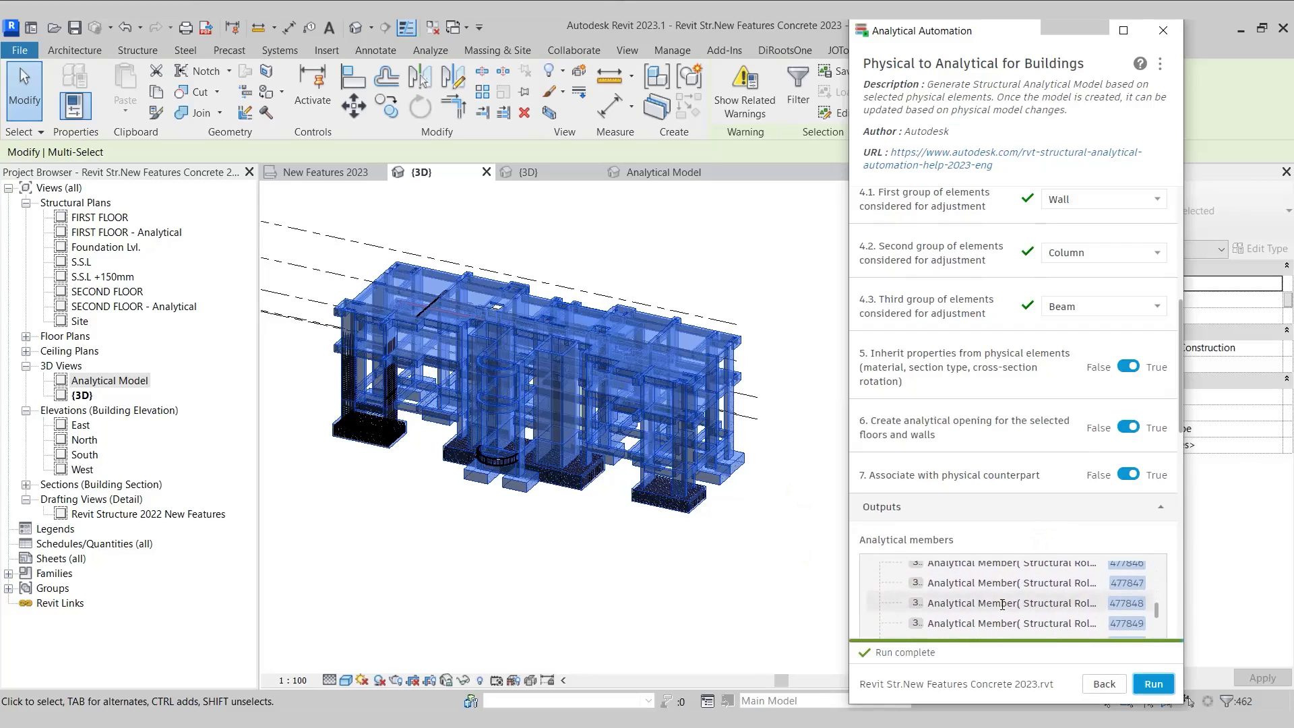
Inspect the generated model in the Analytical Model view and close Analytical Automation.
{"action": "left_click", "coordinate": [666, 171]}
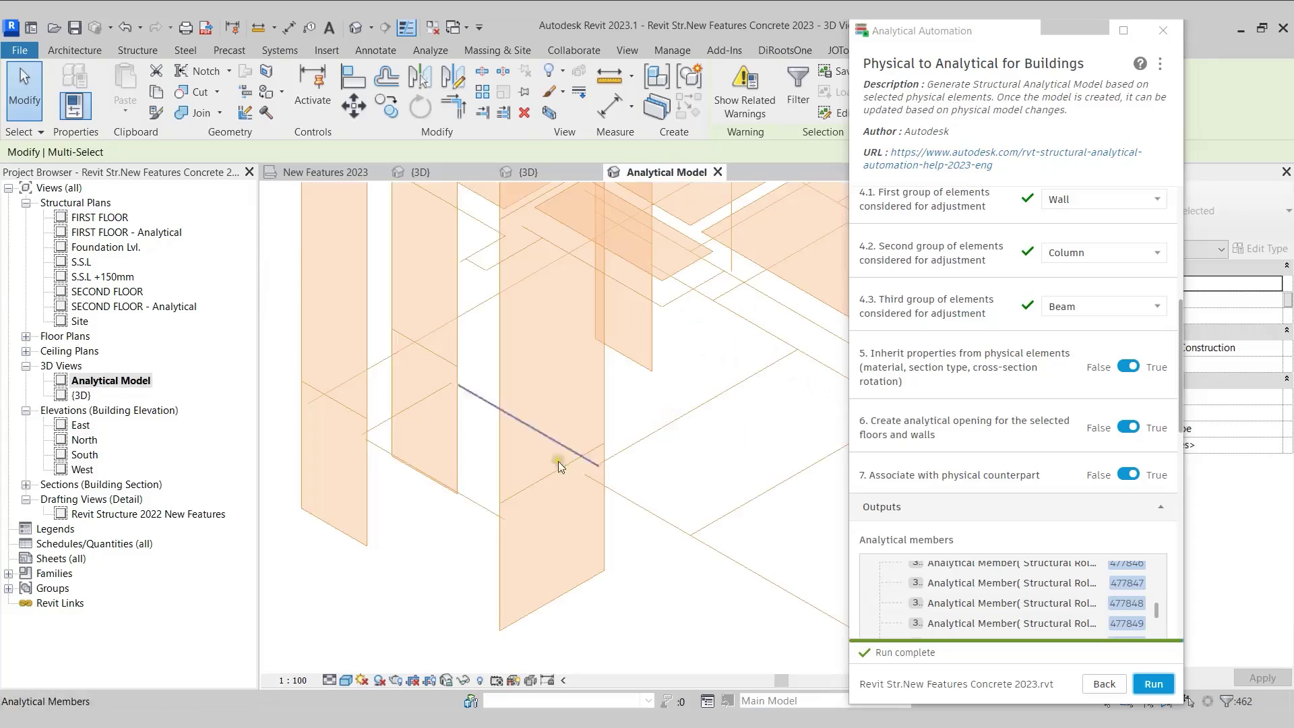
{"action": "scroll", "coordinate": [647, 519], "scroll_direction": "down", "scroll_amount": 5}
{"action": "middle_click_drag", "start_coordinate": [658, 519], "coordinate": [620, 484], "text": "shift"}
{"action": "scroll", "coordinate": [543, 597], "scroll_direction": "up", "scroll_amount": 2}
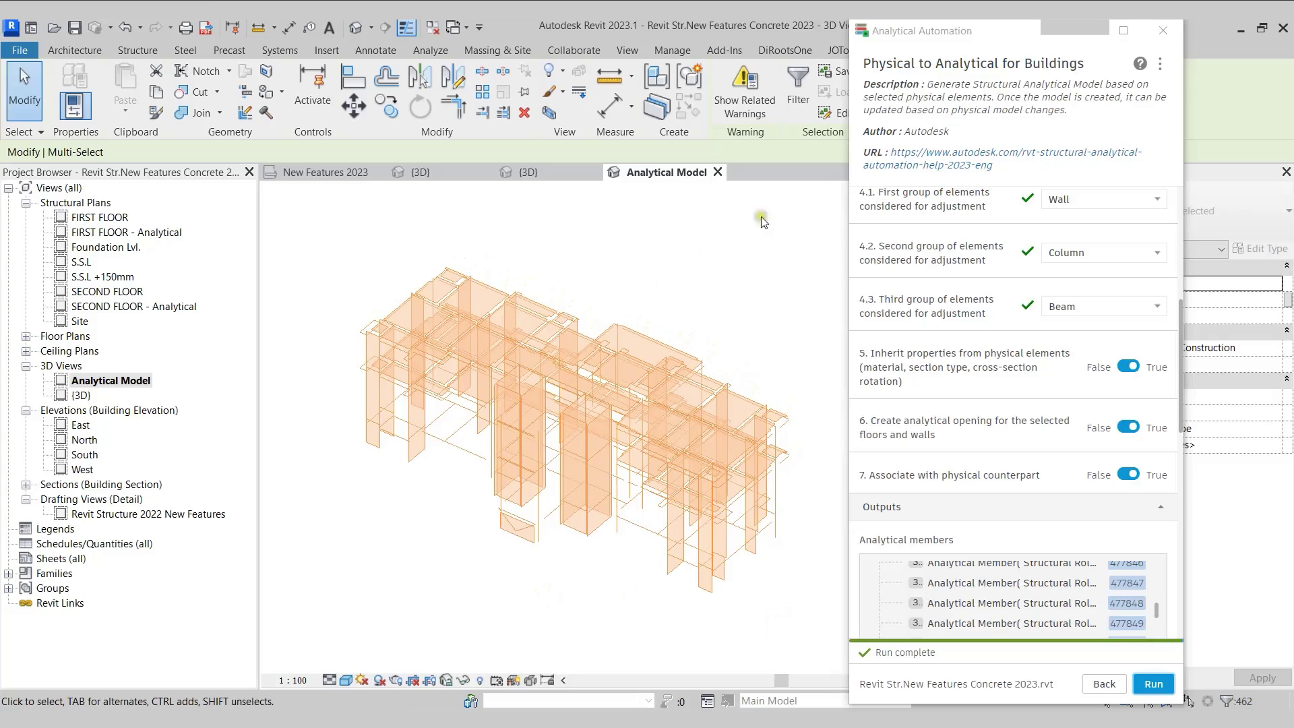
{"action": "left_click", "coordinate": [1164, 31]}
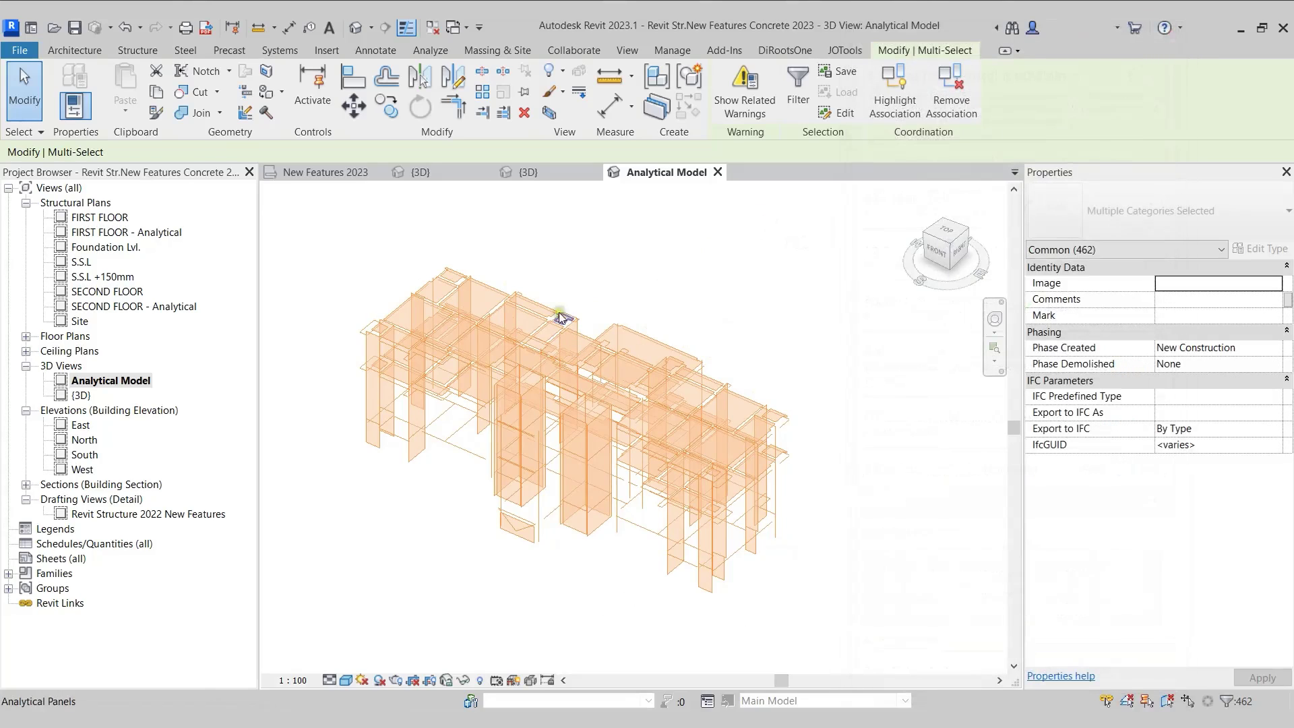
{"action": "left_click", "coordinate": [429, 51]}
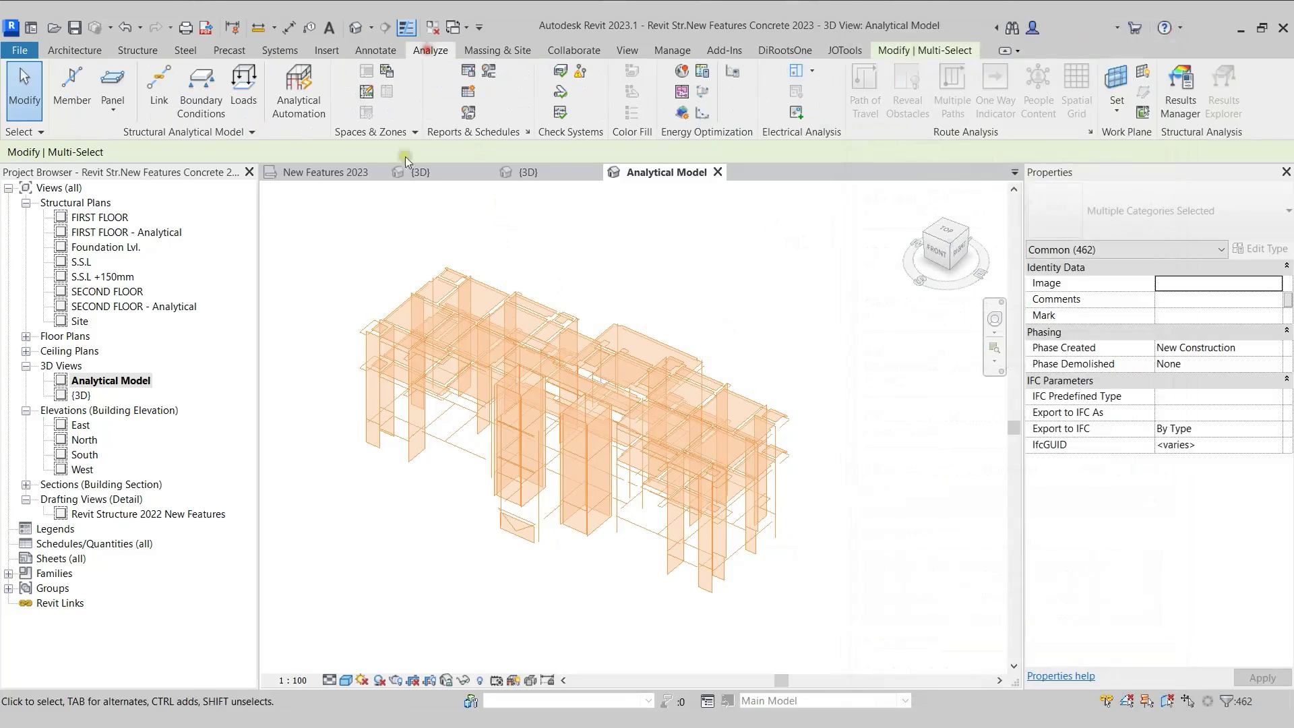
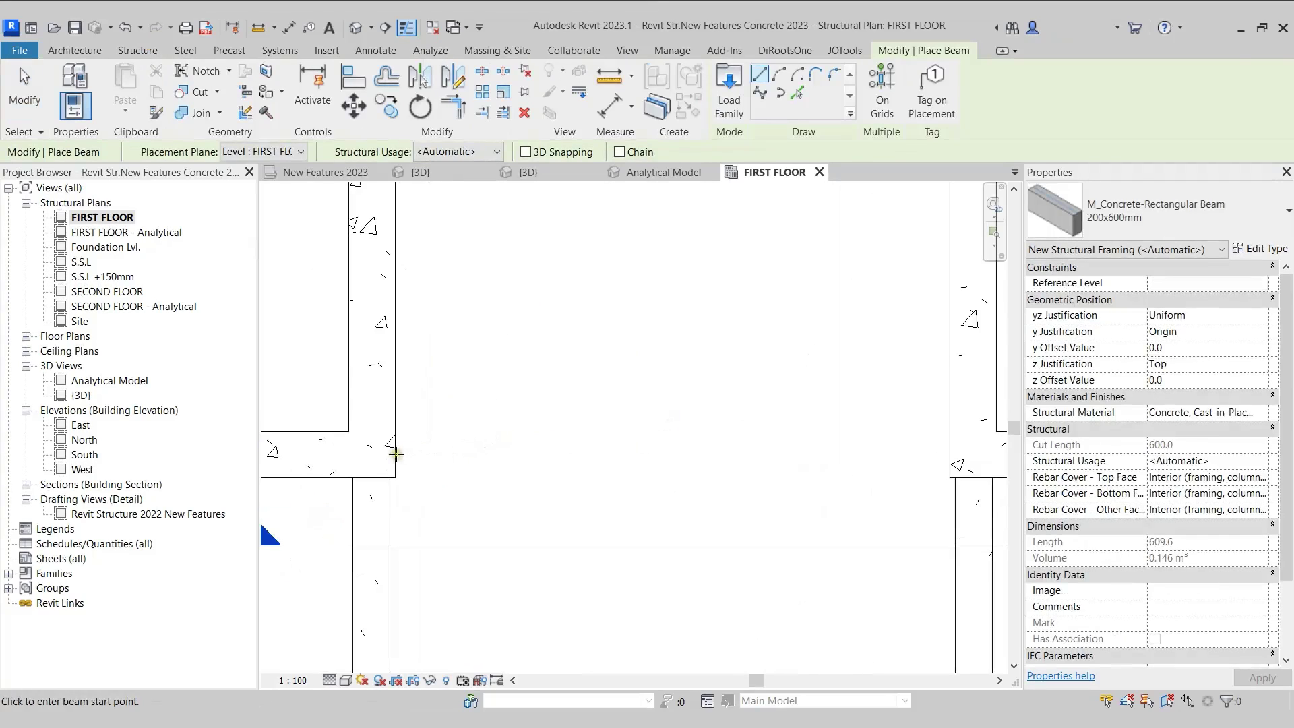
Place a 3000 mm long M_Concrete-Rectangular Beam 200x600mm between the two core walls in the FIRST FLOOR plan.
{"action": "left_click", "coordinate": [396, 454]}
{"action": "scroll", "coordinate": [501, 452], "scroll_direction": "down", "scroll_amount": 2}
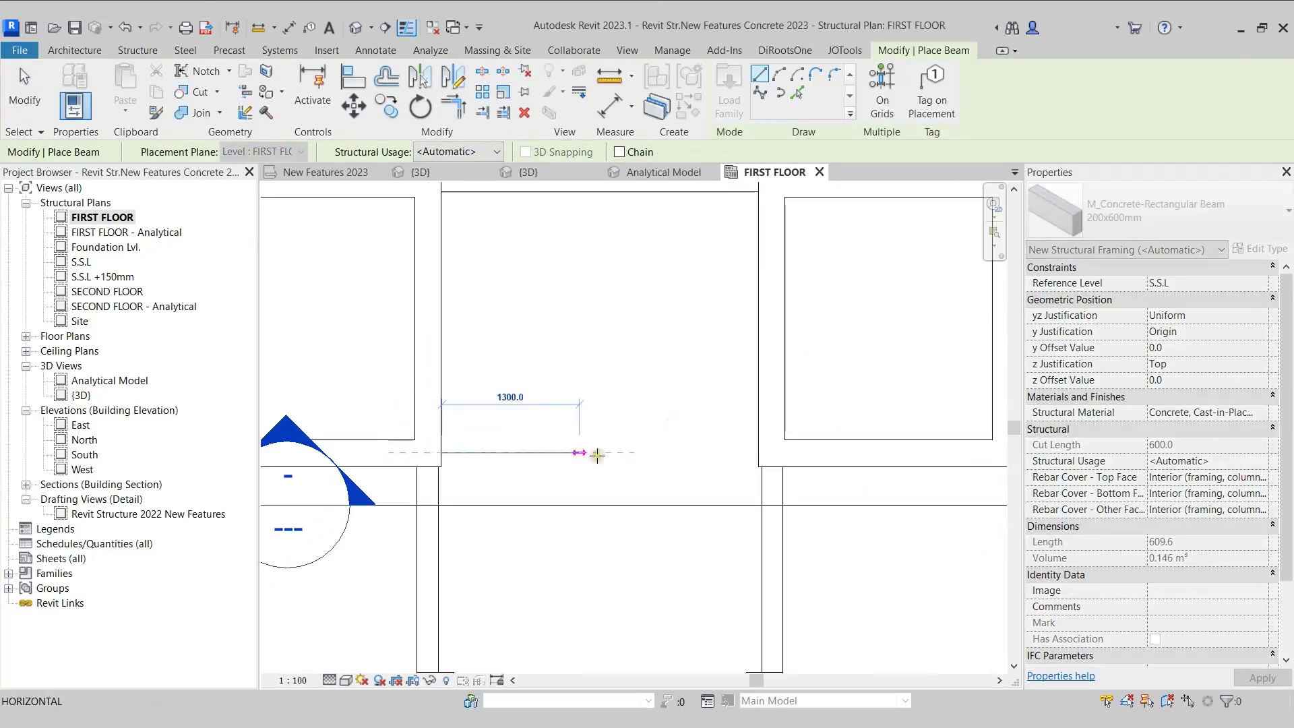
{"action": "left_click", "coordinate": [760, 452]}
{"action": "scroll", "coordinate": [765, 450], "scroll_direction": "up", "scroll_amount": 4}
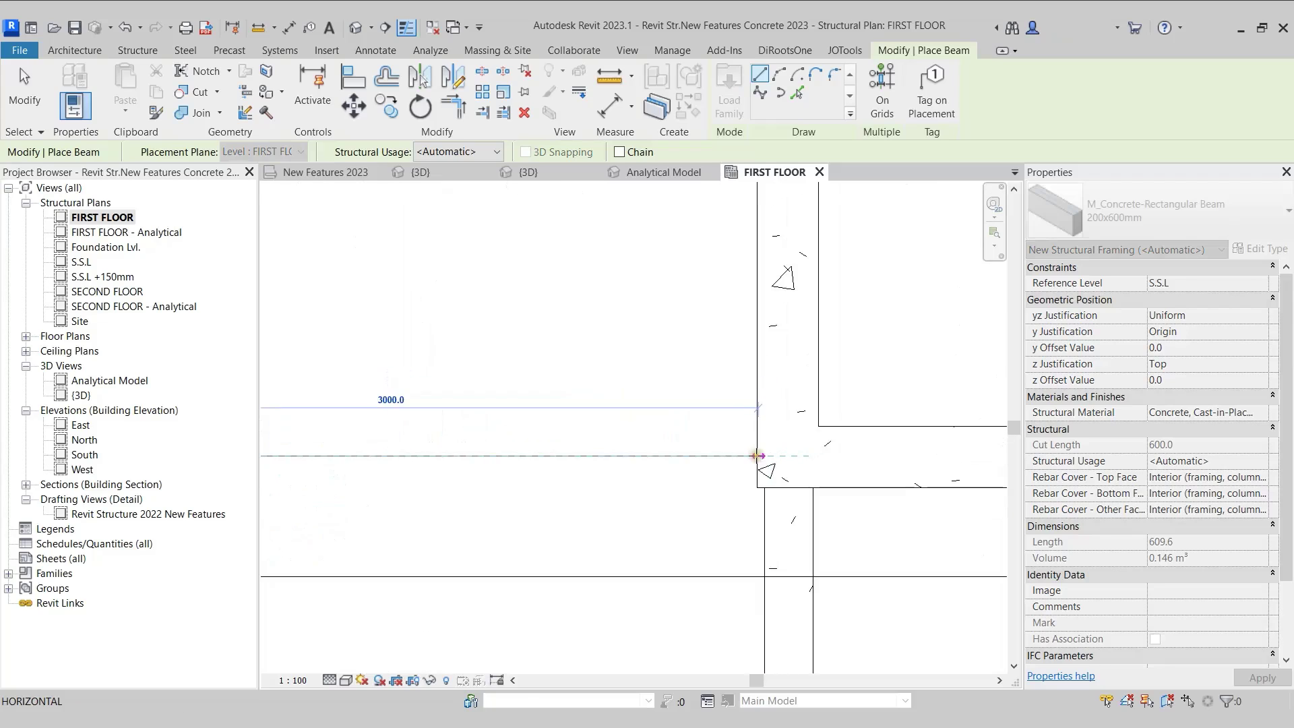
{"action": "scroll", "coordinate": [783, 437], "scroll_direction": "down", "scroll_amount": 3}
{"action": "key", "text": "Escape"}
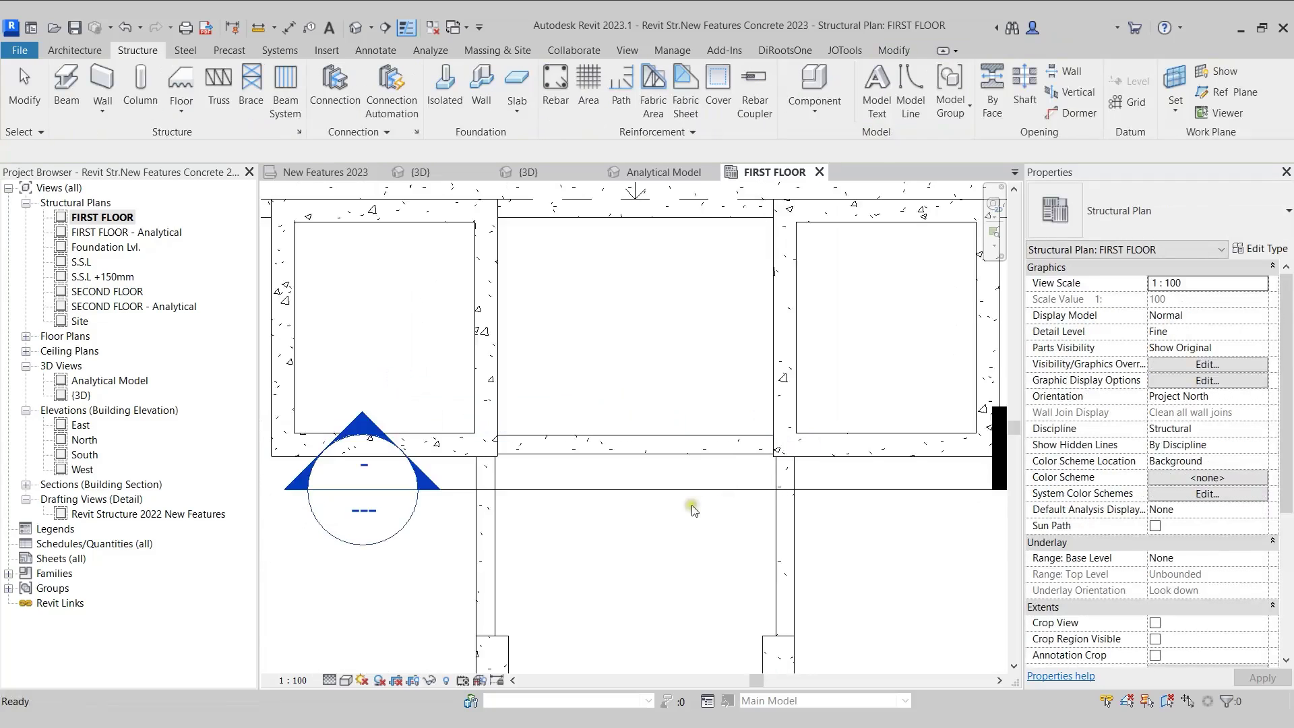
{"action": "scroll", "coordinate": [684, 506], "scroll_direction": "up", "scroll_amount": 3}
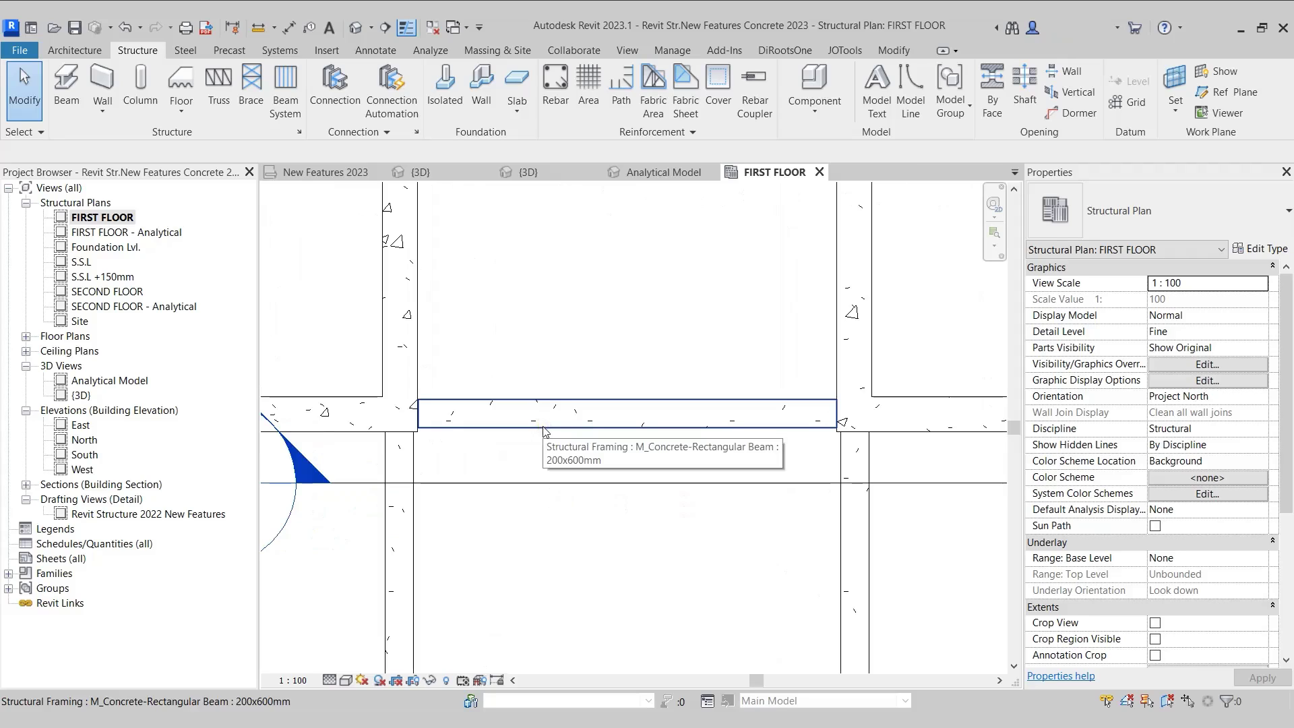
{"action": "scroll", "coordinate": [546, 432], "scroll_direction": "down", "scroll_amount": 3}
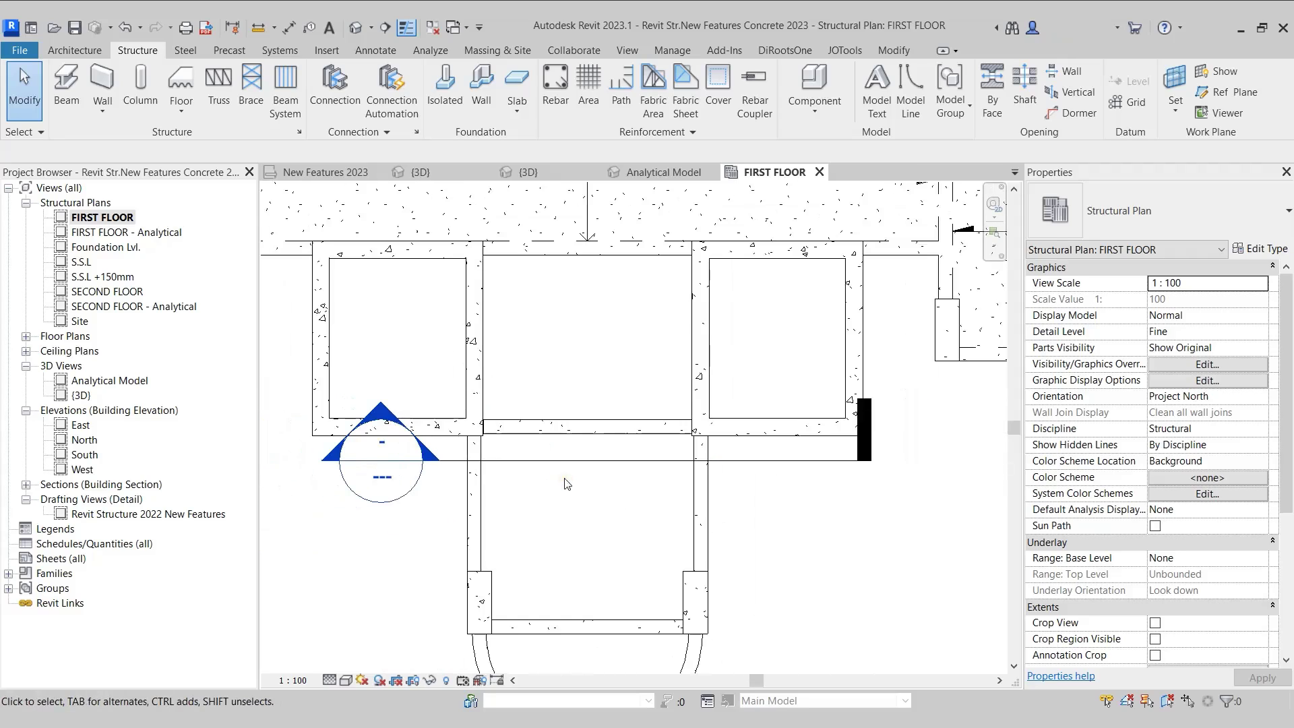
Set the work plane to the center plane of the new 200x600mm beam and open Section 6 to draw on it.
{"action": "left_click", "coordinate": [439, 53]}
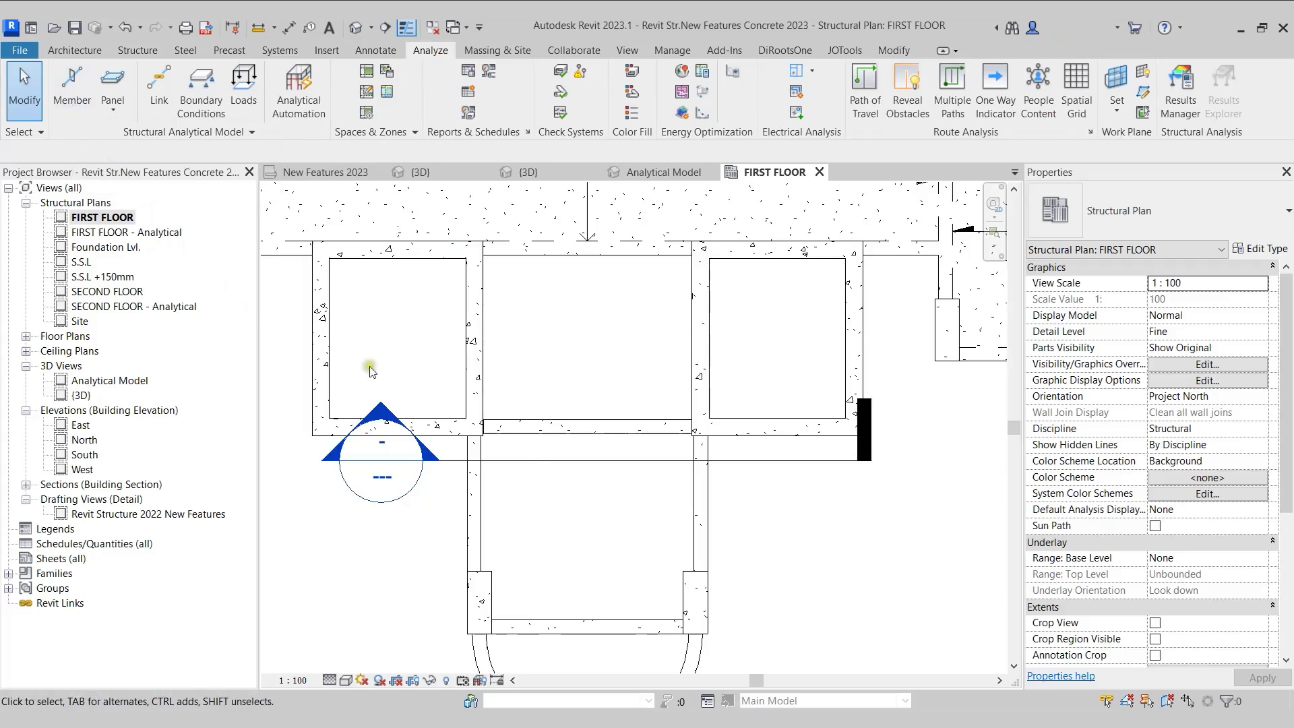
{"action": "scroll", "coordinate": [521, 461], "scroll_direction": "up", "scroll_amount": 5}
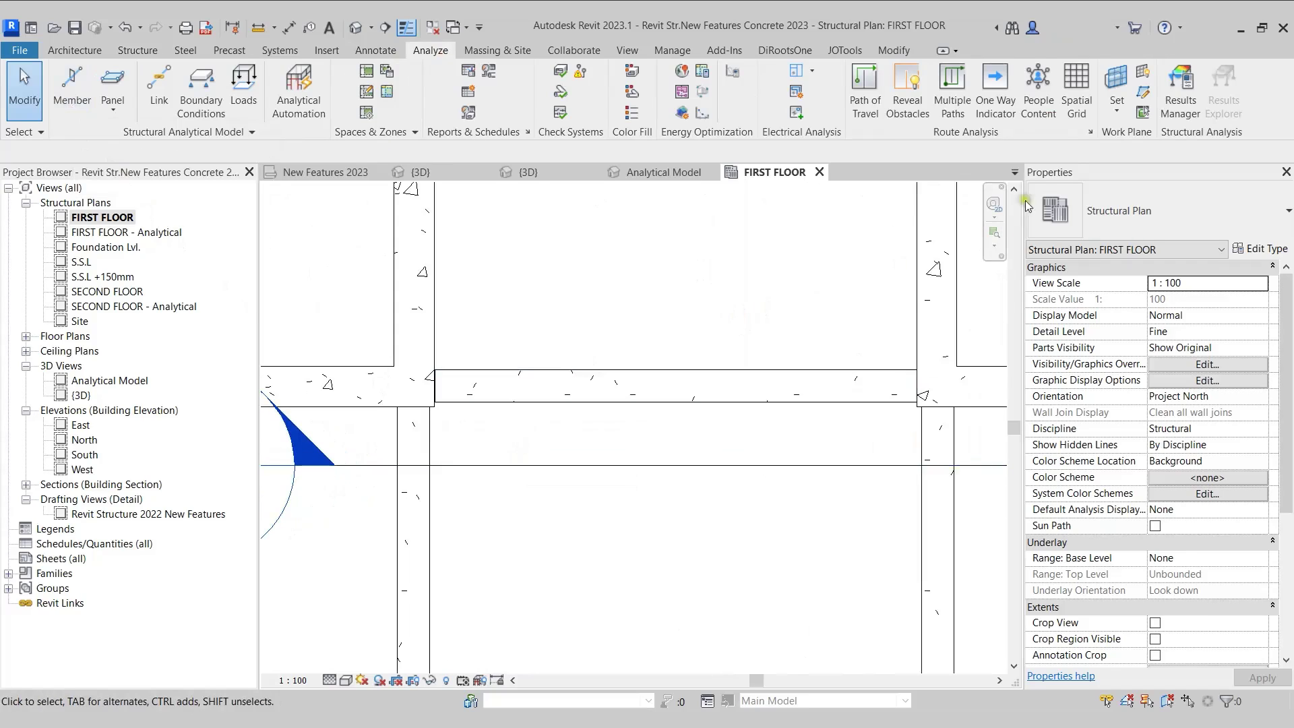
{"action": "left_click", "coordinate": [1119, 113]}
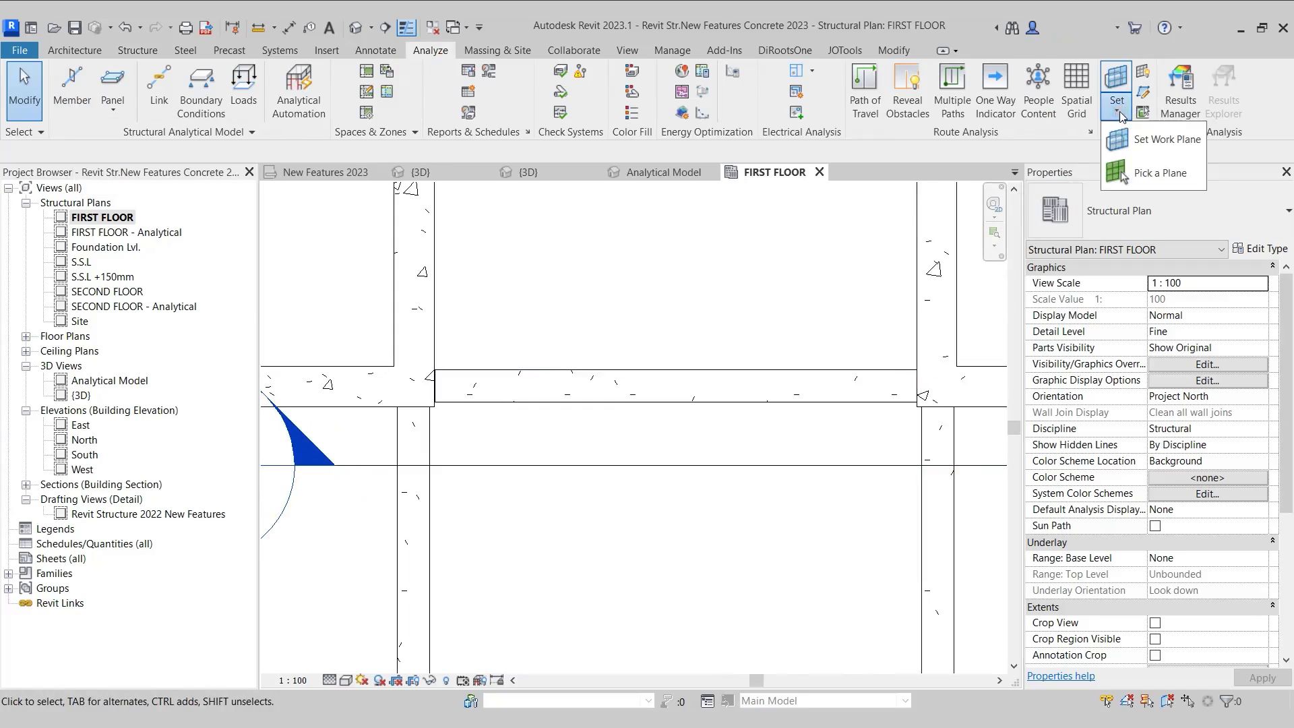
{"action": "left_click", "coordinate": [1149, 173]}
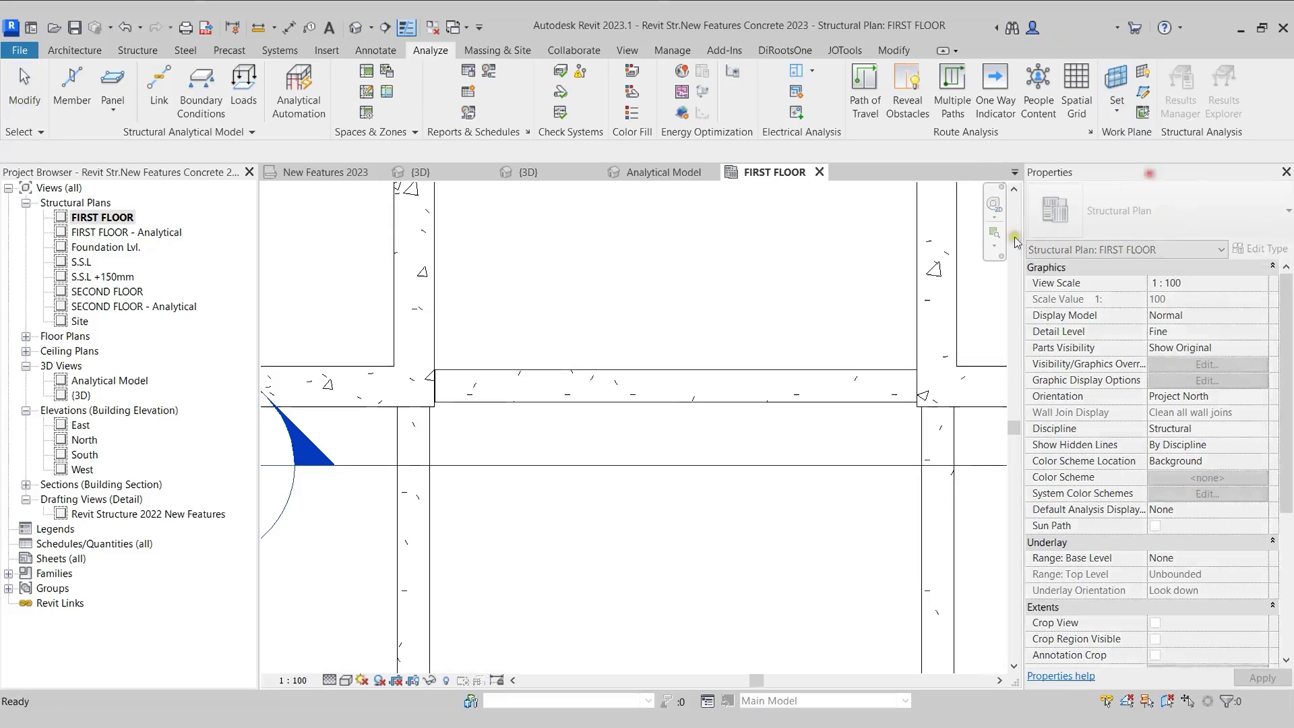
{"action": "left_click", "coordinate": [459, 387]}
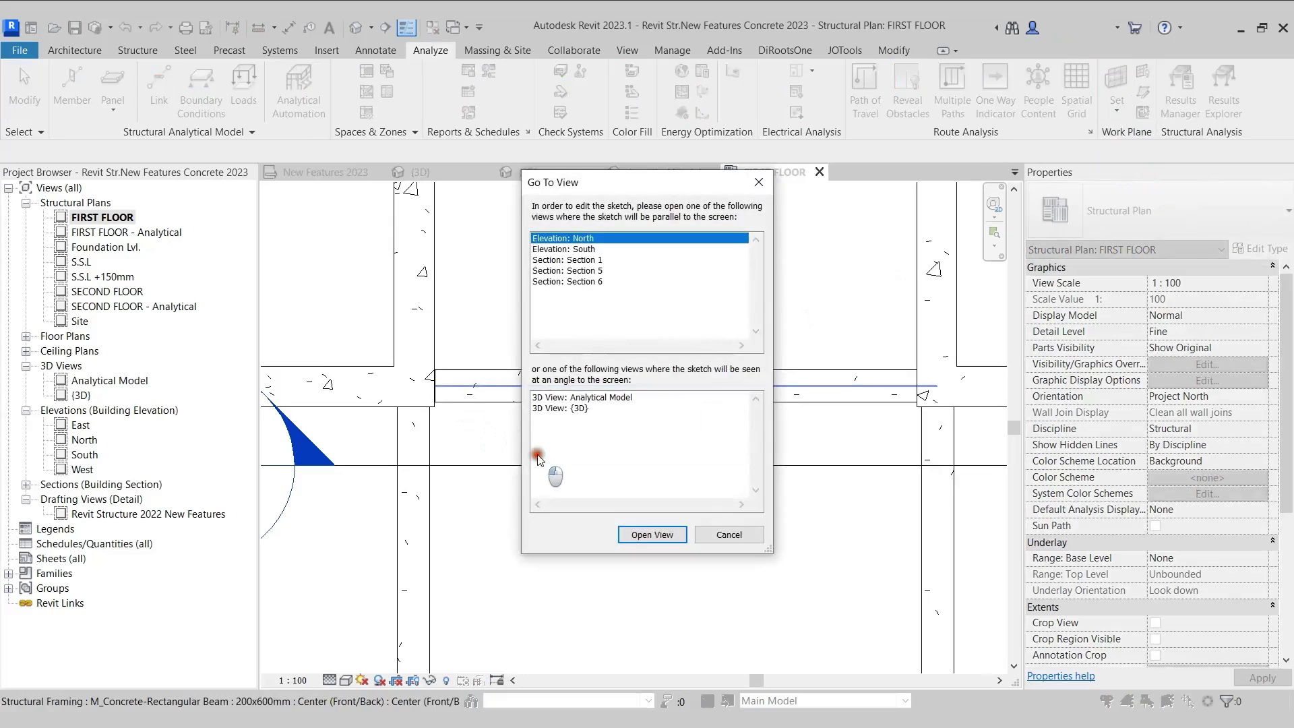
{"action": "left_click", "coordinate": [598, 281]}
{"action": "left_click", "coordinate": [626, 530]}
Draw a horizontal analytical member about 3255 mm long along the 200x600mm beam, between the analytical lines of the walls on both sides.
{"action": "scroll", "coordinate": [551, 371], "scroll_direction": "up", "scroll_amount": 3}
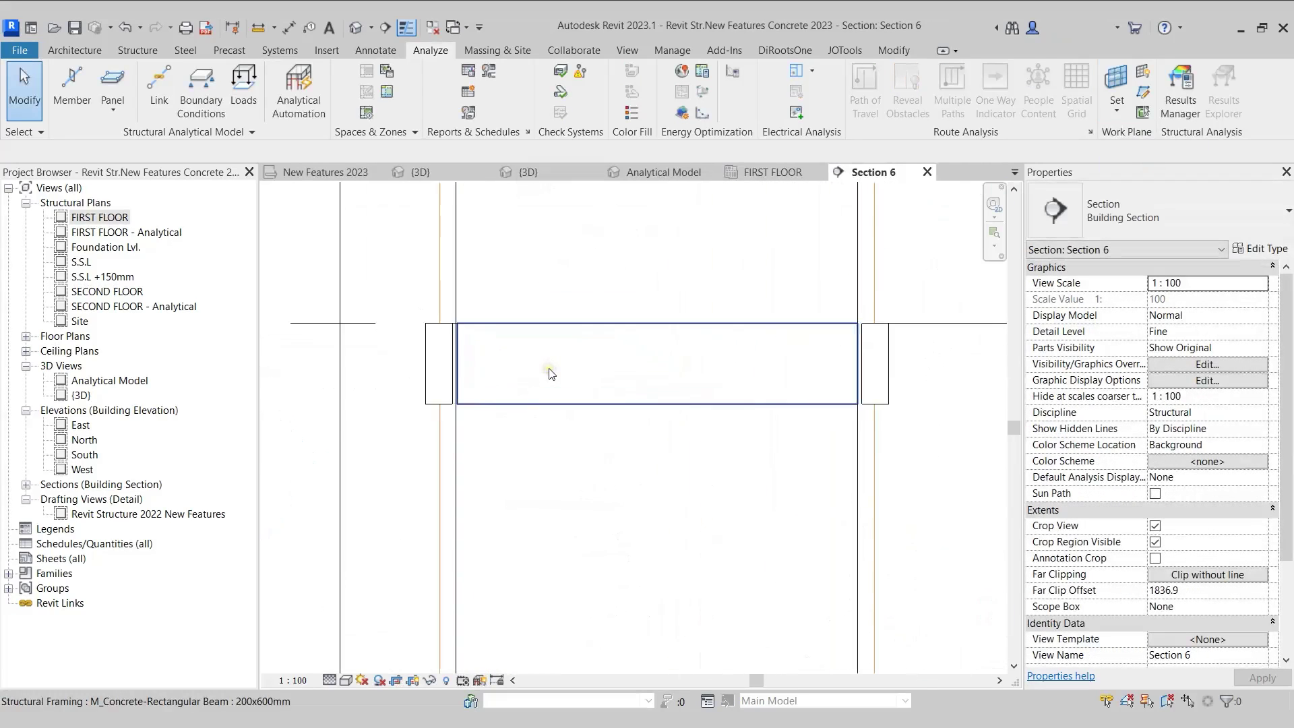
{"action": "left_click", "coordinate": [71, 94]}
{"action": "scroll", "coordinate": [476, 353], "scroll_direction": "up", "scroll_amount": 3}
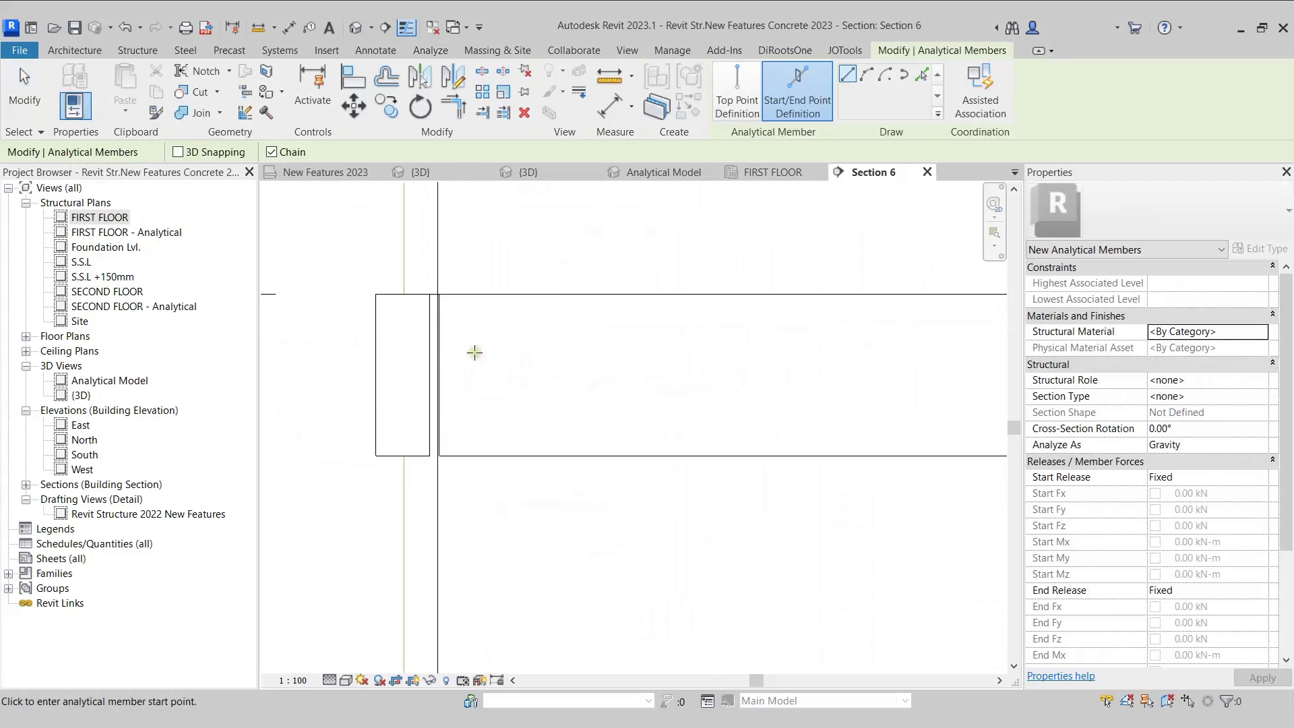
{"action": "left_click", "coordinate": [405, 373]}
{"action": "scroll", "coordinate": [720, 397], "scroll_direction": "up", "scroll_amount": 4}
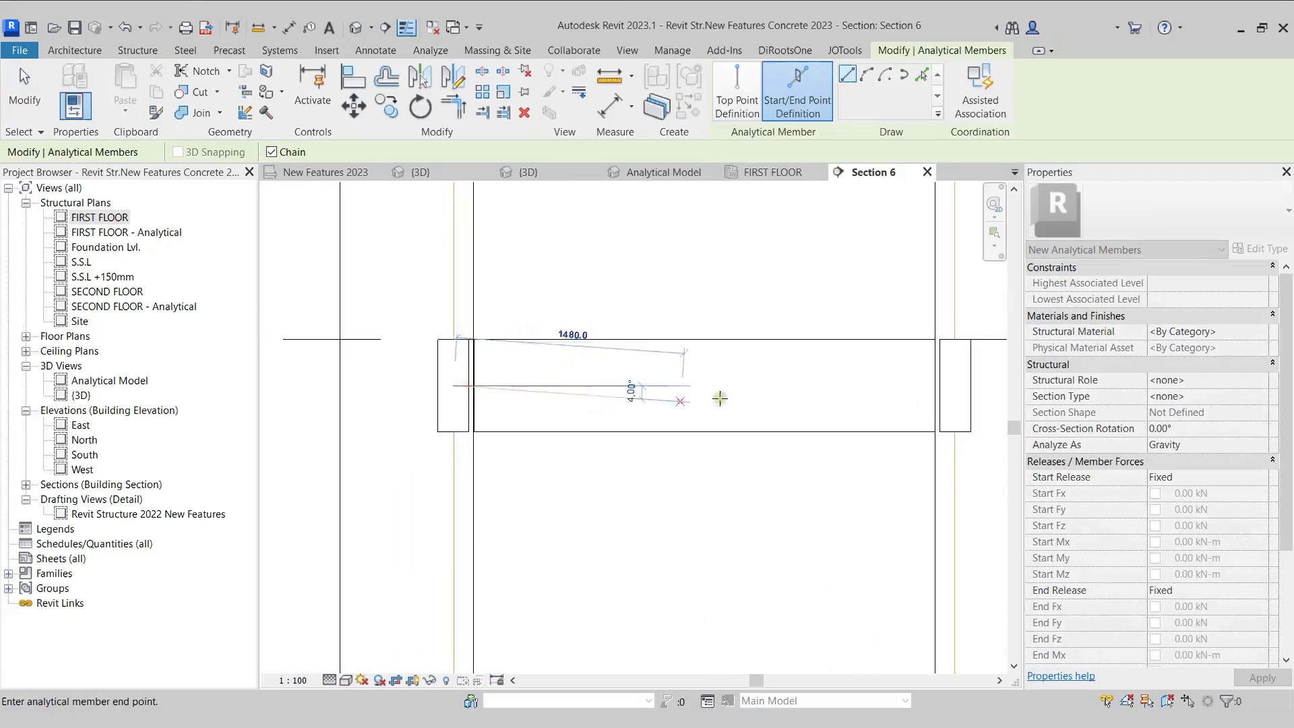
{"action": "middle_click_drag", "start_coordinate": [825, 394], "coordinate": [719, 376]}
{"action": "scroll", "coordinate": [771, 375], "scroll_direction": "up", "scroll_amount": 2}
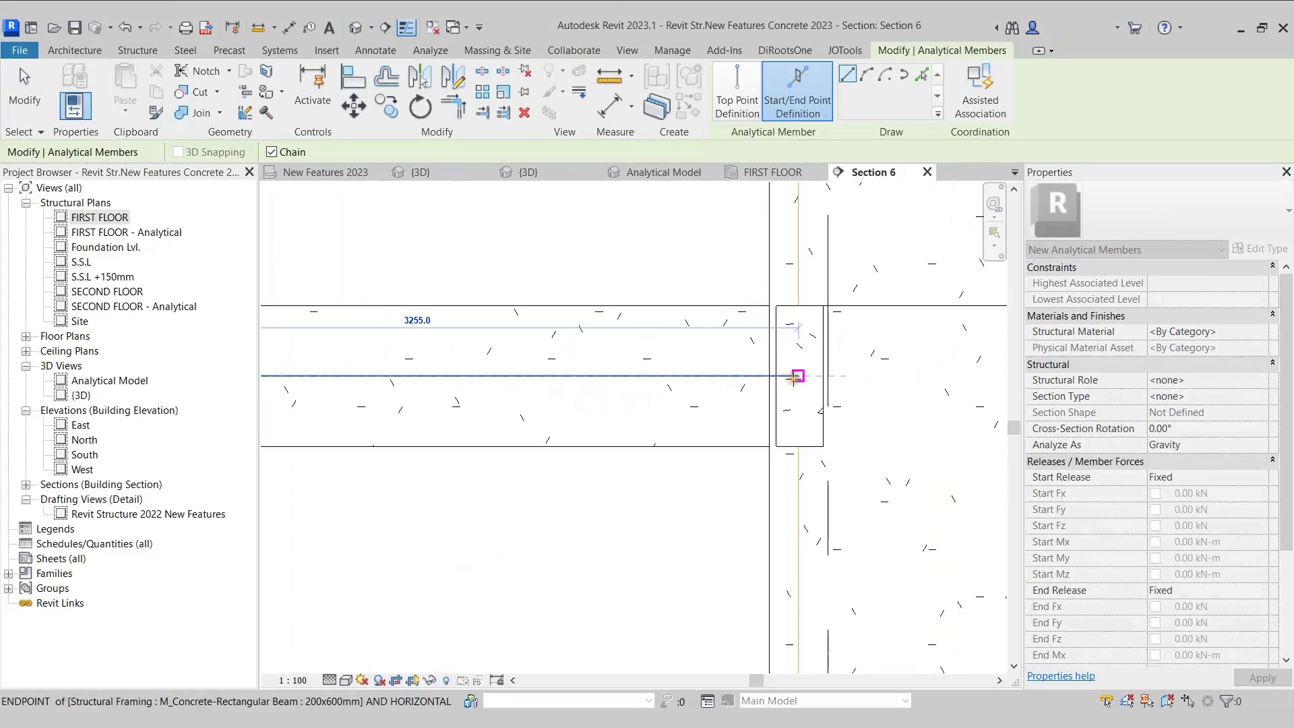
{"action": "left_click", "coordinate": [797, 376]}
{"action": "scroll", "coordinate": [800, 425], "scroll_direction": "down", "scroll_amount": 2}
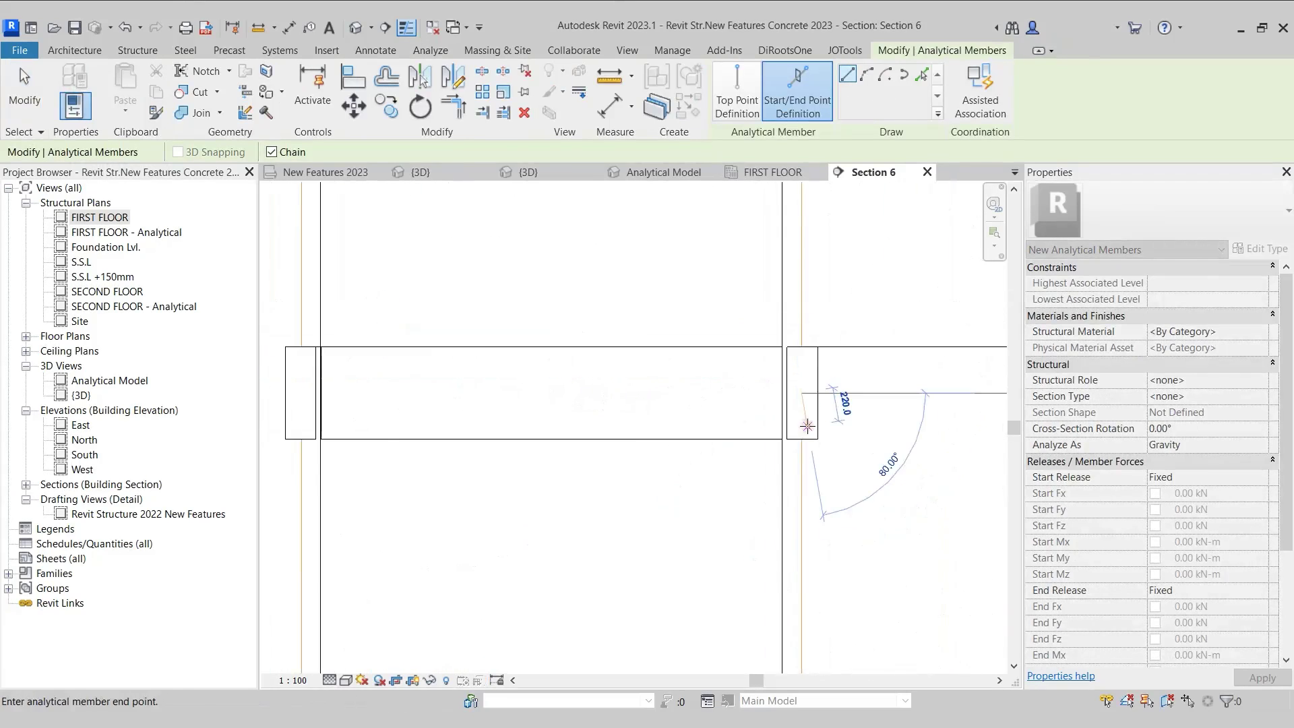
{"action": "key", "text": "Escape"}
{"action": "scroll", "coordinate": [616, 340], "scroll_direction": "down", "scroll_amount": 4}
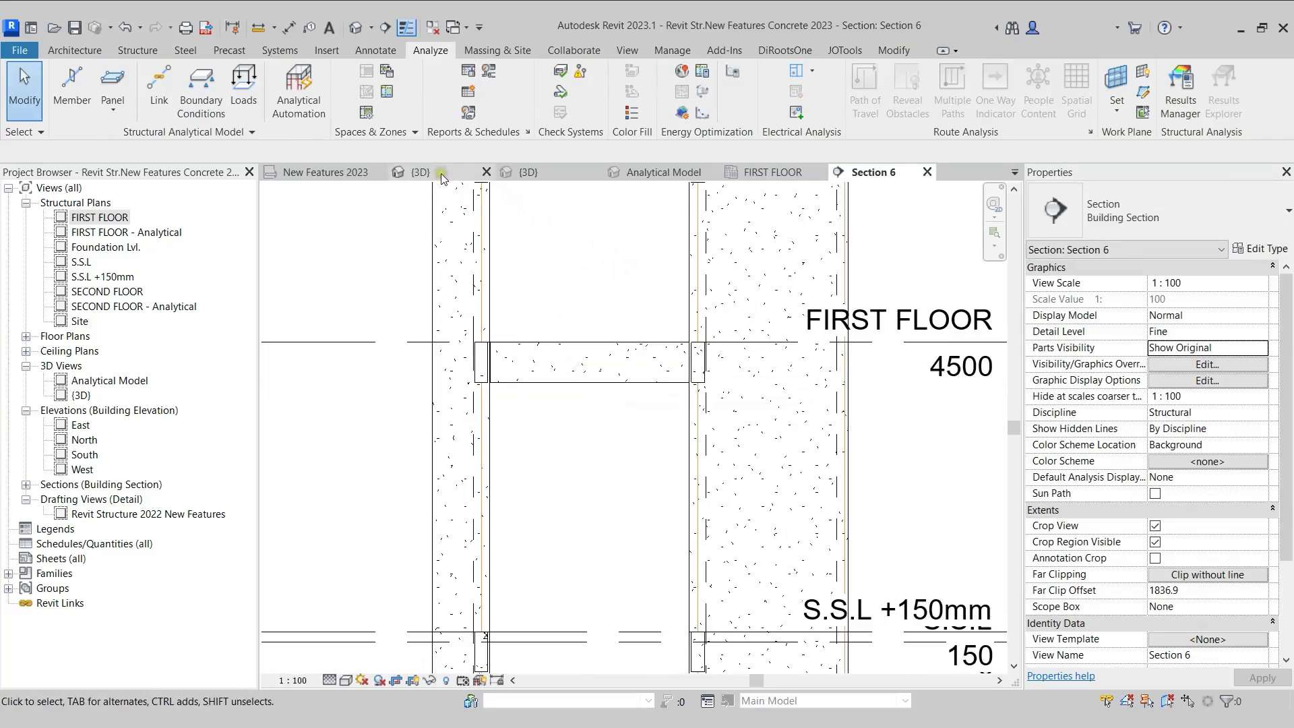
Return to the Analytical Model 3D view and examine the area around the manually drawn analytical member.
{"action": "left_click", "coordinate": [654, 172]}
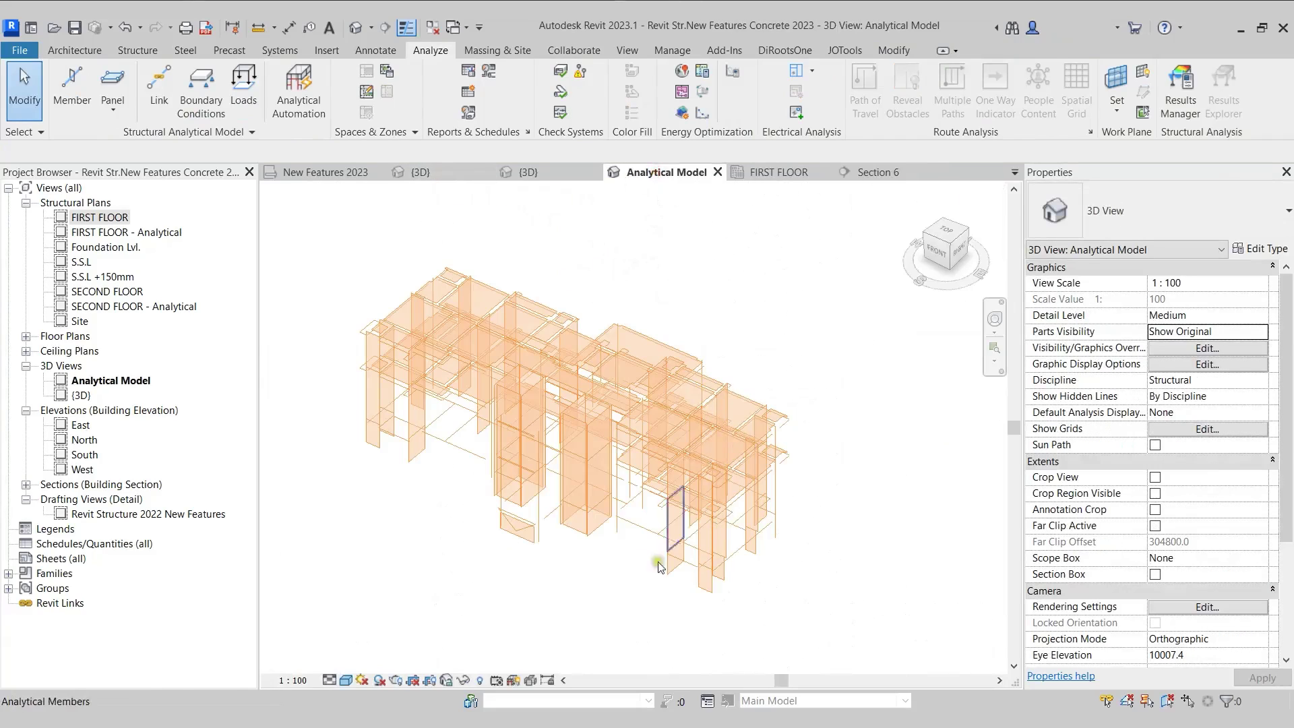
{"action": "middle_click_drag", "start_coordinate": [630, 559], "coordinate": [545, 509], "text": "shift"}
{"action": "scroll", "coordinate": [544, 509], "scroll_direction": "up", "scroll_amount": 10}
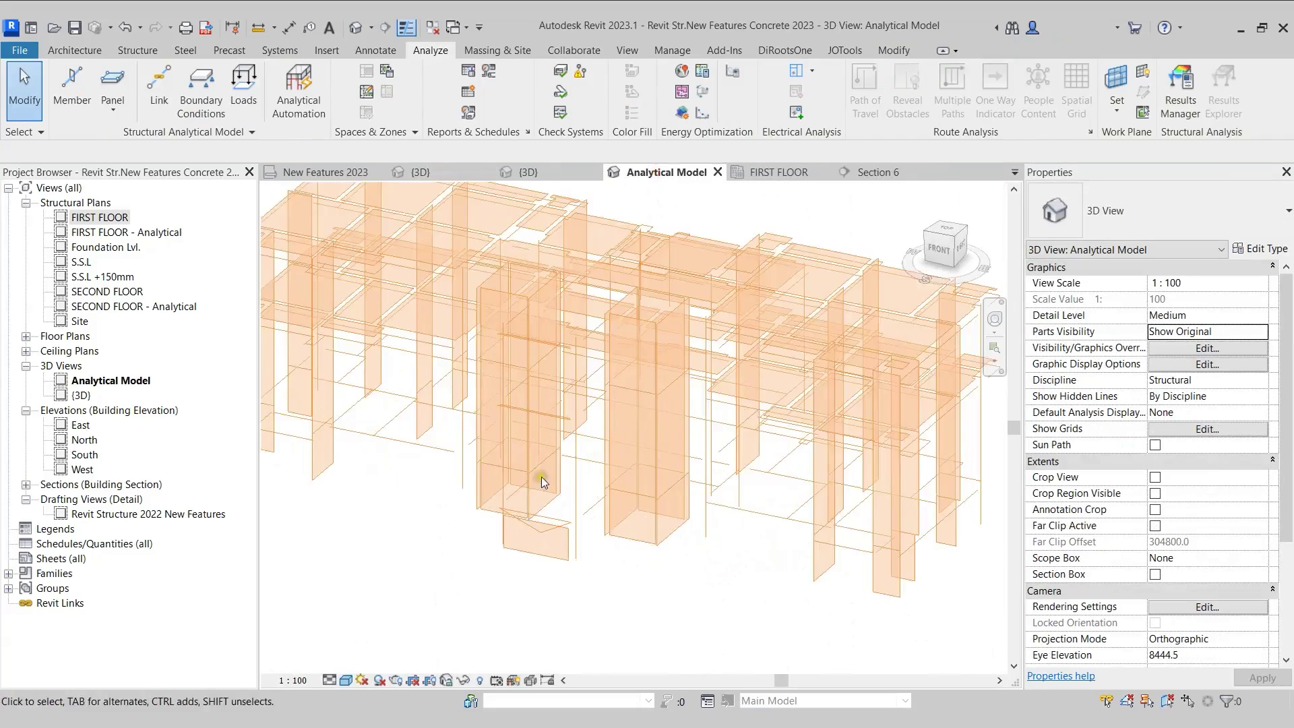
Examine the manually drawn analytical member between the two core walls in the Analytical Model view.
{"action": "middle_click_drag", "start_coordinate": [582, 395], "coordinate": [697, 395], "text": "shift"}
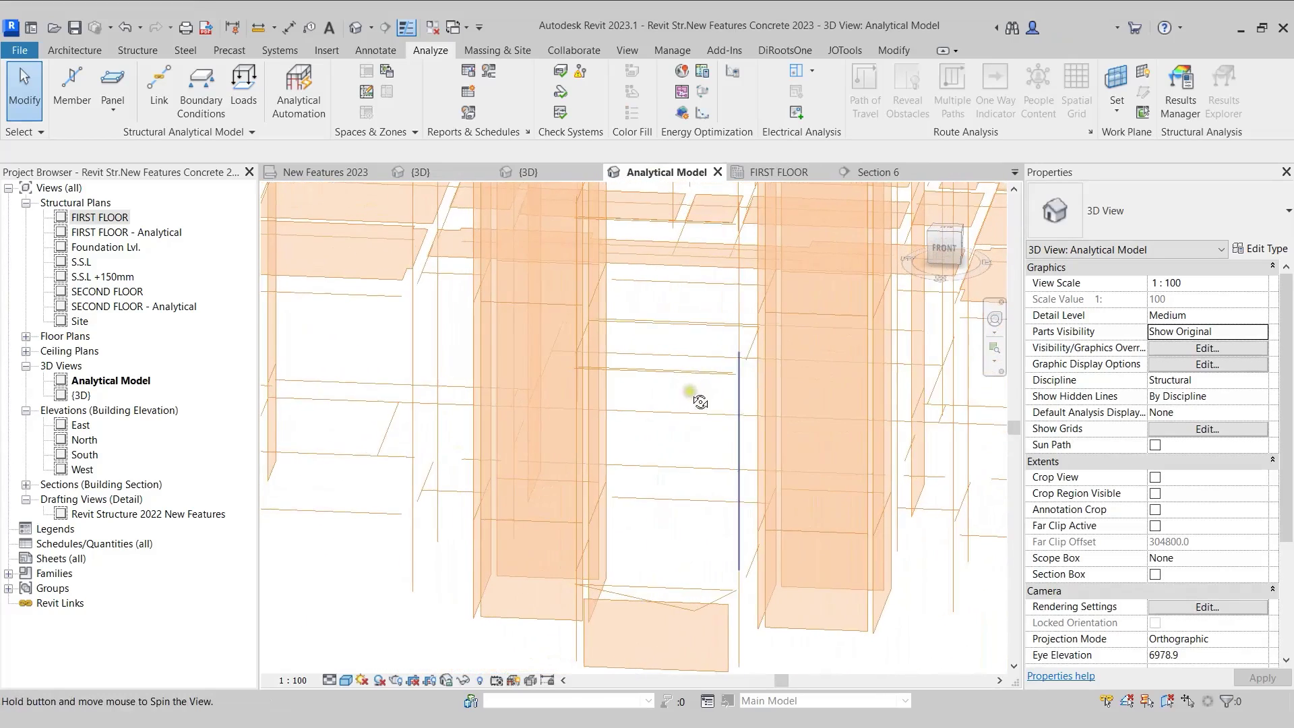
{"action": "left_click", "coordinate": [682, 282]}
{"action": "scroll", "coordinate": [594, 418], "scroll_direction": "down", "scroll_amount": 4}
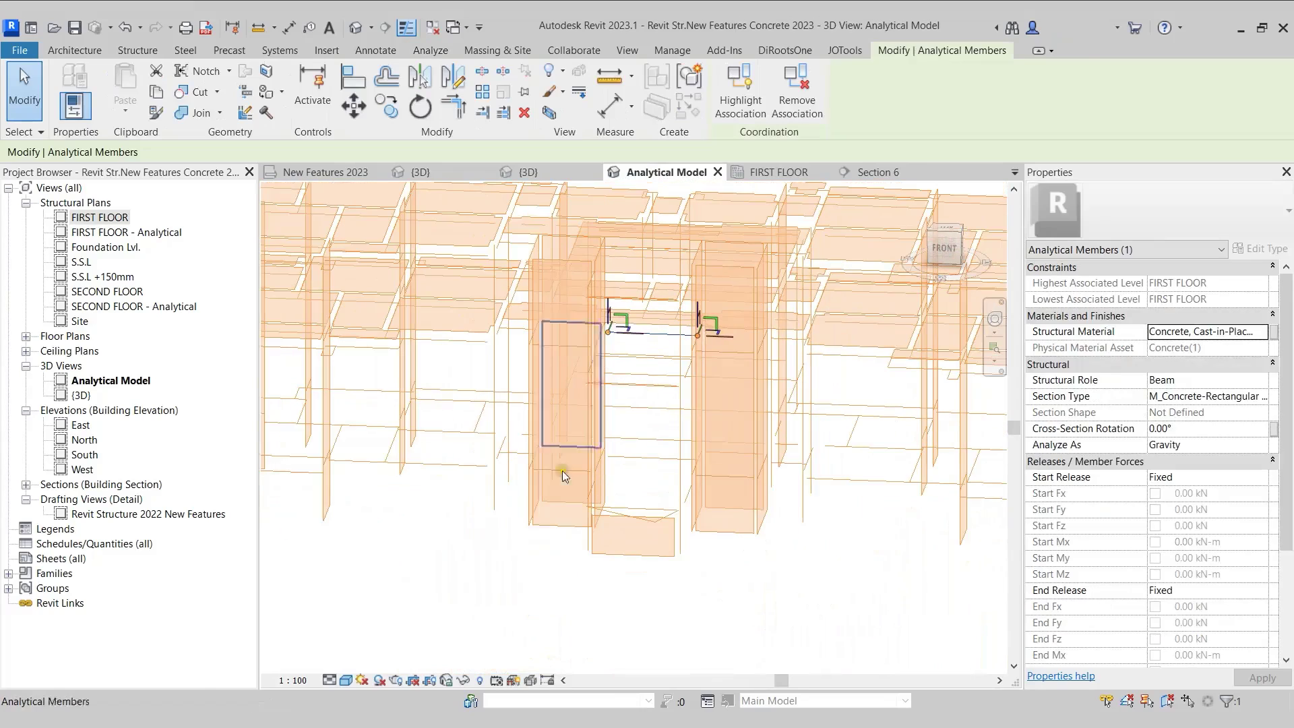
{"action": "left_click", "coordinate": [526, 592]}
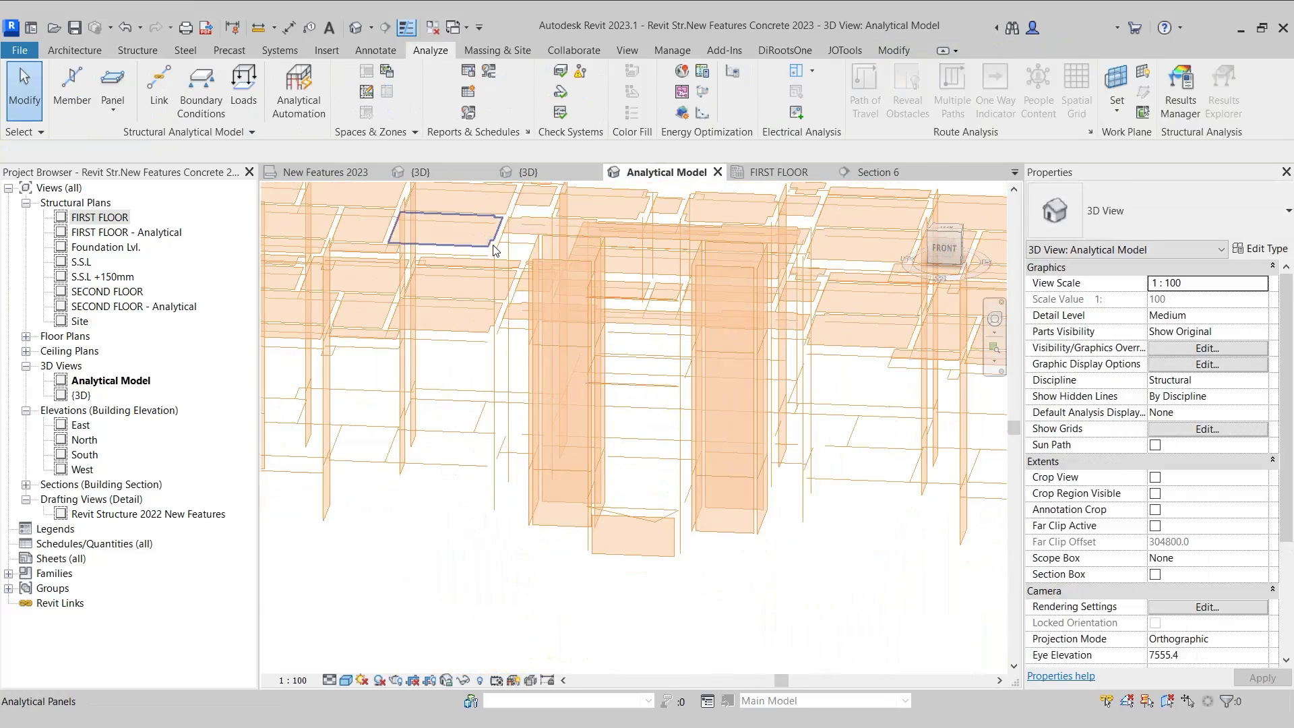
Open the FIRST FLOOR - Analytical structural plan at the core wall area.
{"action": "left_click", "coordinate": [433, 172]}
{"action": "scroll", "coordinate": [606, 418], "scroll_direction": "down", "scroll_amount": 1}
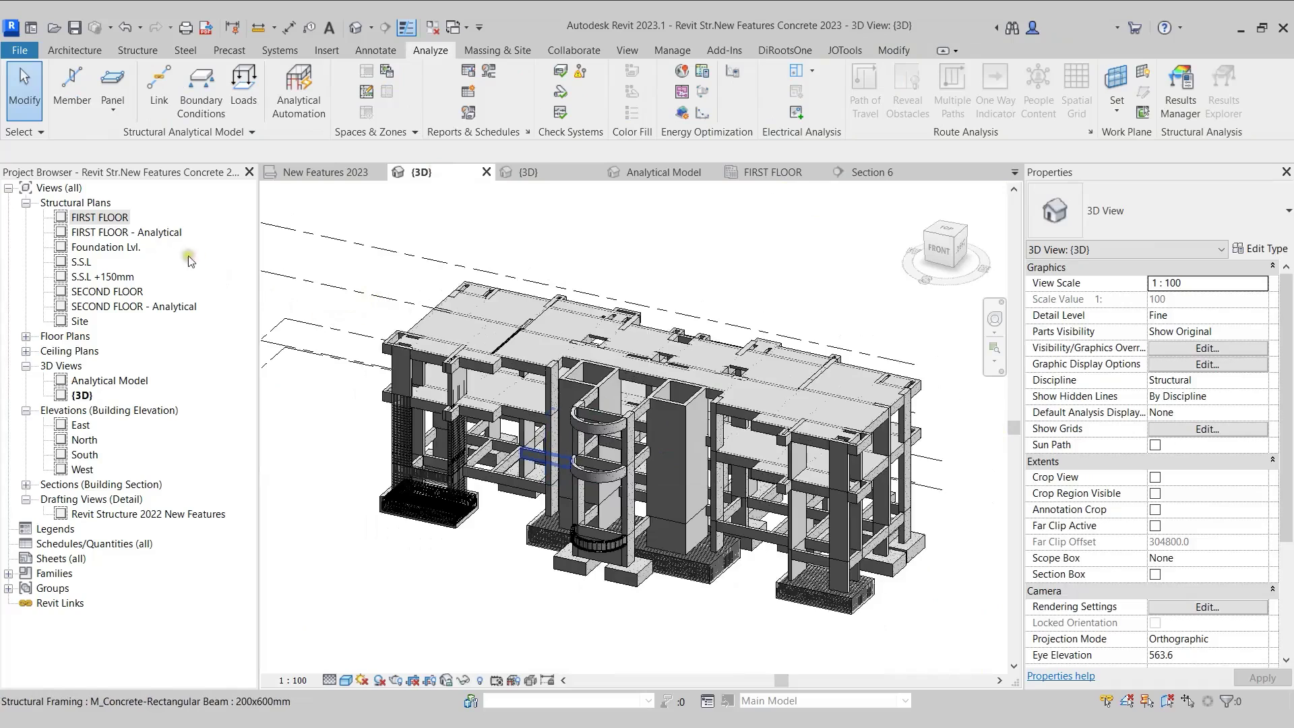
{"action": "double_click", "coordinate": [141, 233]}
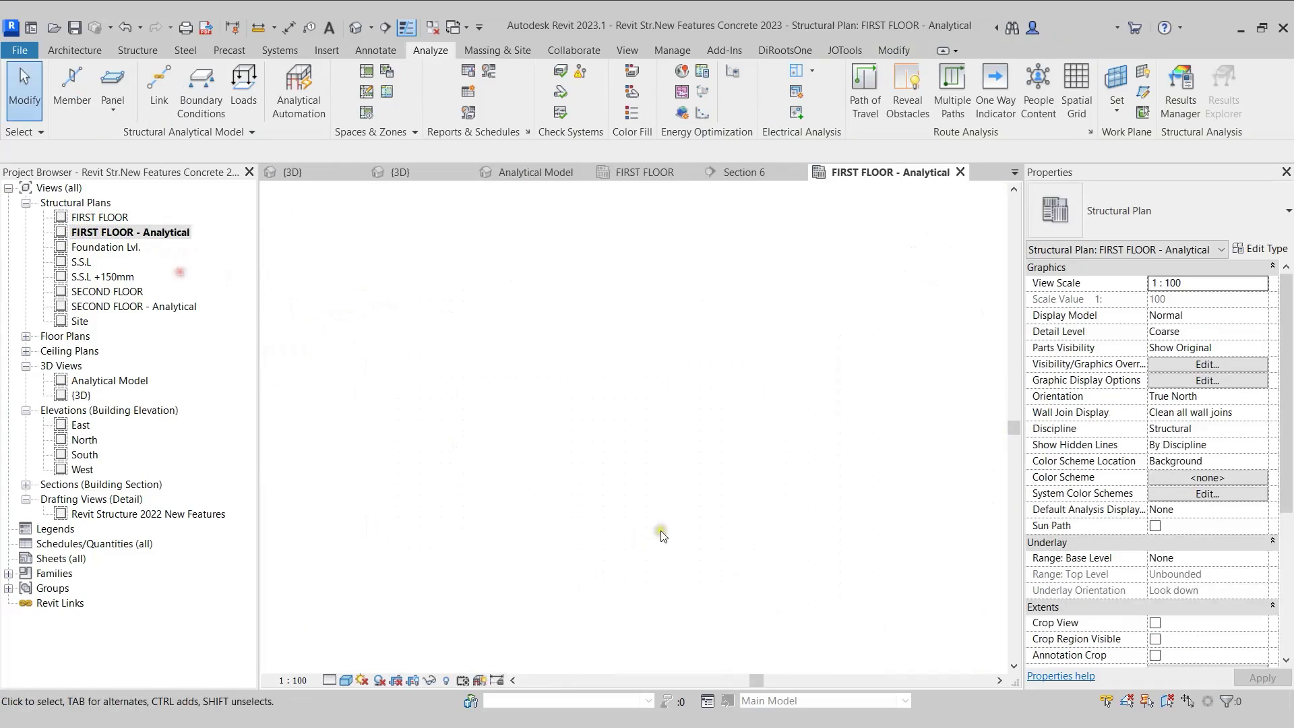
{"action": "scroll", "coordinate": [469, 313], "scroll_direction": "up", "scroll_amount": 5}
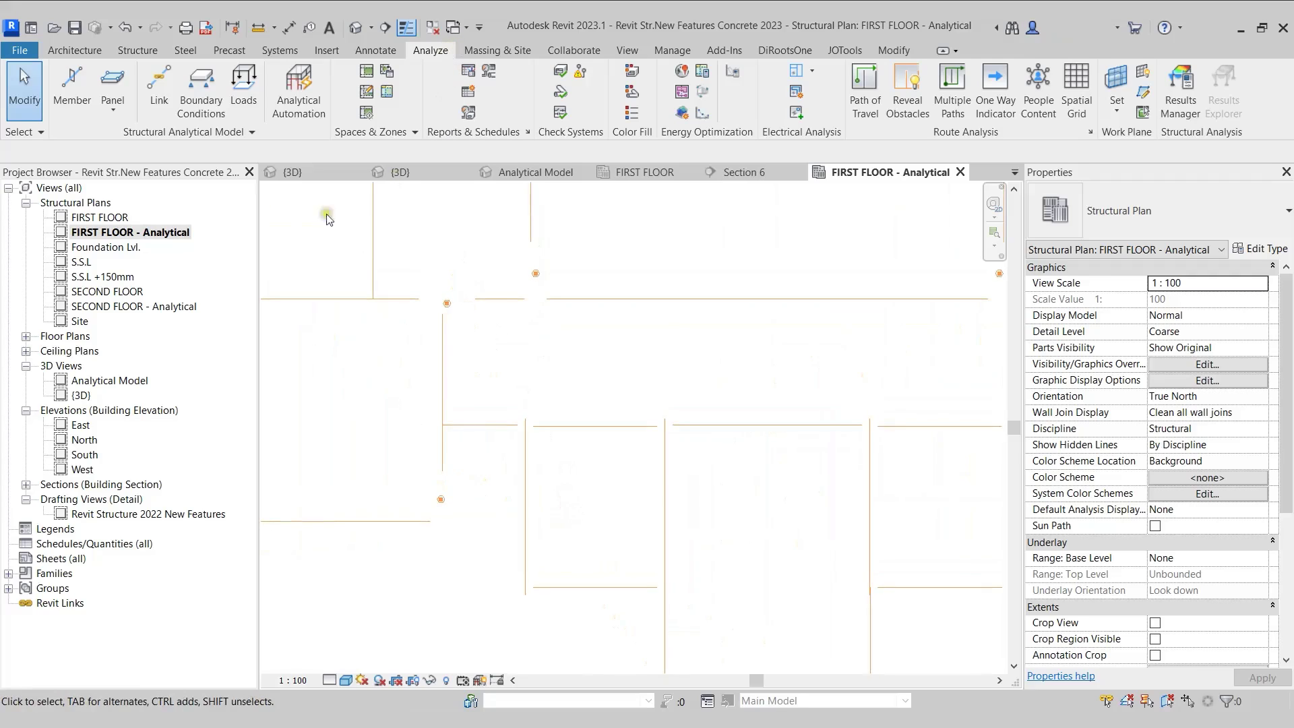
Sketch a rectangular boundary about 2210 by 2600 mm for an analytical panel by boundary along the core's analytical wall lines.
{"action": "left_click", "coordinate": [111, 108]}
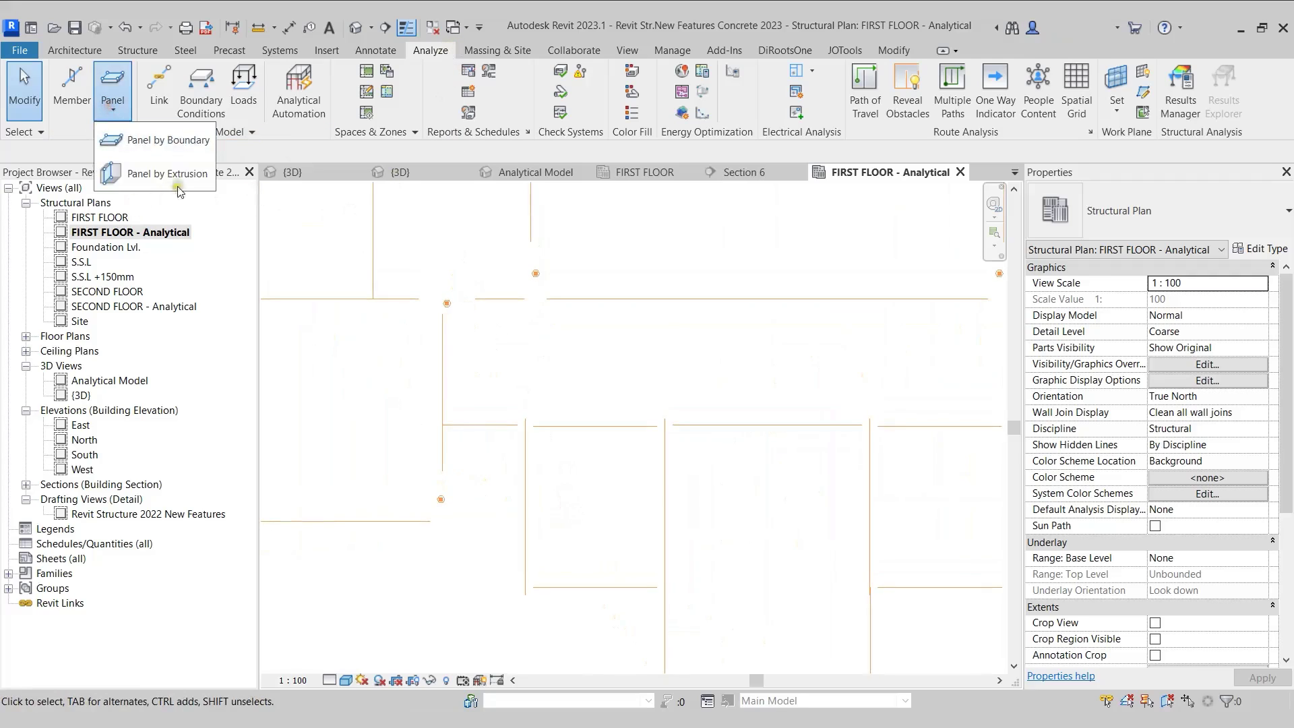
{"action": "left_click", "coordinate": [177, 140]}
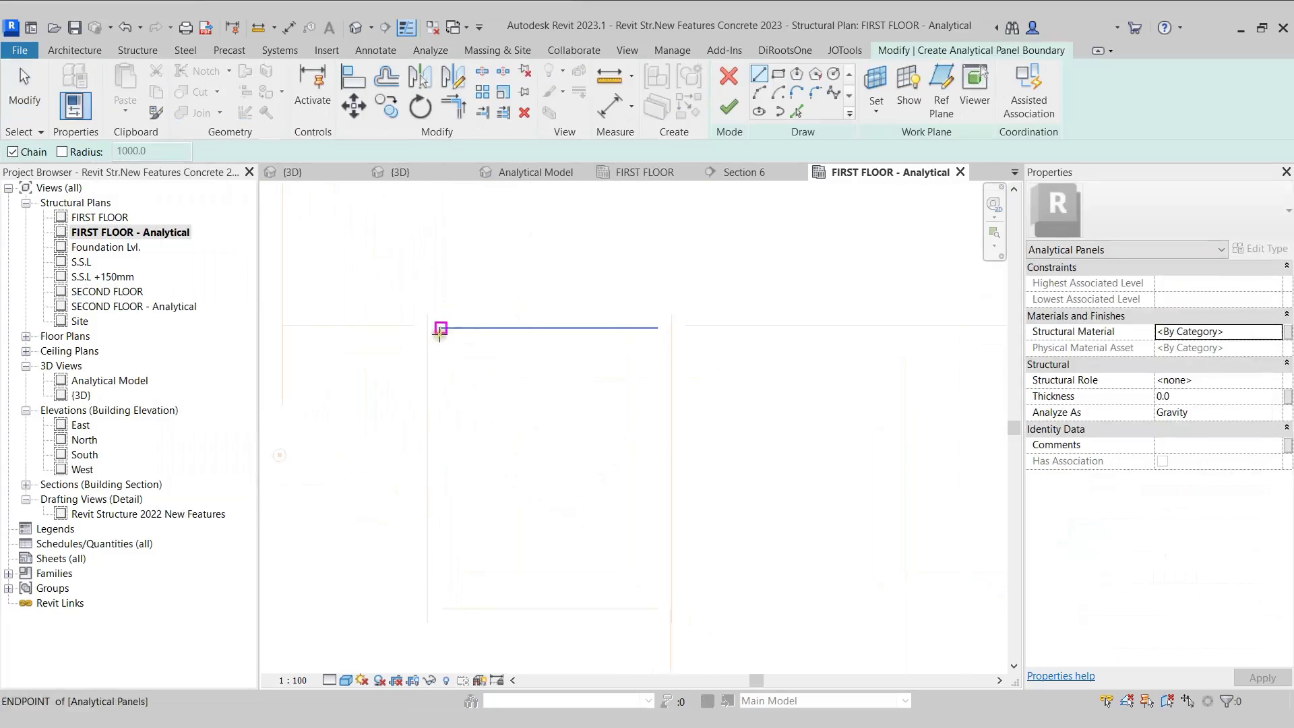
{"action": "left_click", "coordinate": [428, 327]}
{"action": "left_click", "coordinate": [671, 327]}
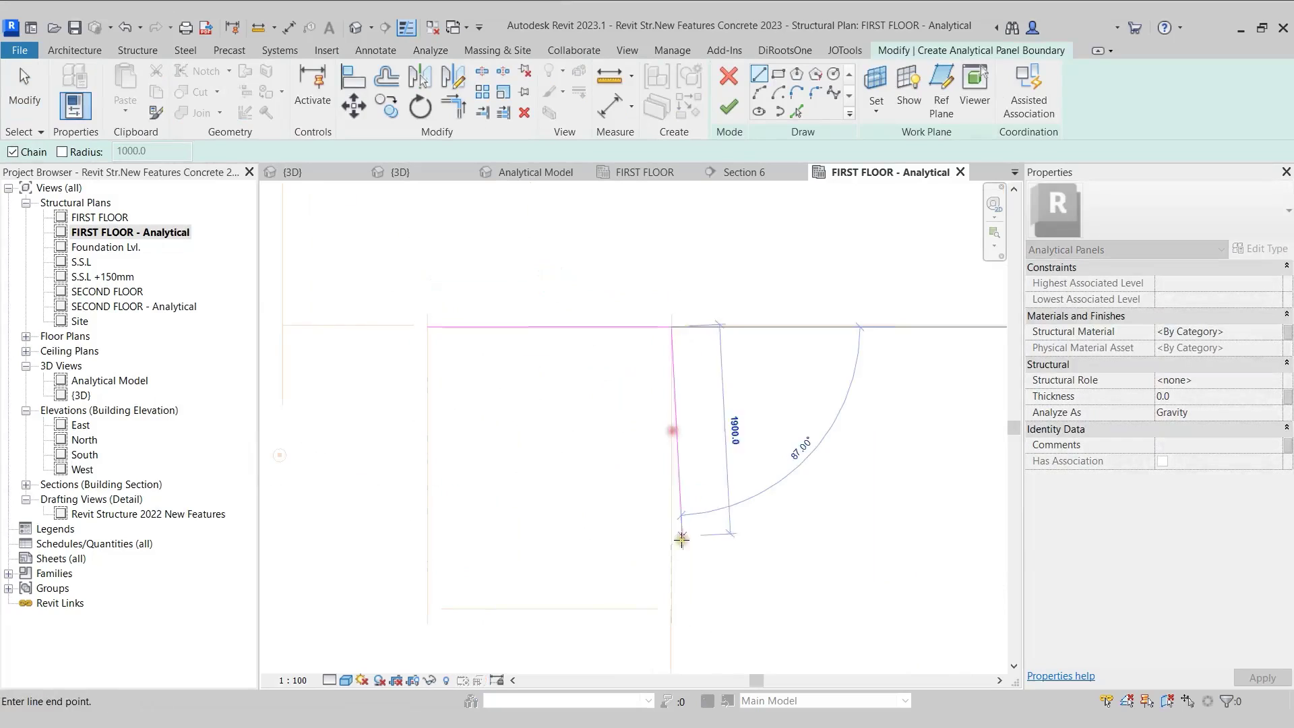
{"action": "left_click", "coordinate": [671, 612]}
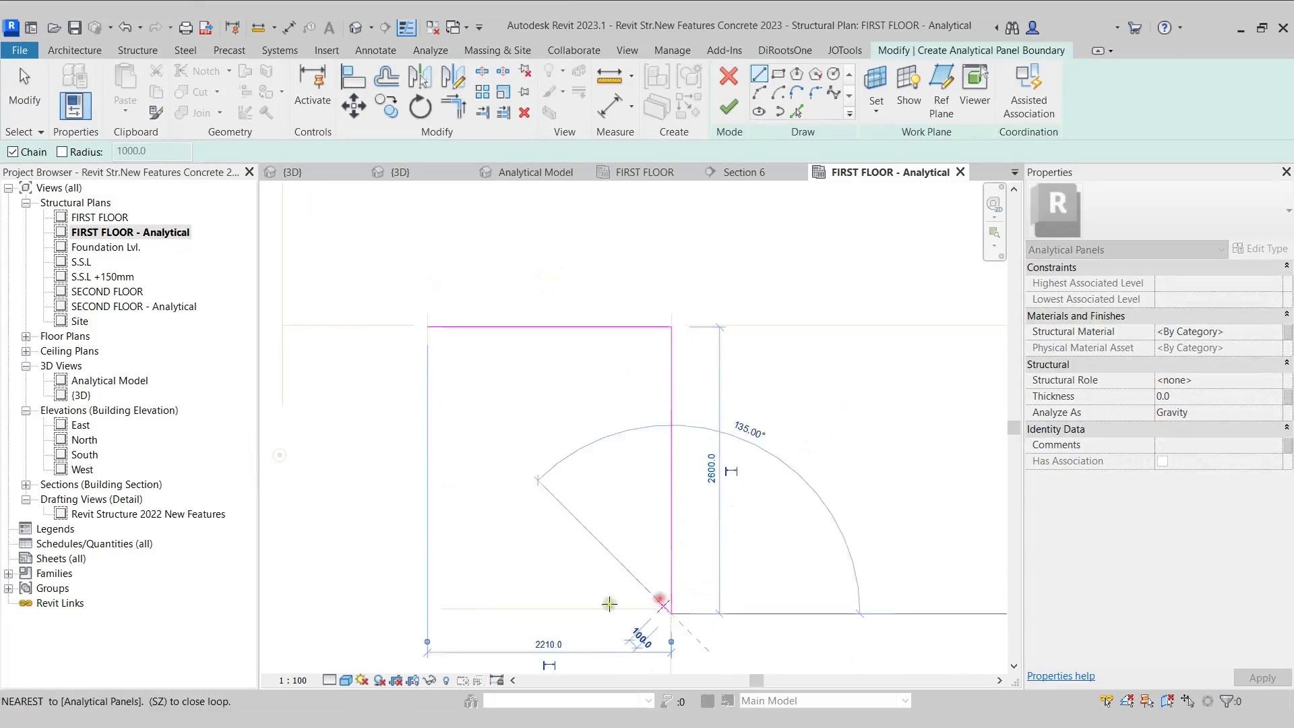
{"action": "left_click", "coordinate": [427, 613]}
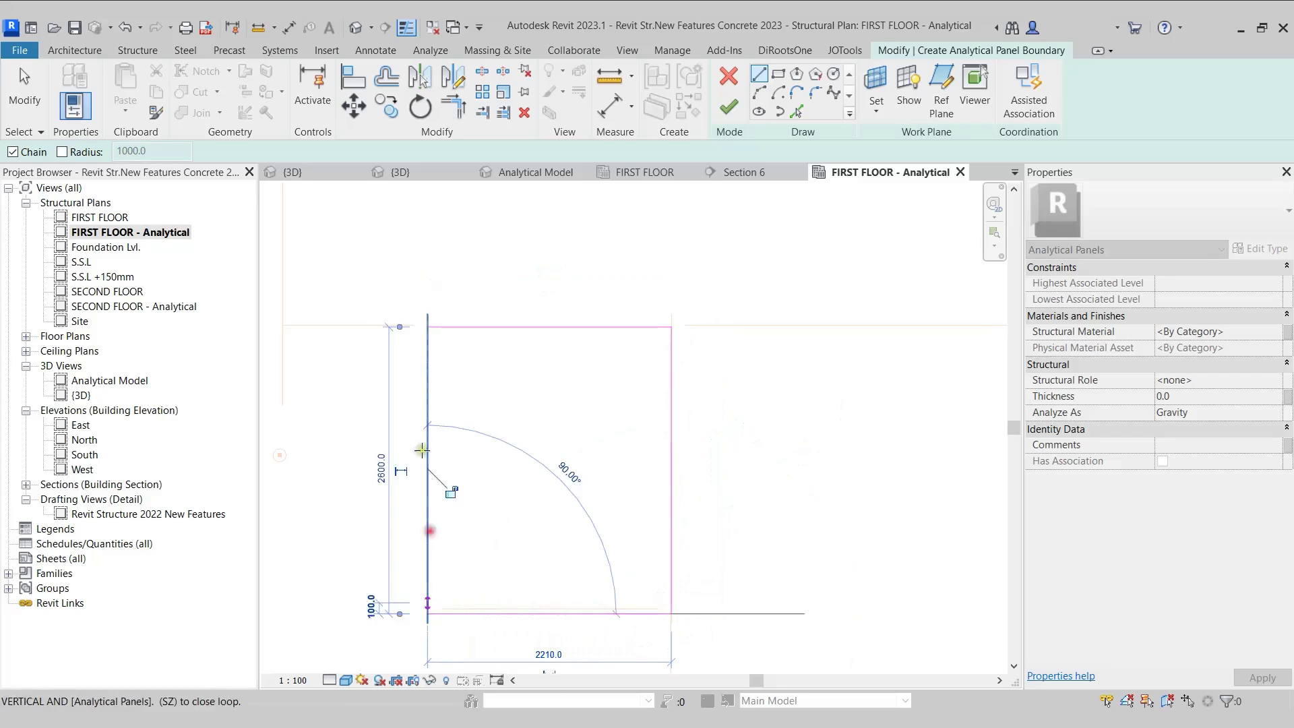
{"action": "left_click", "coordinate": [427, 327]}
{"action": "key", "text": "Escape"}
{"action": "key", "text": "Escape"}
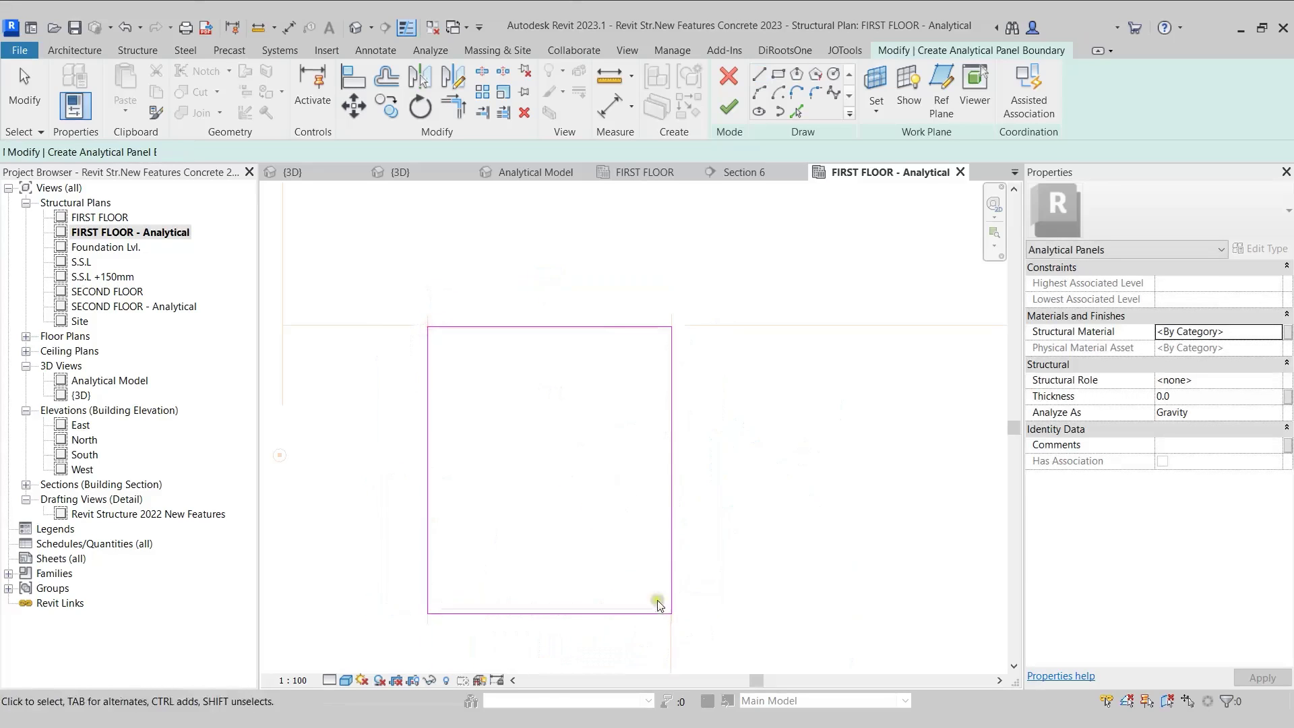
Nudge the lower line of the panel boundary upward toward the core wall's analytical line and finish the analytical panel.
{"action": "scroll", "coordinate": [647, 607], "scroll_direction": "up", "scroll_amount": 5}
{"action": "left_click", "coordinate": [654, 610]}
{"action": "key", "text": "Up"}
{"action": "key", "text": "Up"}
{"action": "key", "text": "Escape"}
{"action": "scroll", "coordinate": [637, 478], "scroll_direction": "down", "scroll_amount": 5}
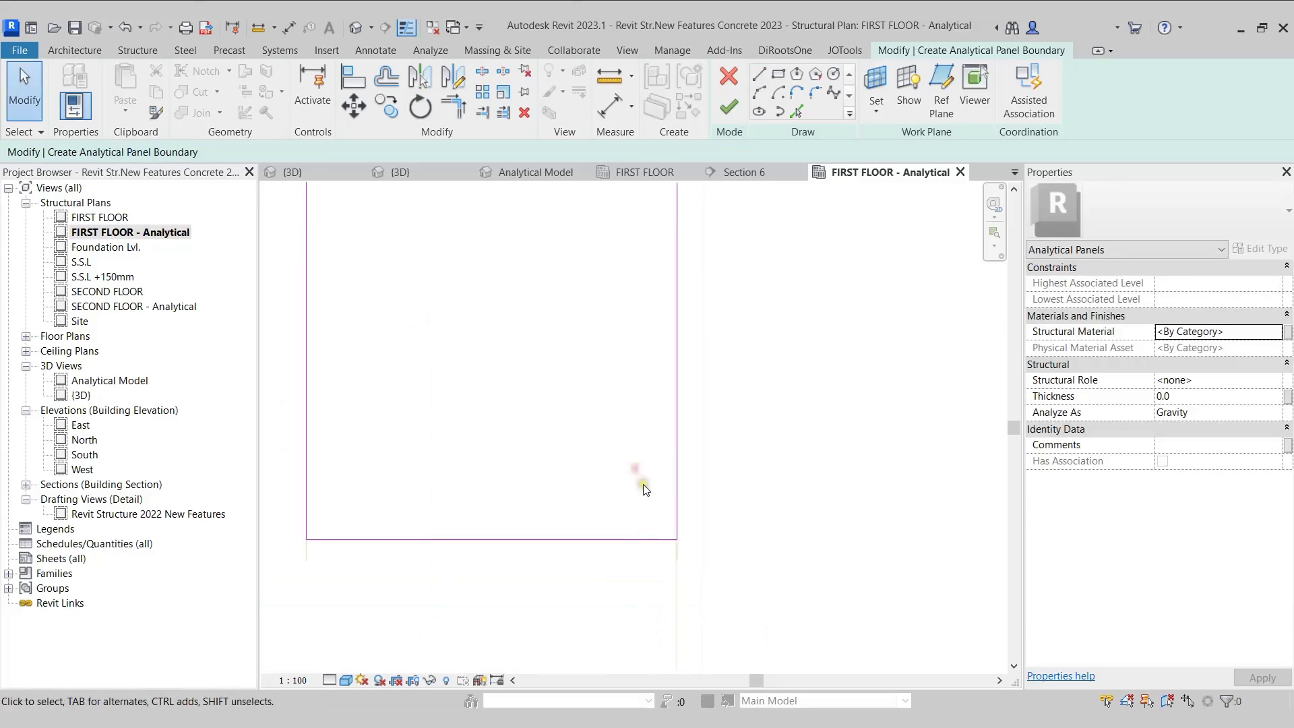
{"action": "left_click", "coordinate": [733, 114]}
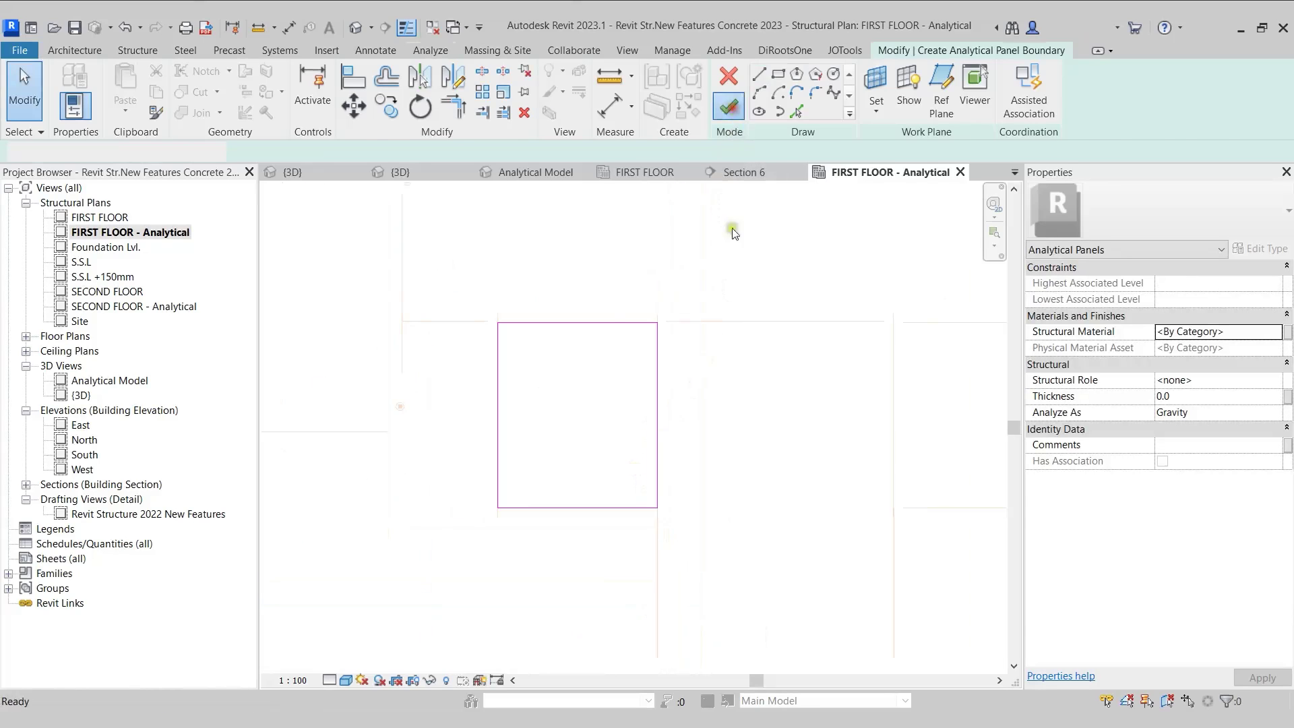
Examine the new horizontal analytical panel inside the core walls in the Analytical Model 3D view.
{"action": "left_click", "coordinate": [525, 174]}
{"action": "middle_click_drag", "start_coordinate": [629, 557], "coordinate": [687, 592], "text": "shift"}
{"action": "scroll", "coordinate": [587, 497], "scroll_direction": "up", "scroll_amount": 3}
{"action": "scroll", "coordinate": [587, 492], "scroll_direction": "up", "scroll_amount": 4}
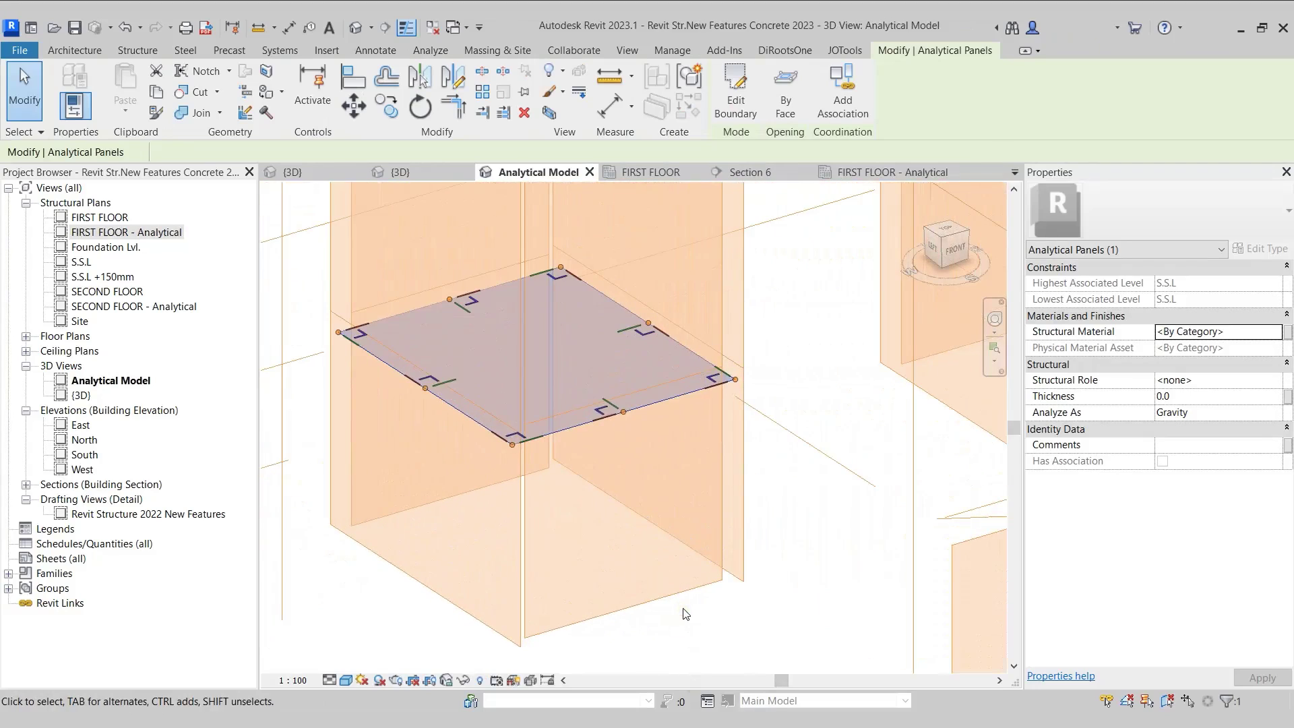
{"action": "scroll", "coordinate": [654, 544], "scroll_direction": "down", "scroll_amount": 8}
{"action": "middle_click_drag", "start_coordinate": [654, 544], "coordinate": [775, 265], "text": "shift"}
Place a 3048 mm high analytical panel by extrusion in the FIRST FLOOR - Analytical plan, along the horizontal line between the two vertical analytical lines.
{"action": "left_click", "coordinate": [876, 177]}
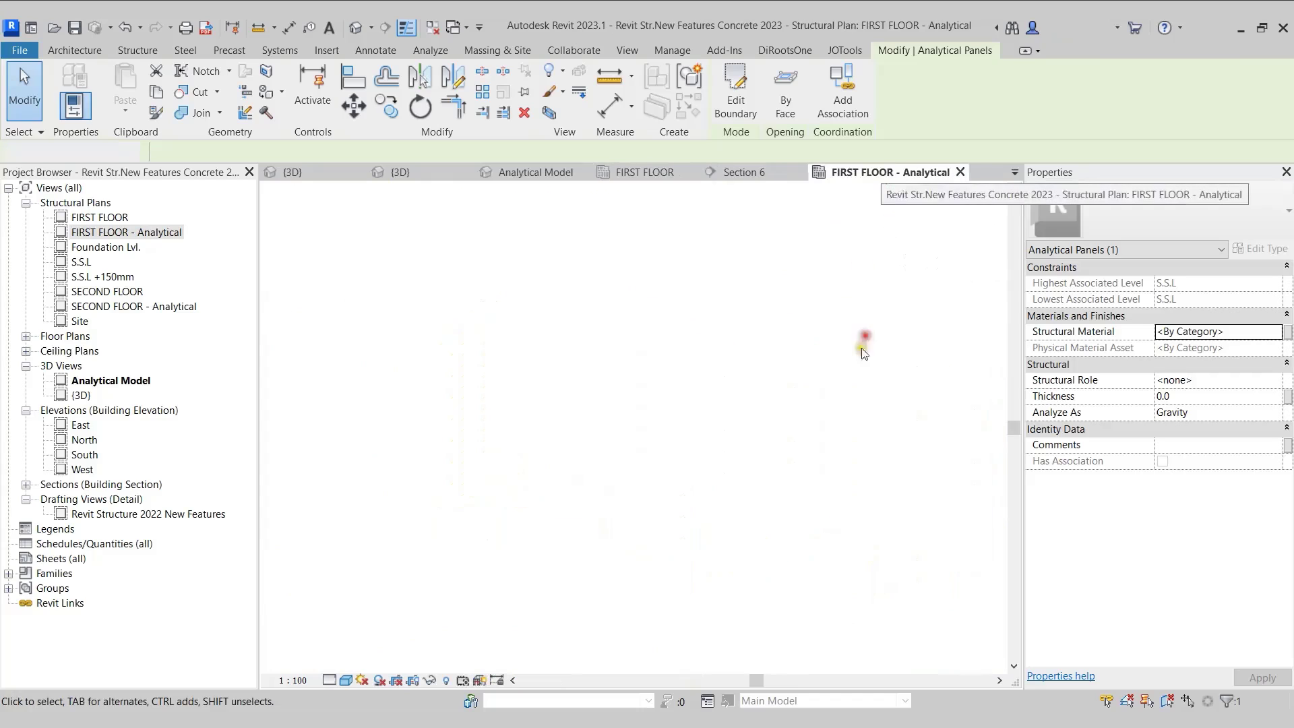
{"action": "scroll", "coordinate": [754, 384], "scroll_direction": "down", "scroll_amount": 2}
{"action": "scroll", "coordinate": [567, 433], "scroll_direction": "up", "scroll_amount": 5}
{"action": "middle_click_drag", "start_coordinate": [611, 476], "coordinate": [622, 532]}
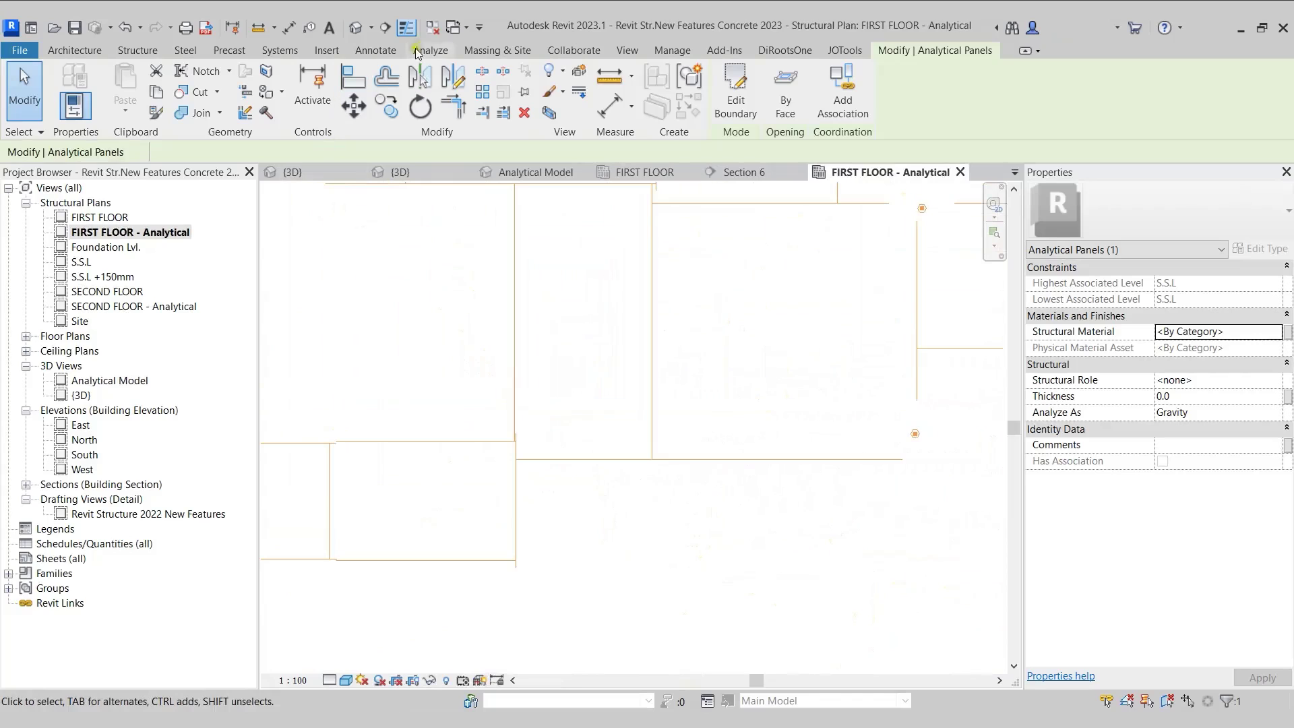
{"action": "left_click", "coordinate": [435, 50]}
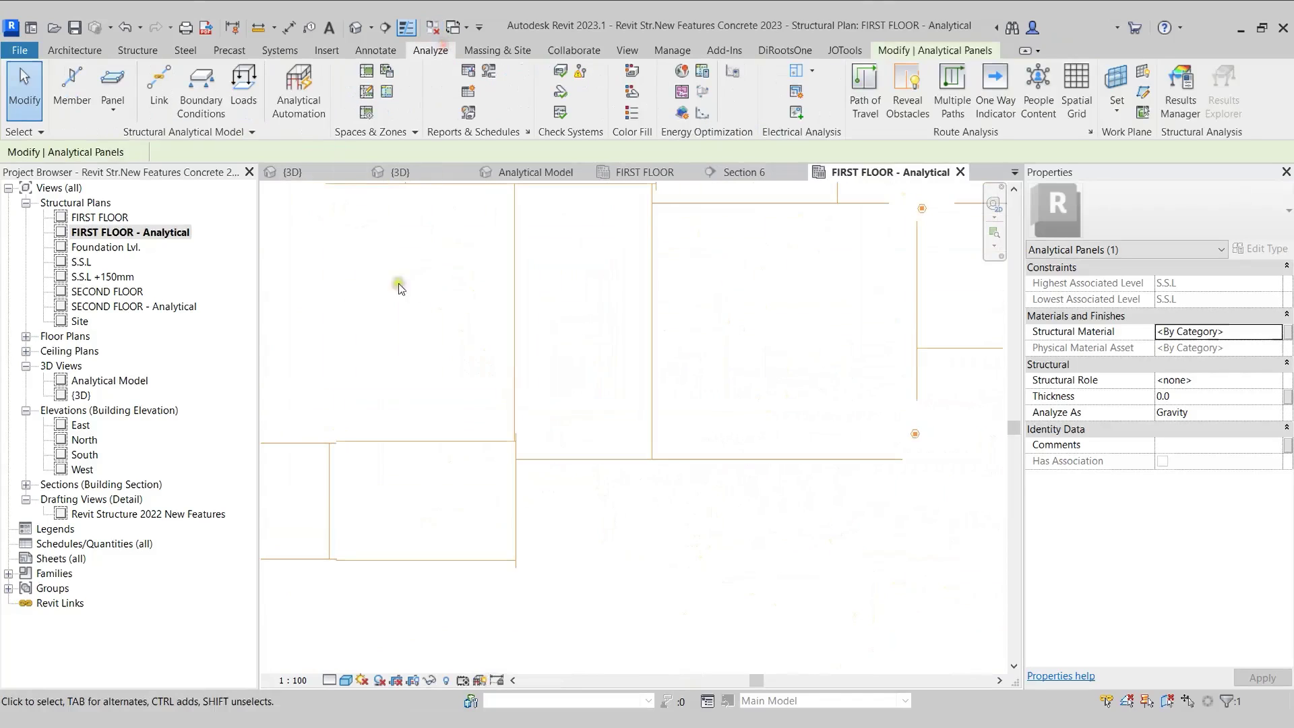
{"action": "left_click", "coordinate": [113, 101]}
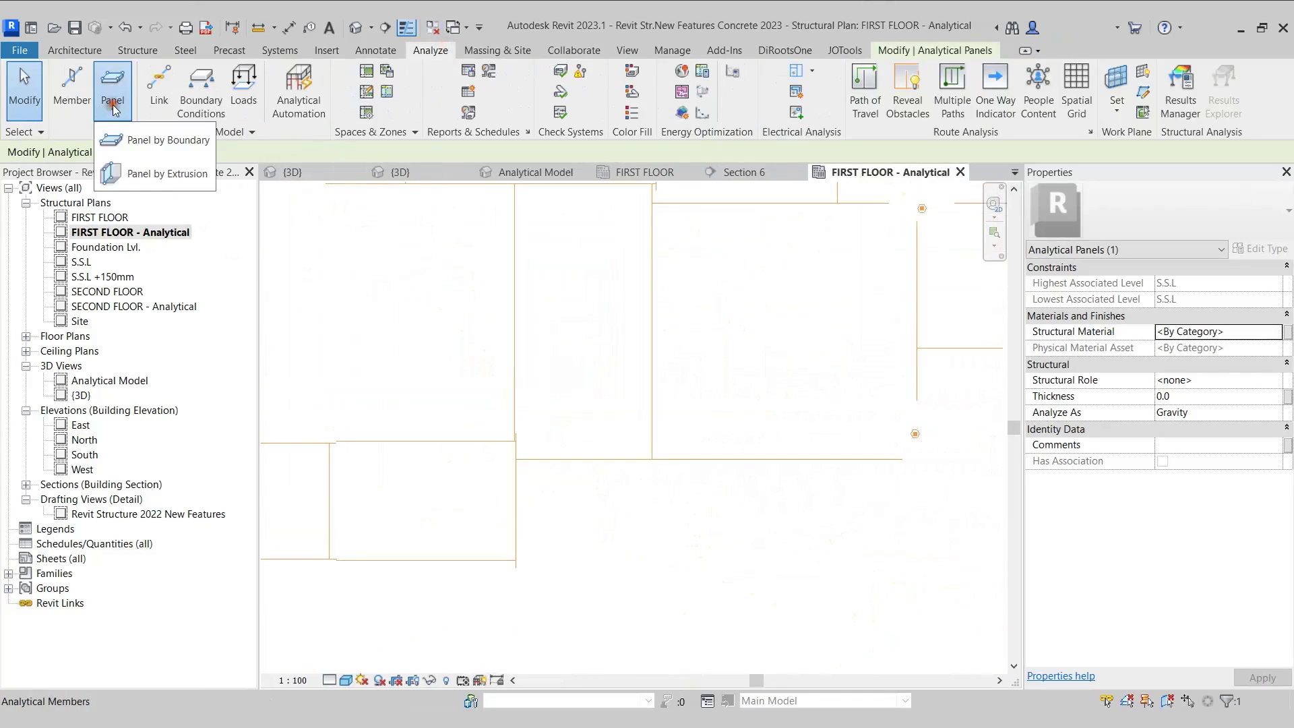
{"action": "left_click", "coordinate": [164, 176]}
{"action": "scroll", "coordinate": [580, 502], "scroll_direction": "up", "scroll_amount": 5}
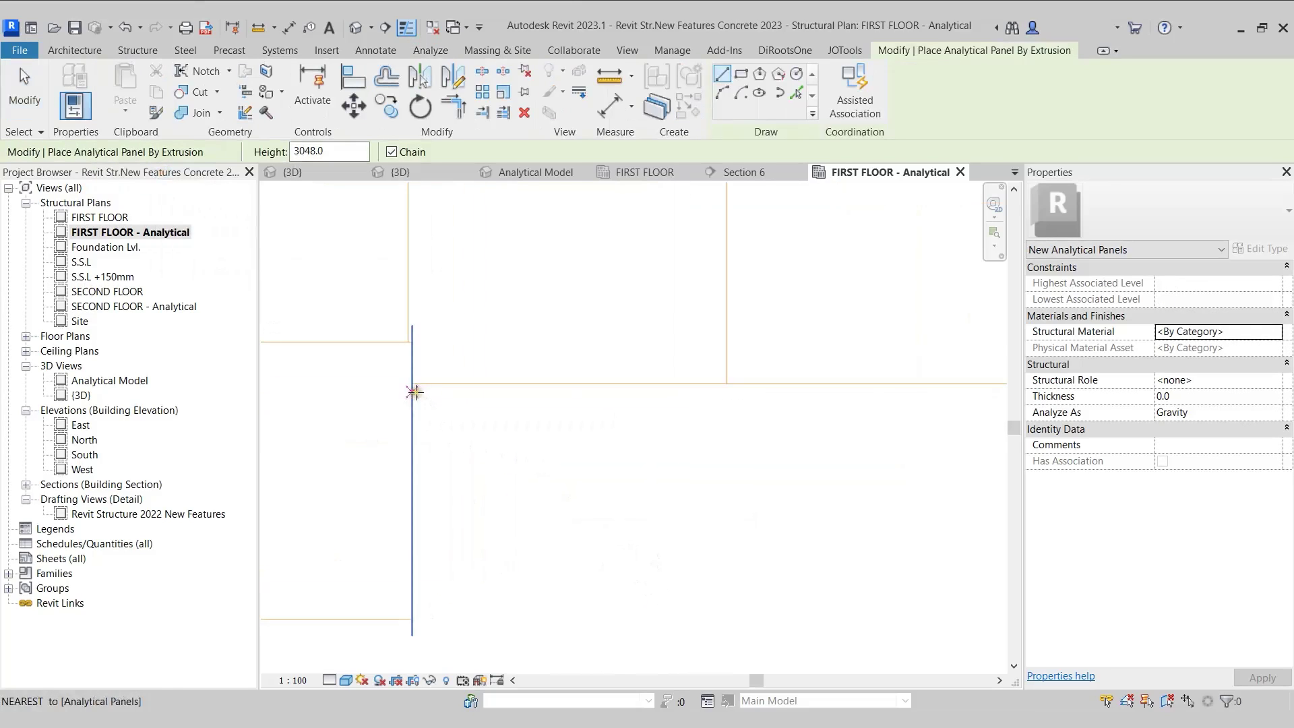
{"action": "left_click", "coordinate": [412, 384]}
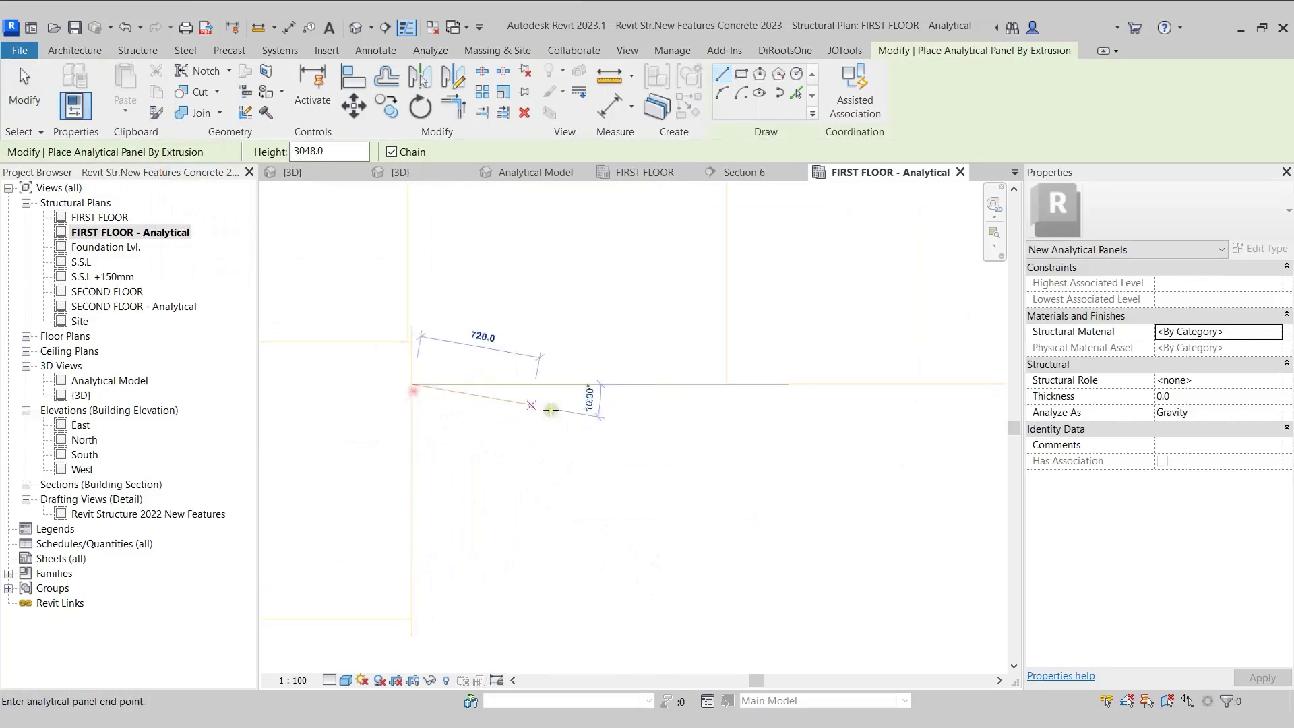
{"action": "left_click", "coordinate": [727, 384]}
{"action": "key", "text": "Escape"}
{"action": "key", "text": "Escape"}
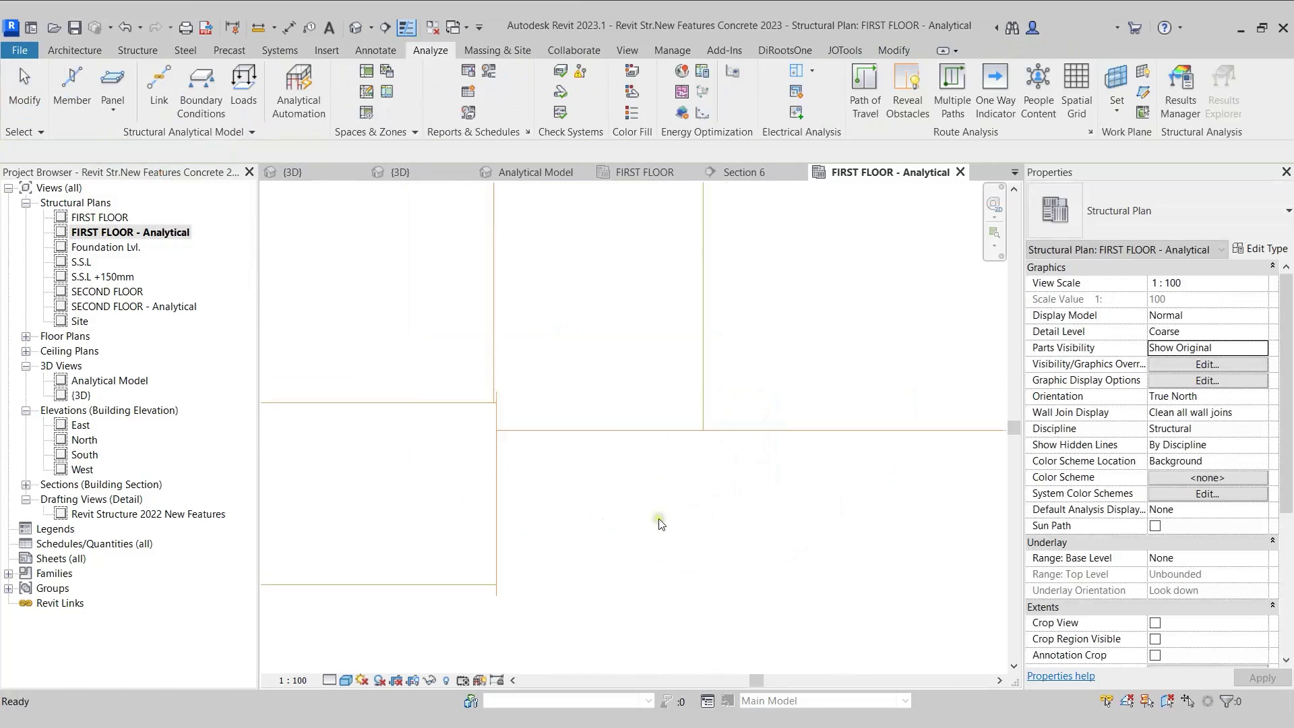
Examine the extruded vertical analytical panel and its properties in the Analytical Model 3D view.
{"action": "left_click", "coordinate": [536, 172]}
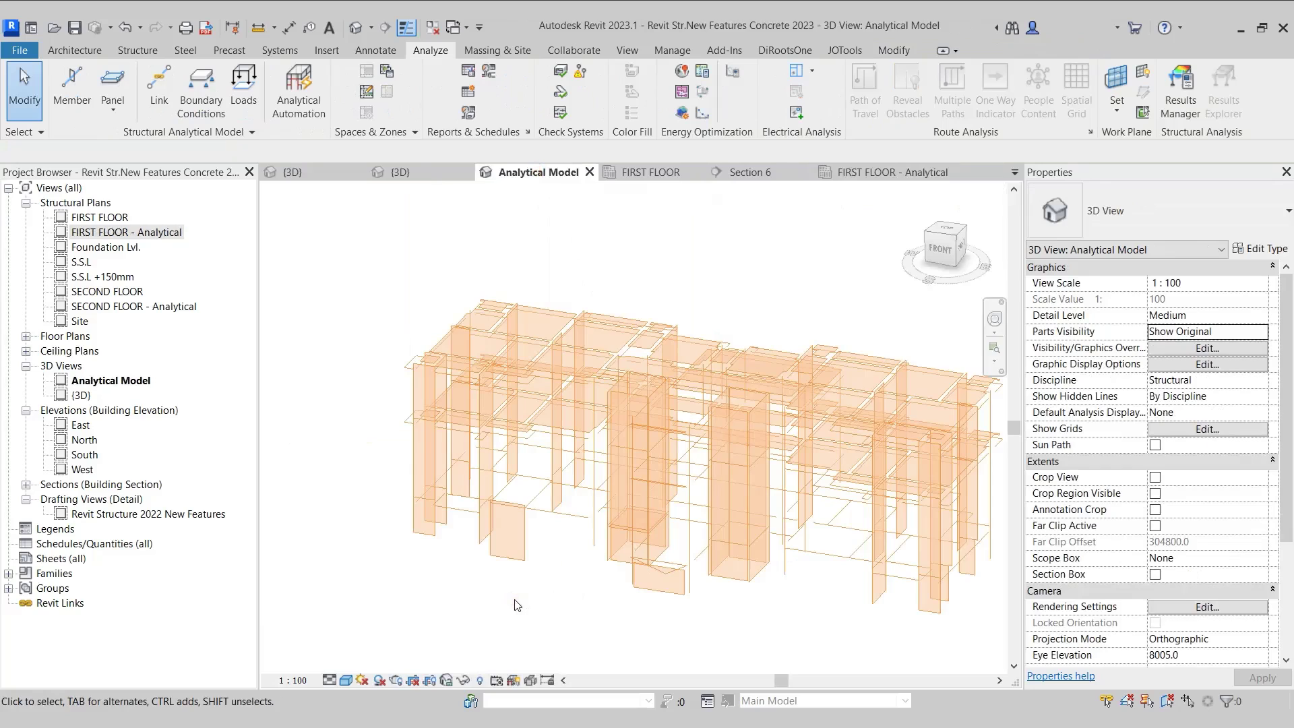
{"action": "scroll", "coordinate": [517, 605], "scroll_direction": "up", "scroll_amount": 5}
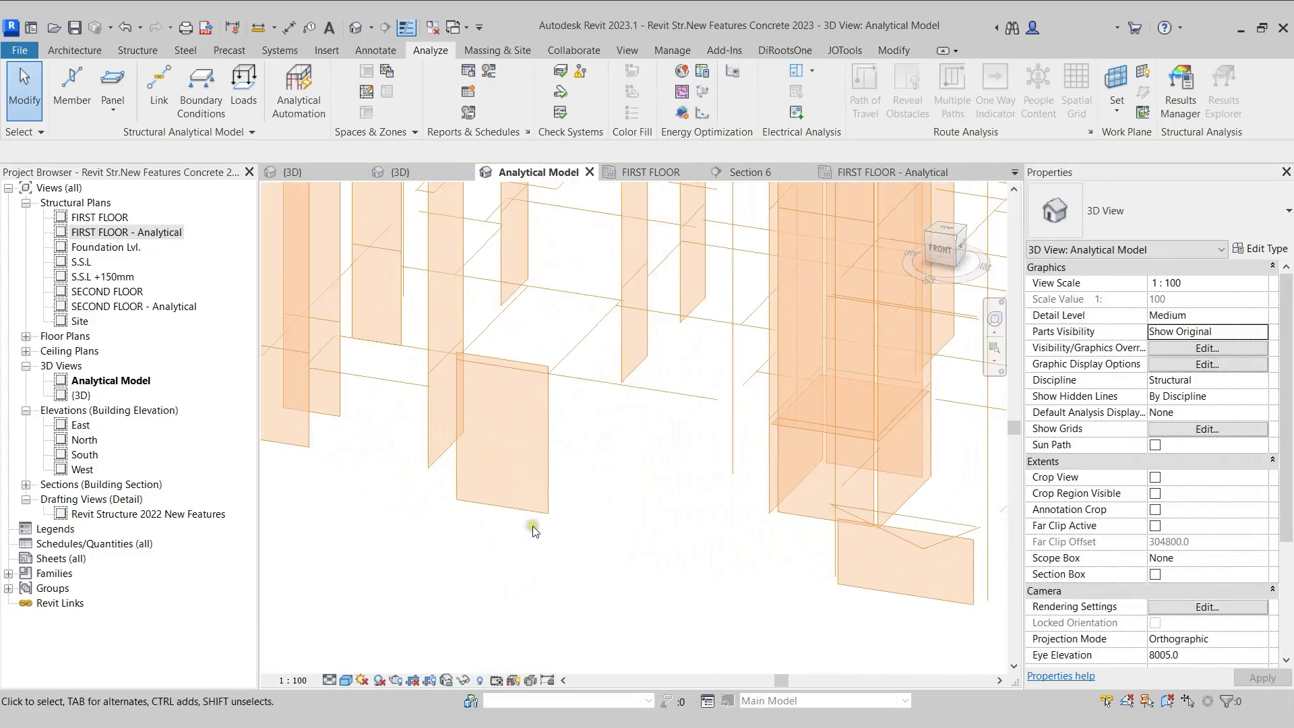
{"action": "left_click", "coordinate": [536, 518]}
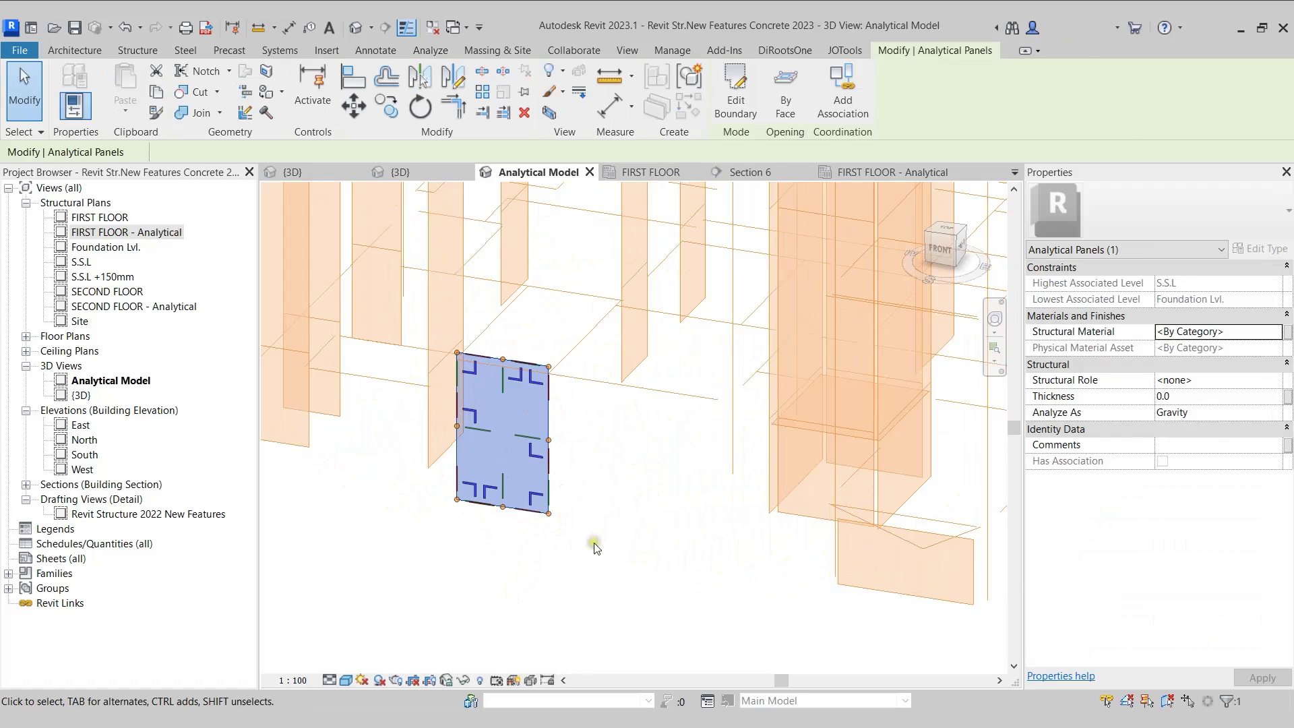
{"action": "left_click", "coordinate": [492, 569]}
{"action": "scroll", "coordinate": [498, 533], "scroll_direction": "down", "scroll_amount": 5}
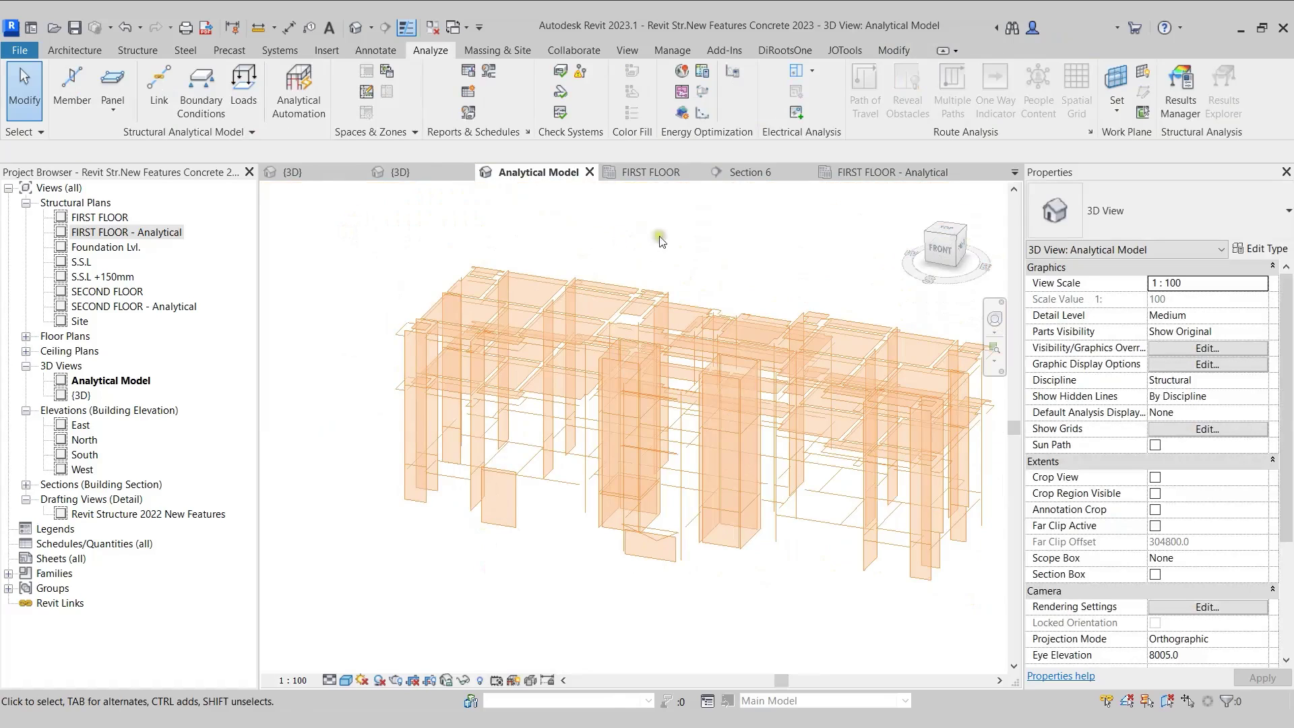
Close the Analytical Model view and switch to the 3D view of the steel frame in Project2.
{"action": "left_click", "coordinate": [590, 173]}
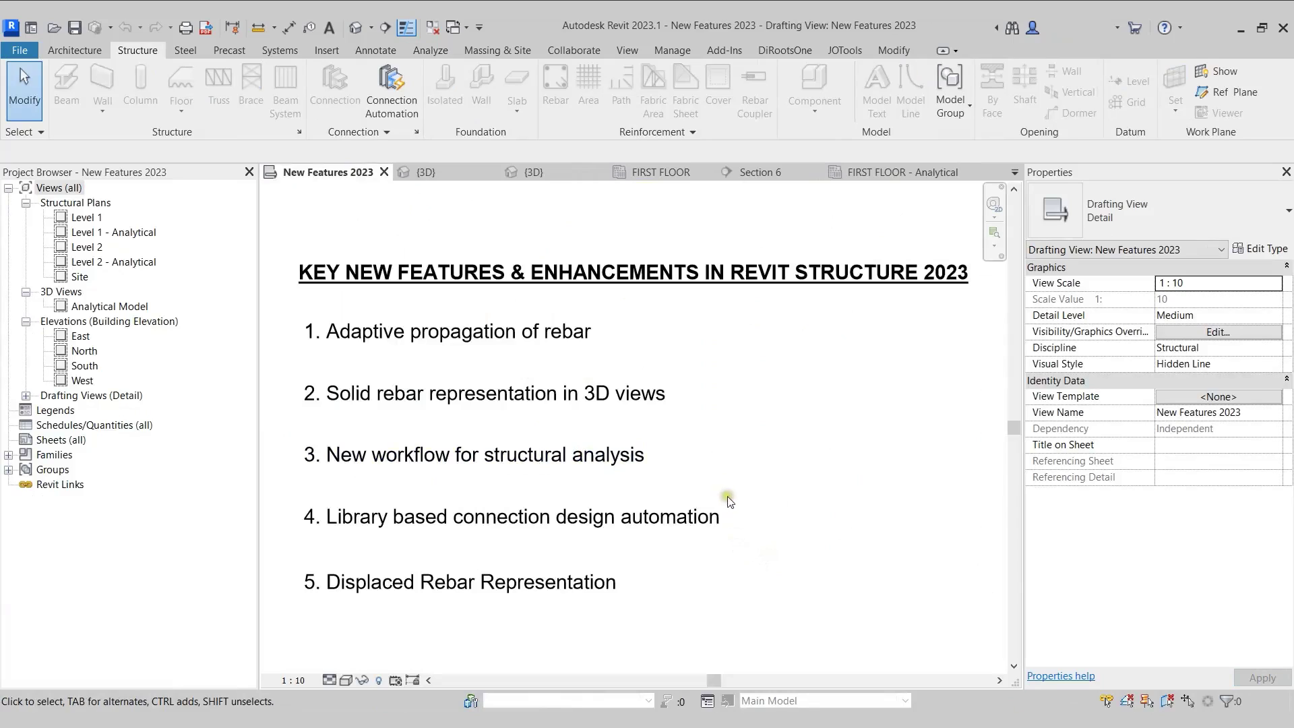
{"action": "left_click", "coordinate": [547, 170]}
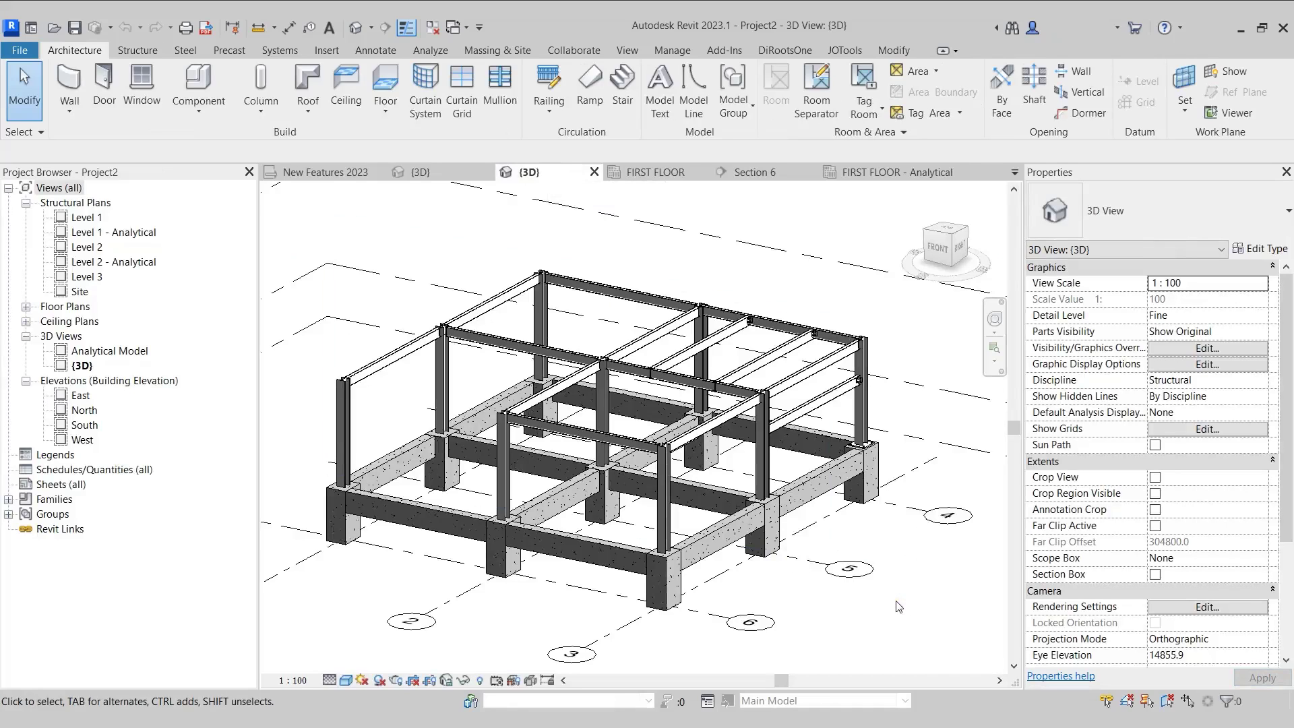
{"action": "scroll", "coordinate": [871, 614], "scroll_direction": "up", "scroll_amount": 1}
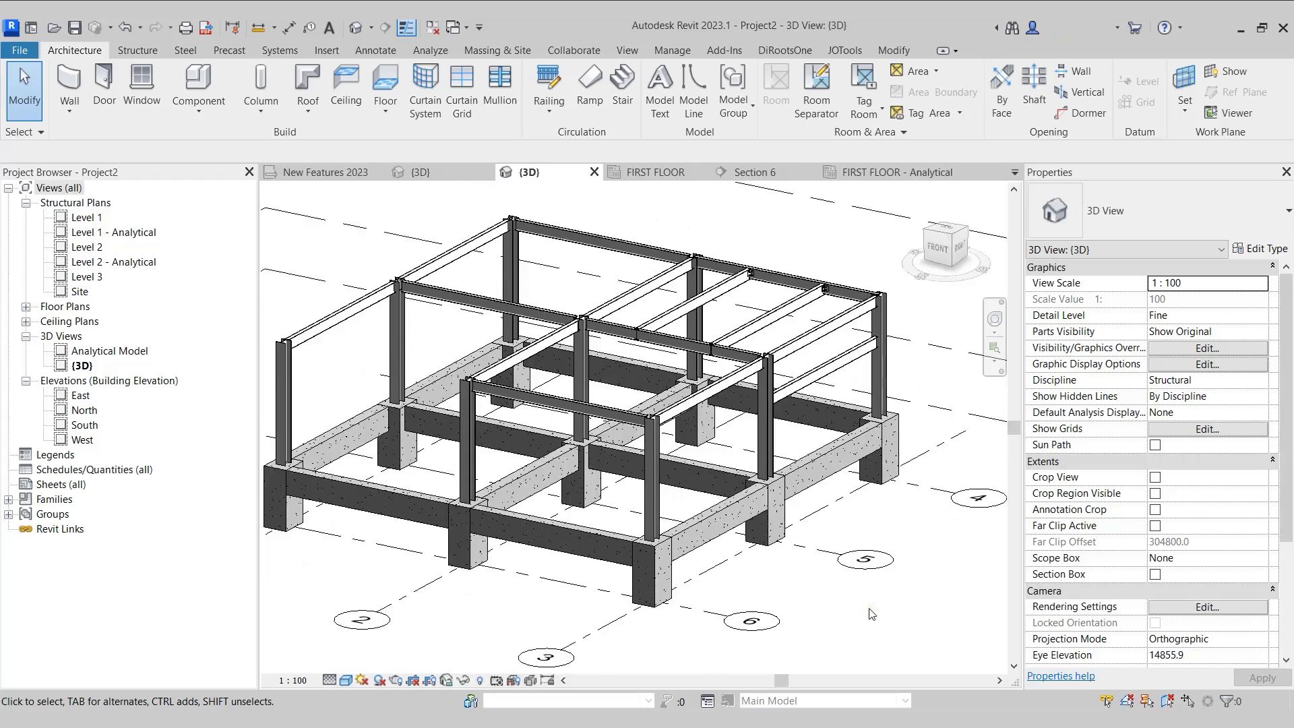
Open Steel Connection Automation and browse the connection scripts in the Autodesk Samples folder.
{"action": "left_click", "coordinate": [138, 51]}
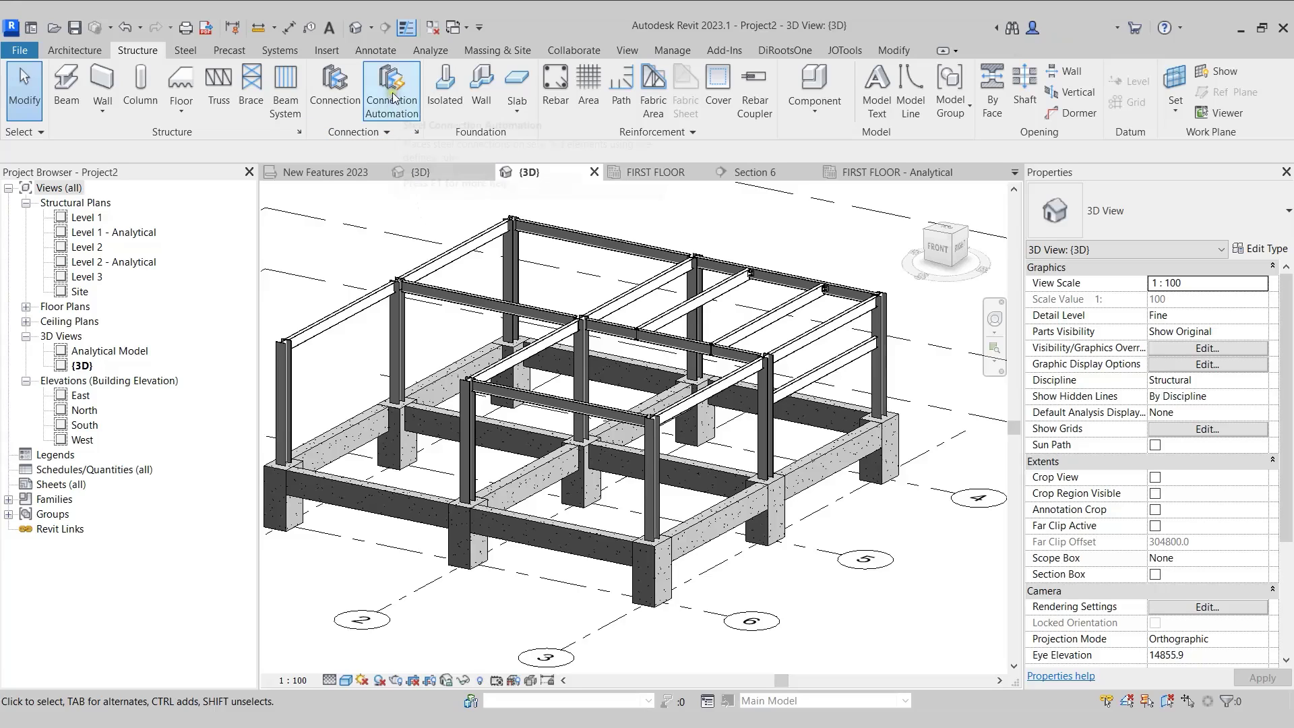
{"action": "left_click", "coordinate": [406, 122]}
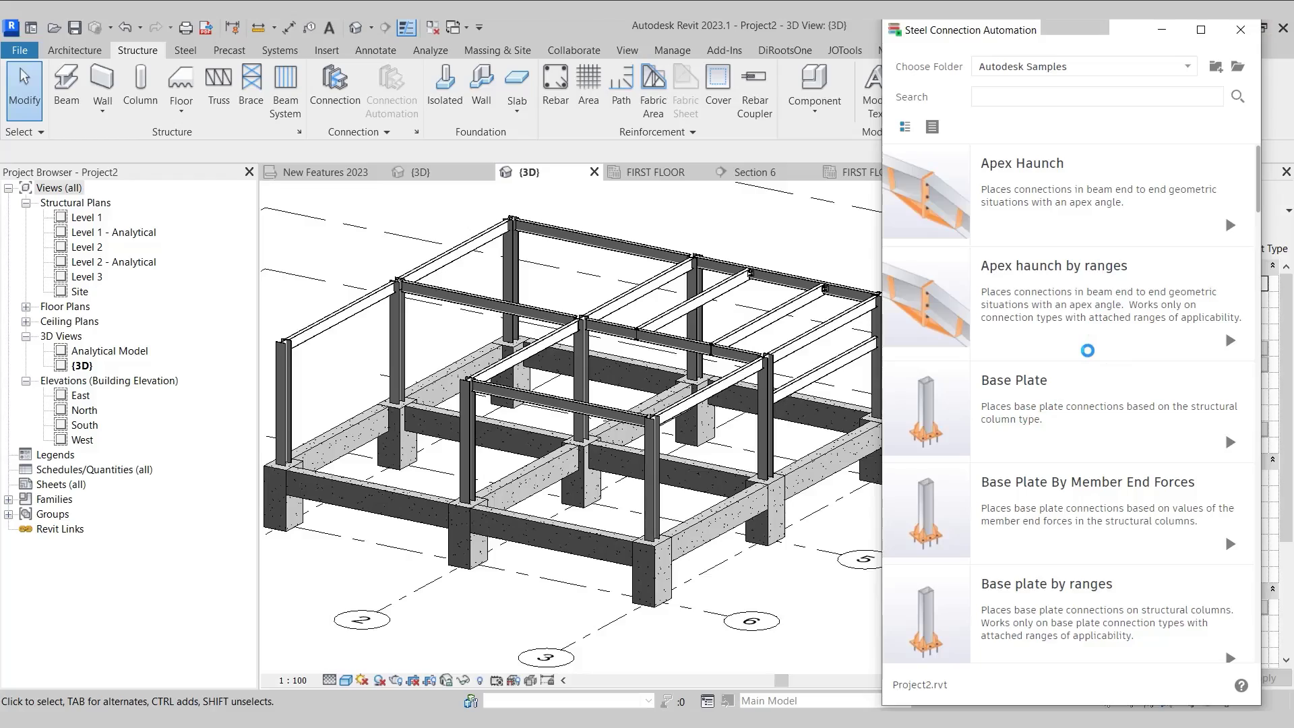
{"action": "scroll", "coordinate": [1087, 349], "scroll_direction": "down", "scroll_amount": 10}
{"action": "scroll", "coordinate": [1089, 443], "scroll_direction": "down", "scroll_amount": 9}
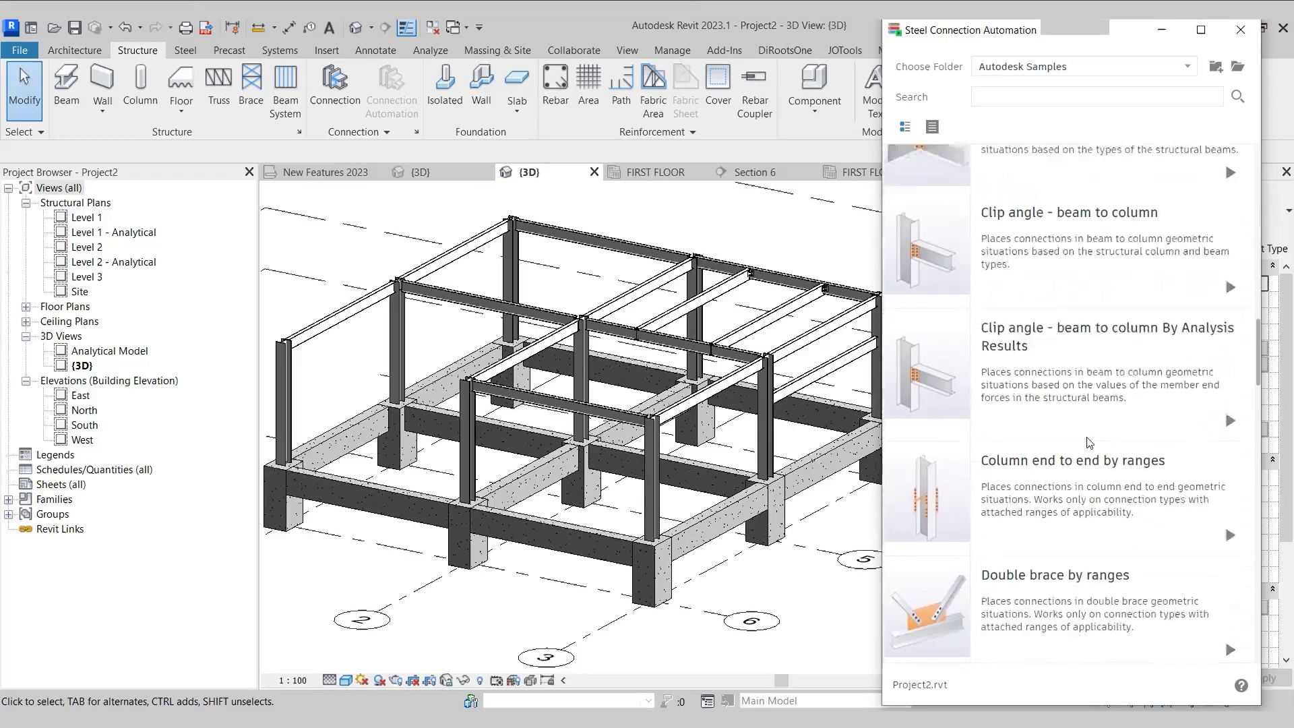
{"action": "scroll", "coordinate": [1090, 443], "scroll_direction": "down", "scroll_amount": 3}
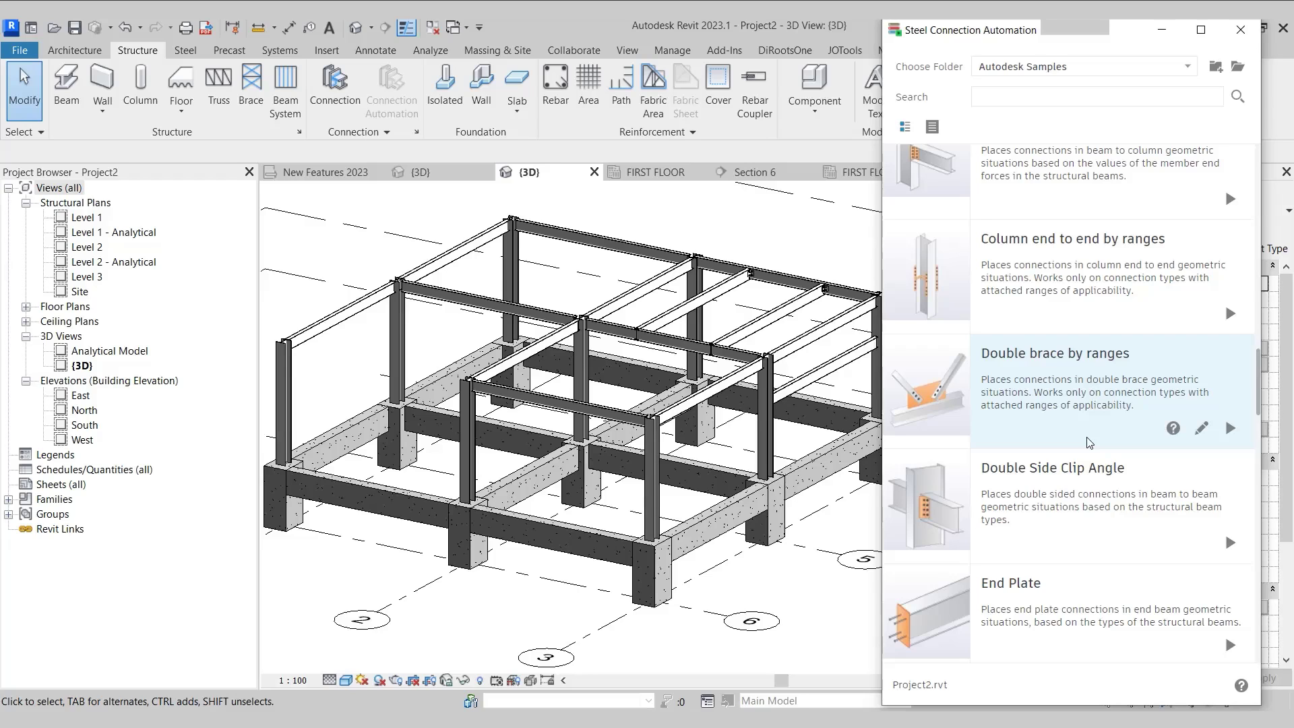
Open the Base Plate script from the Autodesk Samples folder for the steel corner column near grid 4.
{"action": "scroll", "coordinate": [811, 416], "scroll_direction": "down", "scroll_amount": 2}
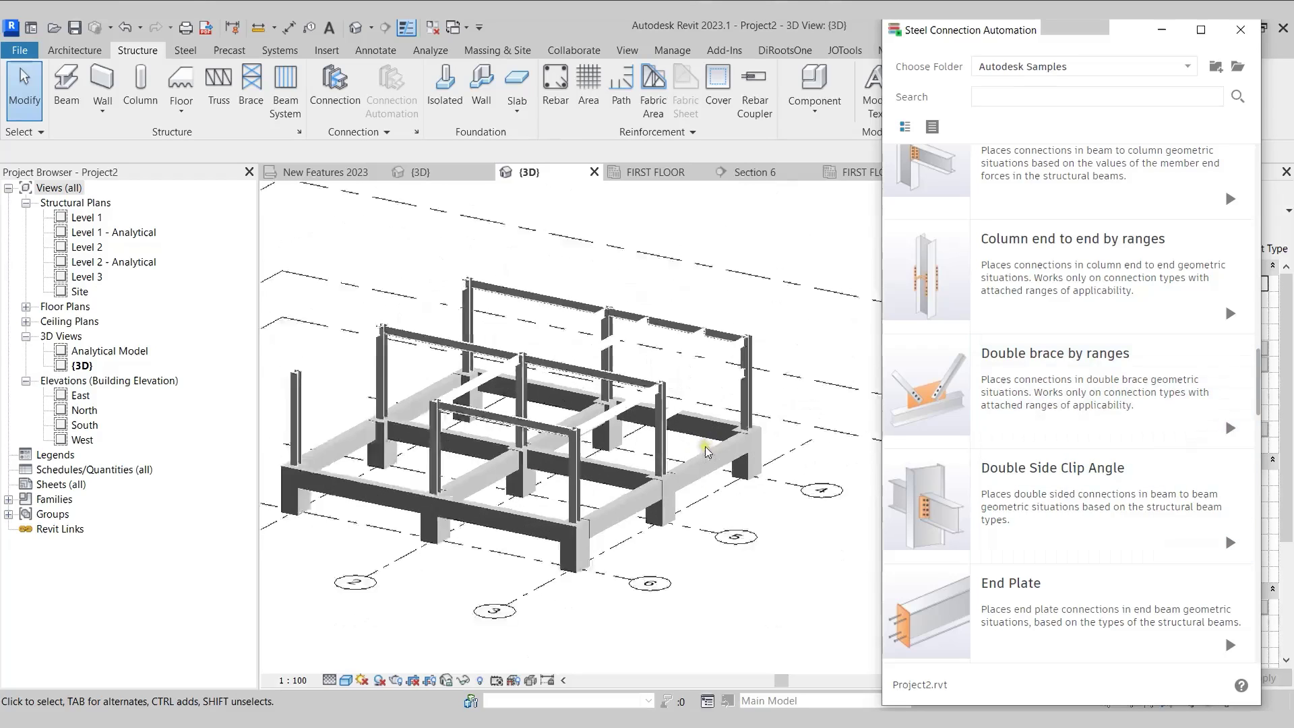
{"action": "scroll", "coordinate": [768, 435], "scroll_direction": "up", "scroll_amount": 5}
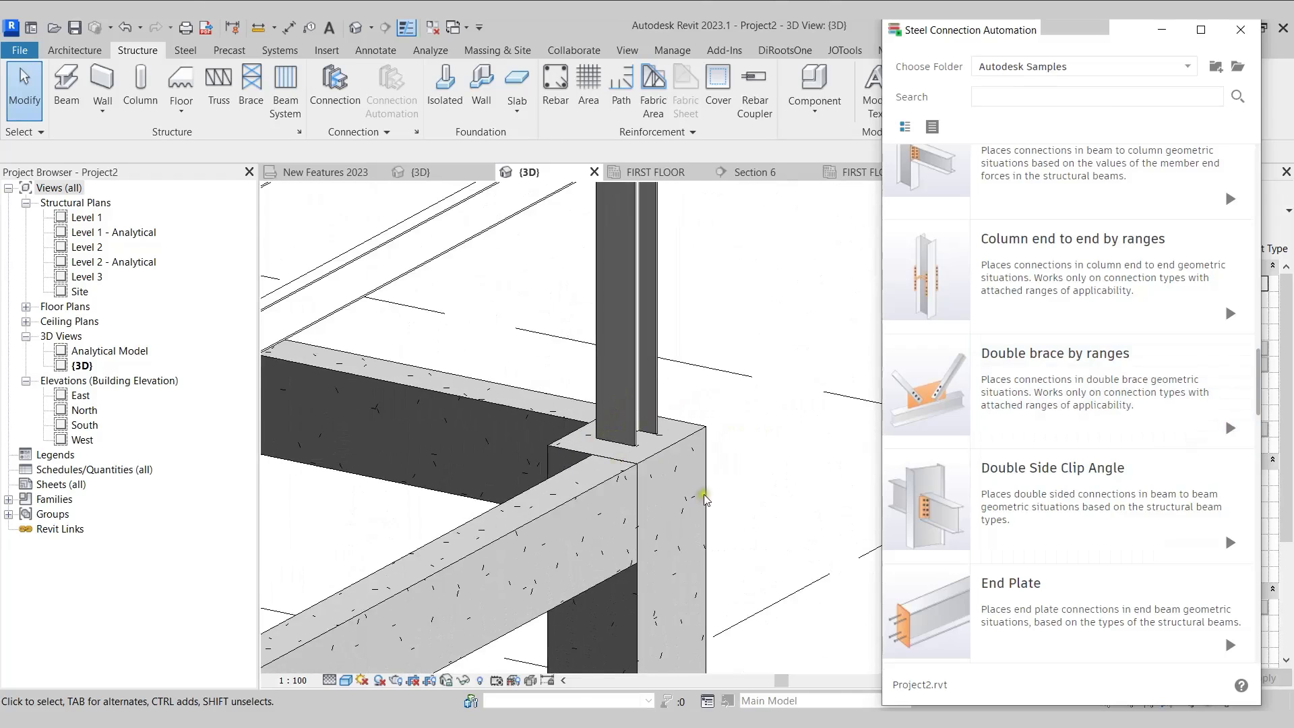
{"action": "scroll", "coordinate": [704, 499], "scroll_direction": "down", "scroll_amount": 1}
{"action": "scroll", "coordinate": [1073, 459], "scroll_direction": "up", "scroll_amount": 10}
{"action": "scroll", "coordinate": [1072, 382], "scroll_direction": "up", "scroll_amount": 10}
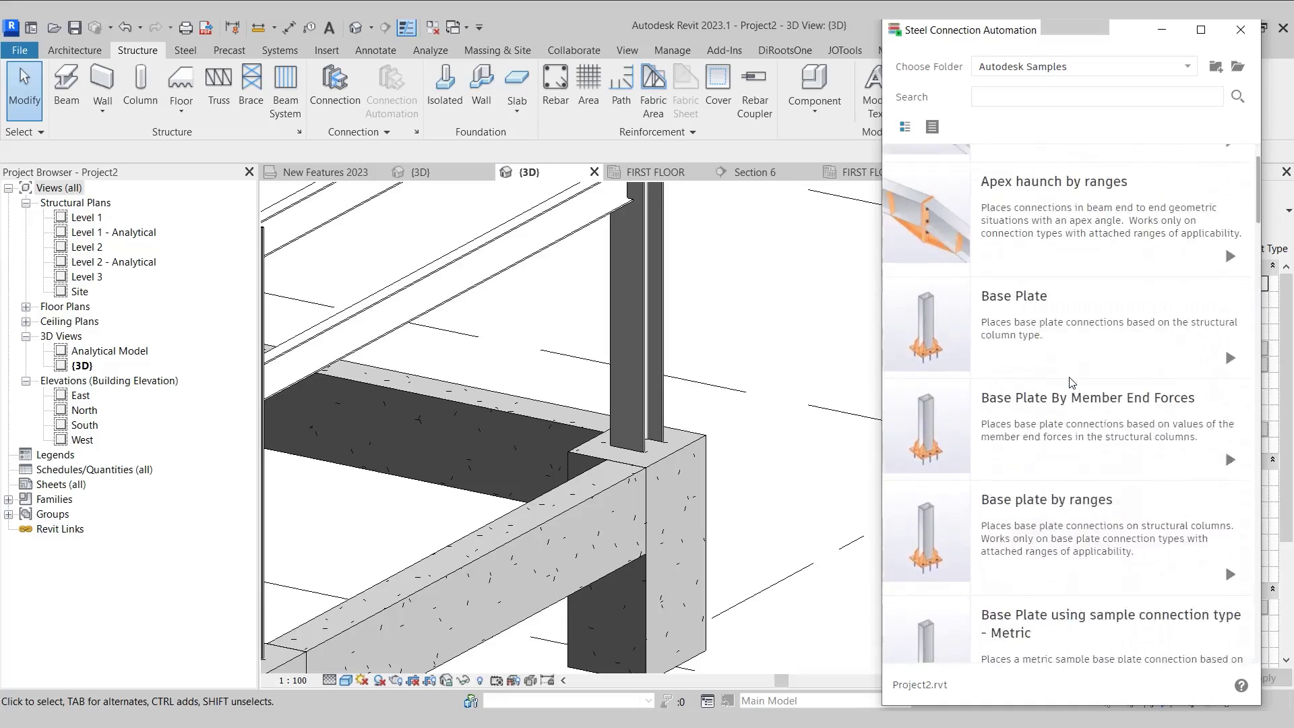
{"action": "scroll", "coordinate": [1072, 382], "scroll_direction": "up", "scroll_amount": 2}
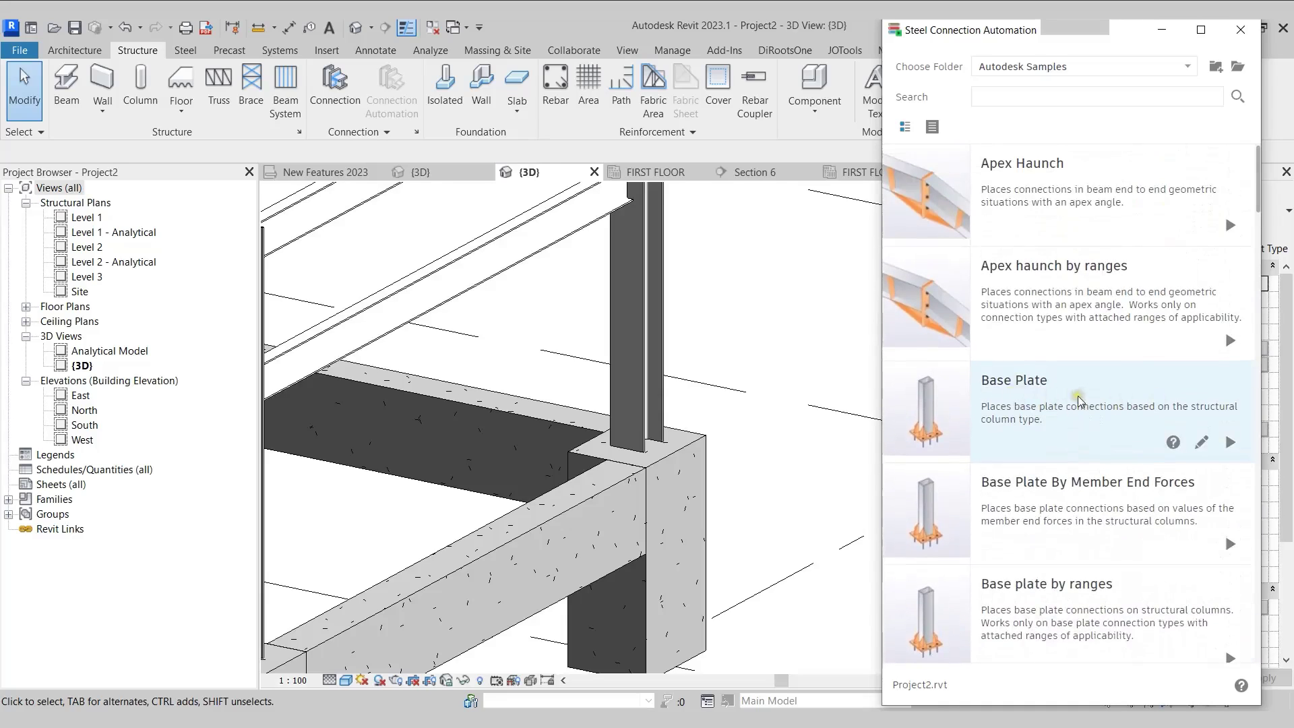
{"action": "left_click", "coordinate": [1231, 442]}
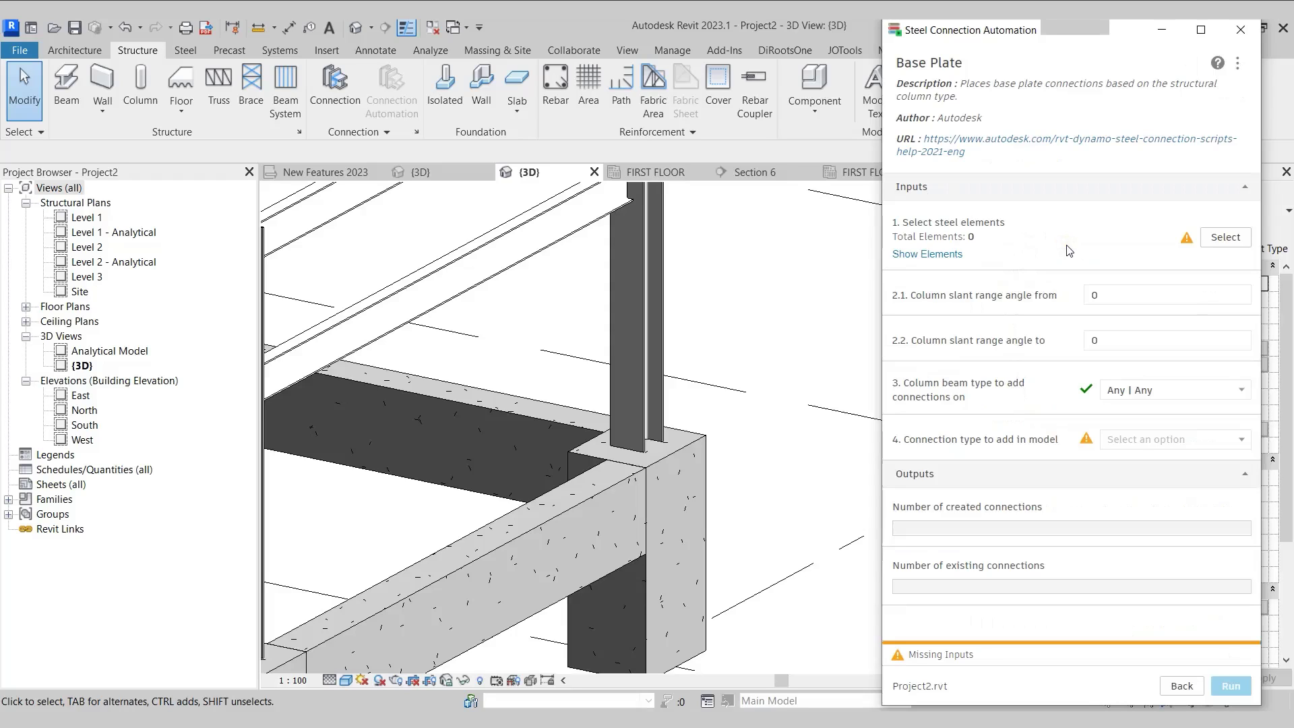
Run the Base Plate script on the steel corner column with connection type Base plate | Base plate.
{"action": "left_click", "coordinate": [1226, 238]}
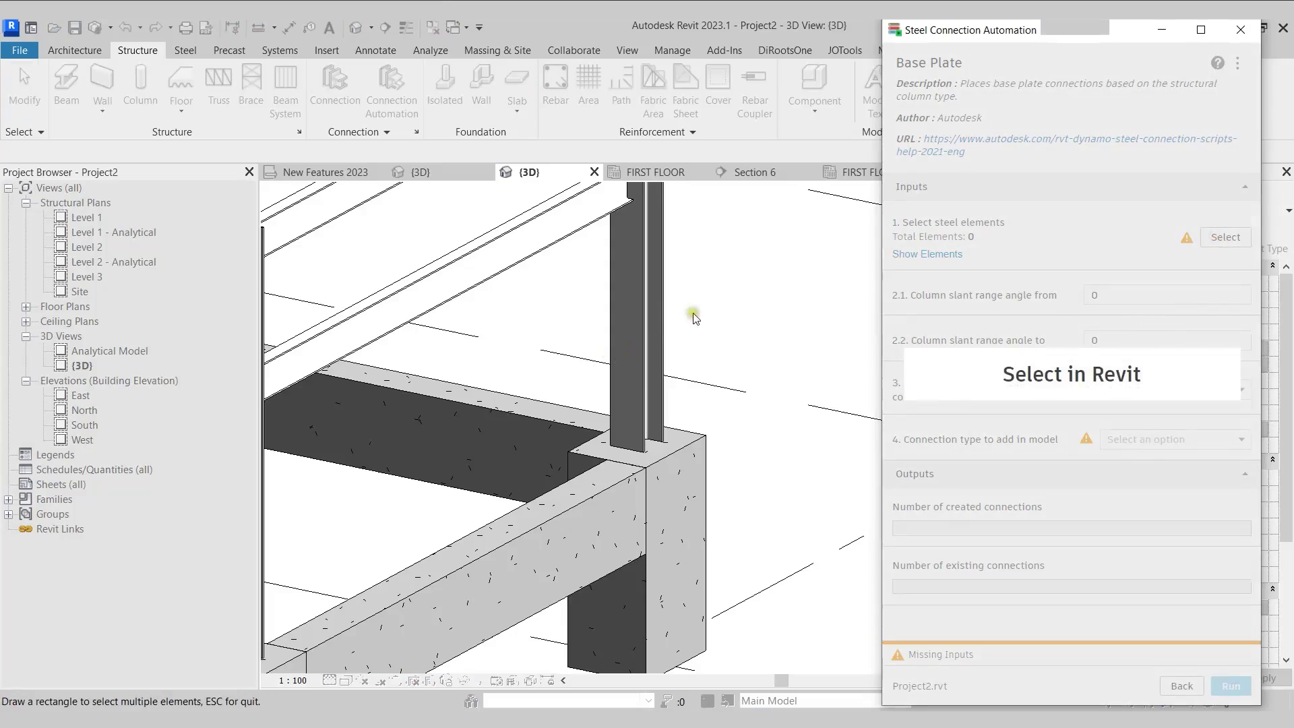
{"action": "left_click", "coordinate": [615, 289]}
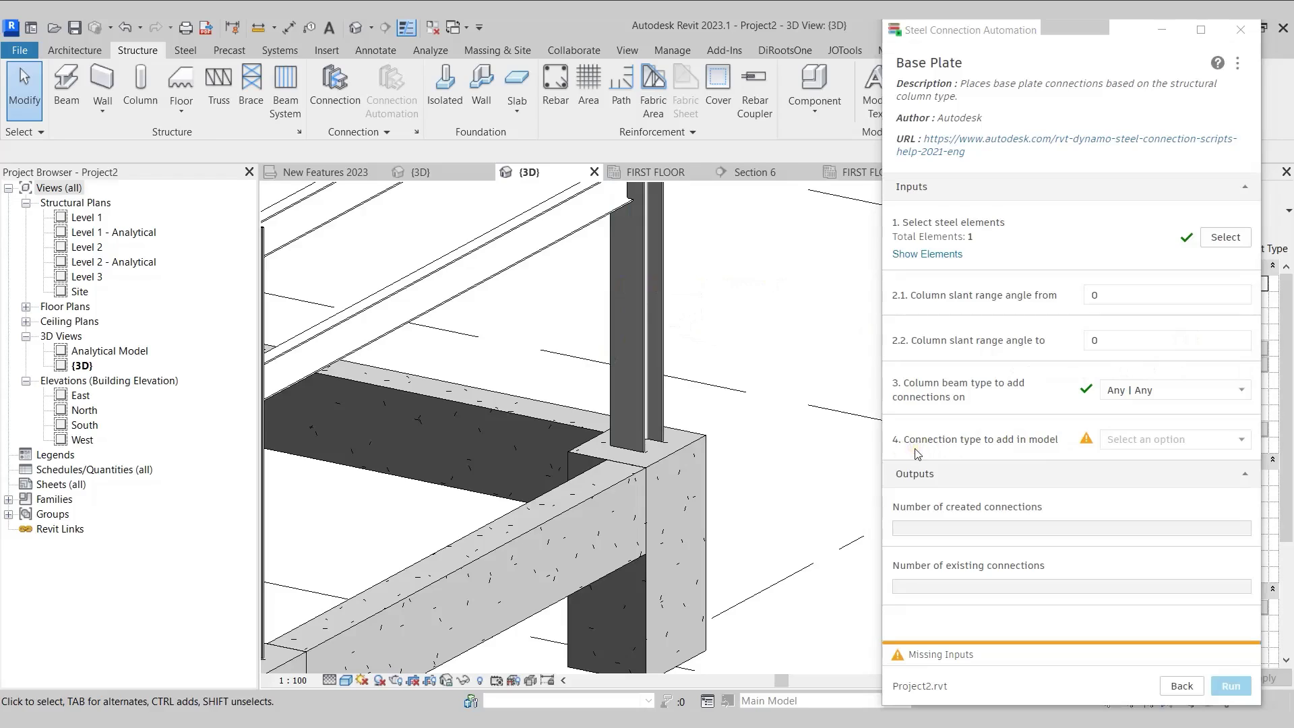
{"action": "left_click", "coordinate": [1200, 439]}
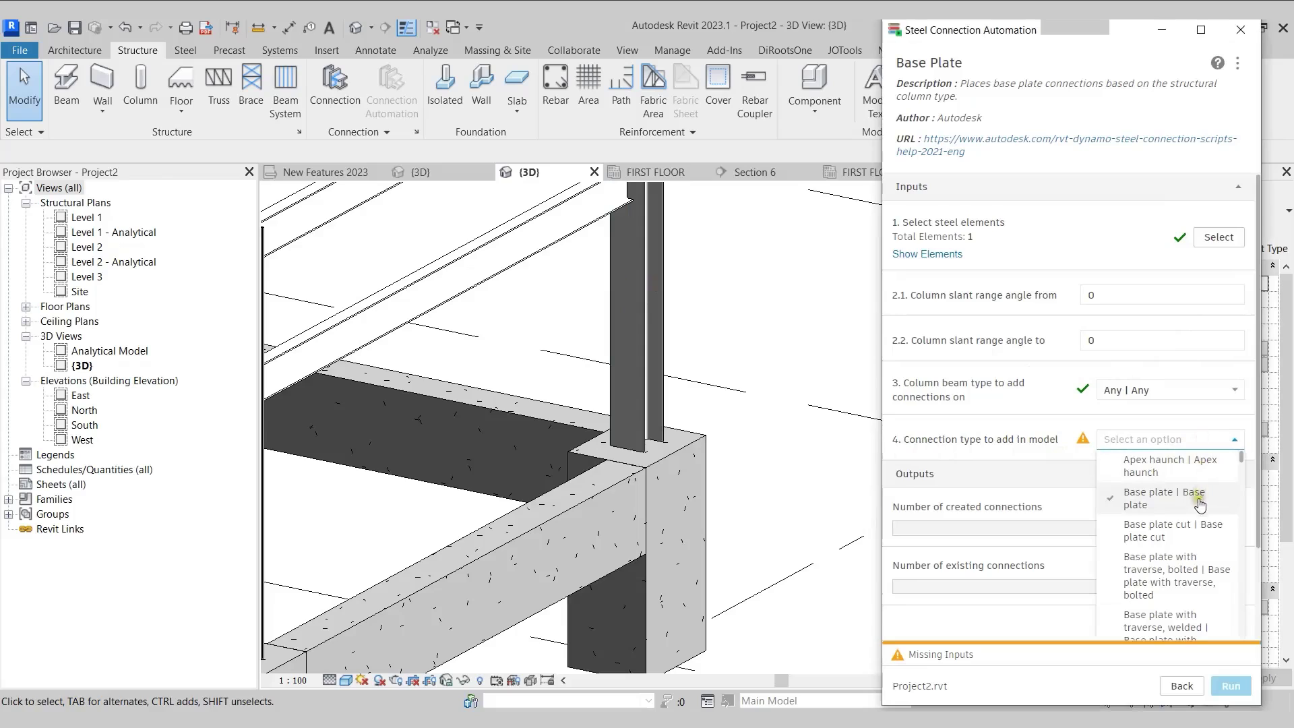
{"action": "left_click", "coordinate": [1173, 499]}
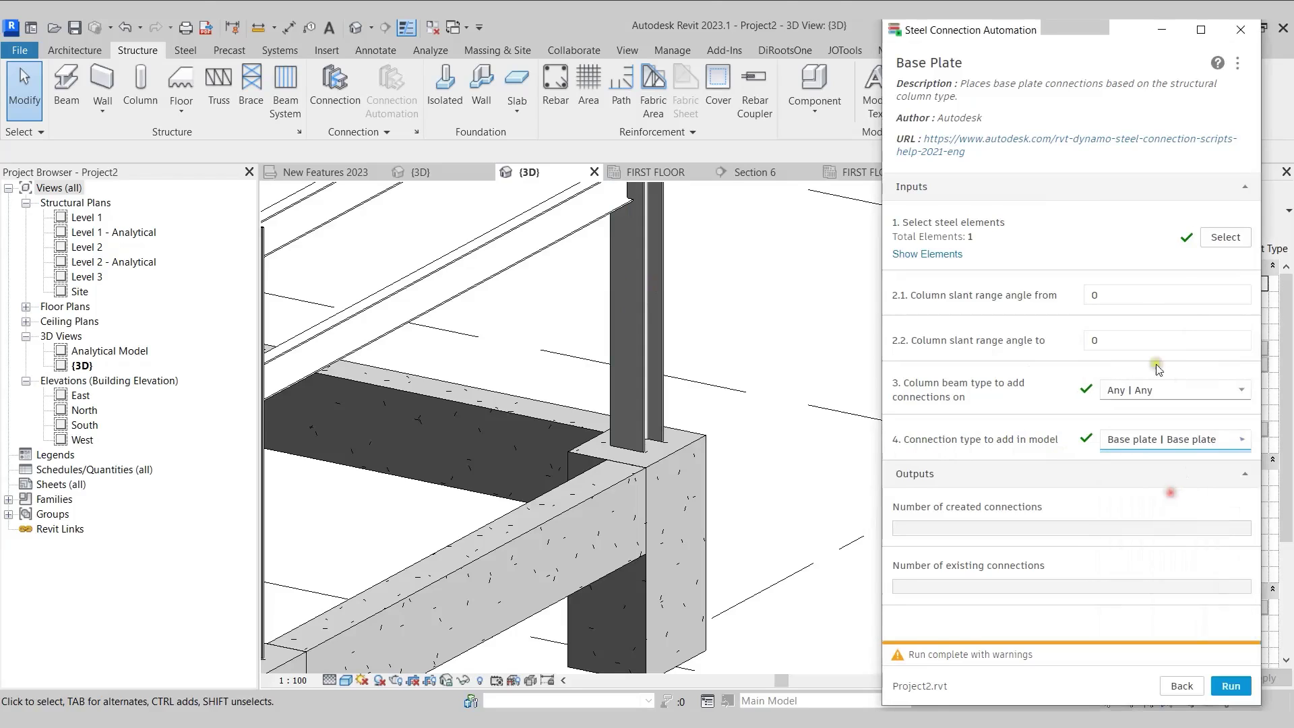
{"action": "left_click", "coordinate": [1233, 685]}
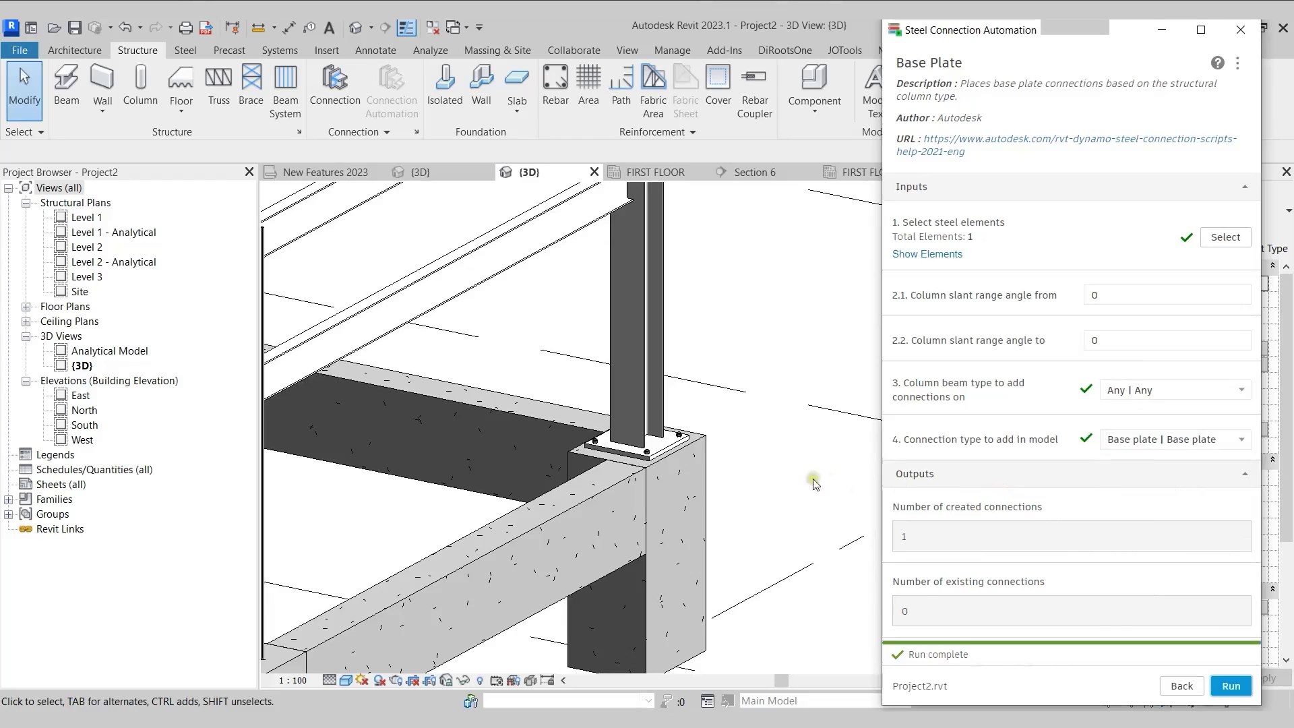
{"action": "scroll", "coordinate": [641, 462], "scroll_direction": "up", "scroll_amount": 5}
{"action": "scroll", "coordinate": [640, 462], "scroll_direction": "up", "scroll_amount": 2}
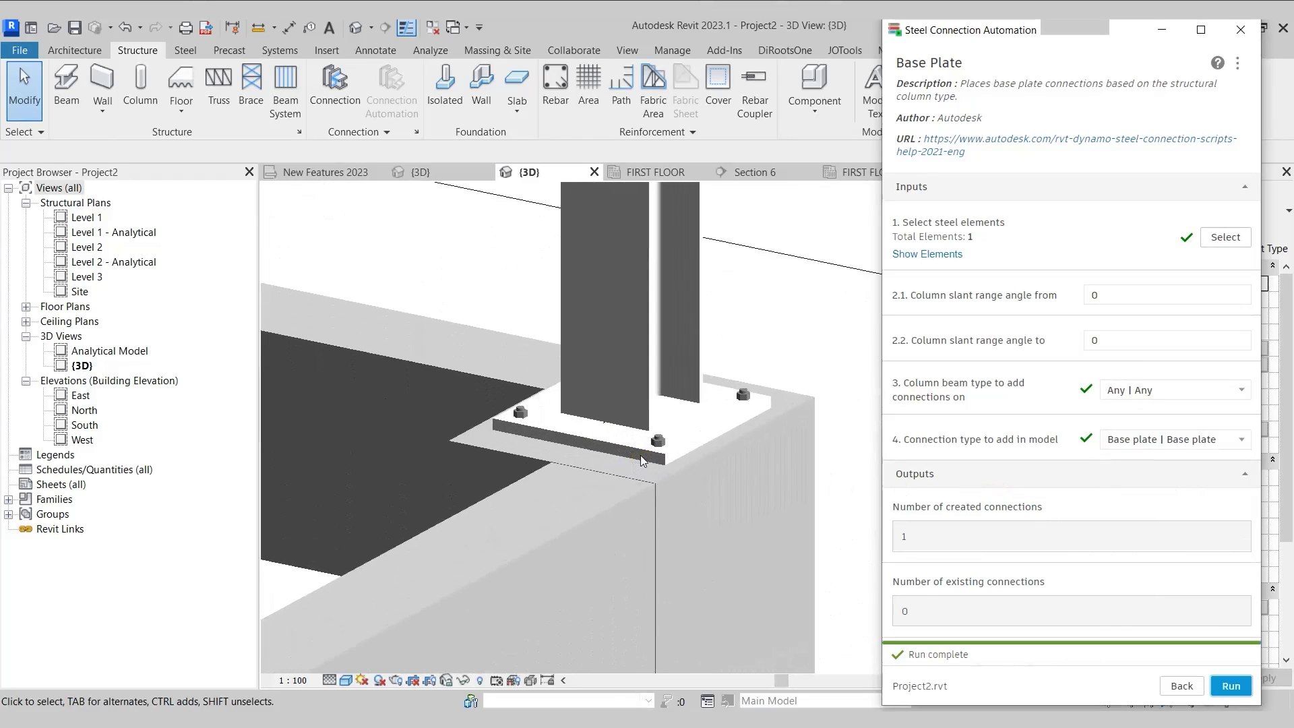
{"action": "scroll", "coordinate": [618, 450], "scroll_direction": "down", "scroll_amount": 7}
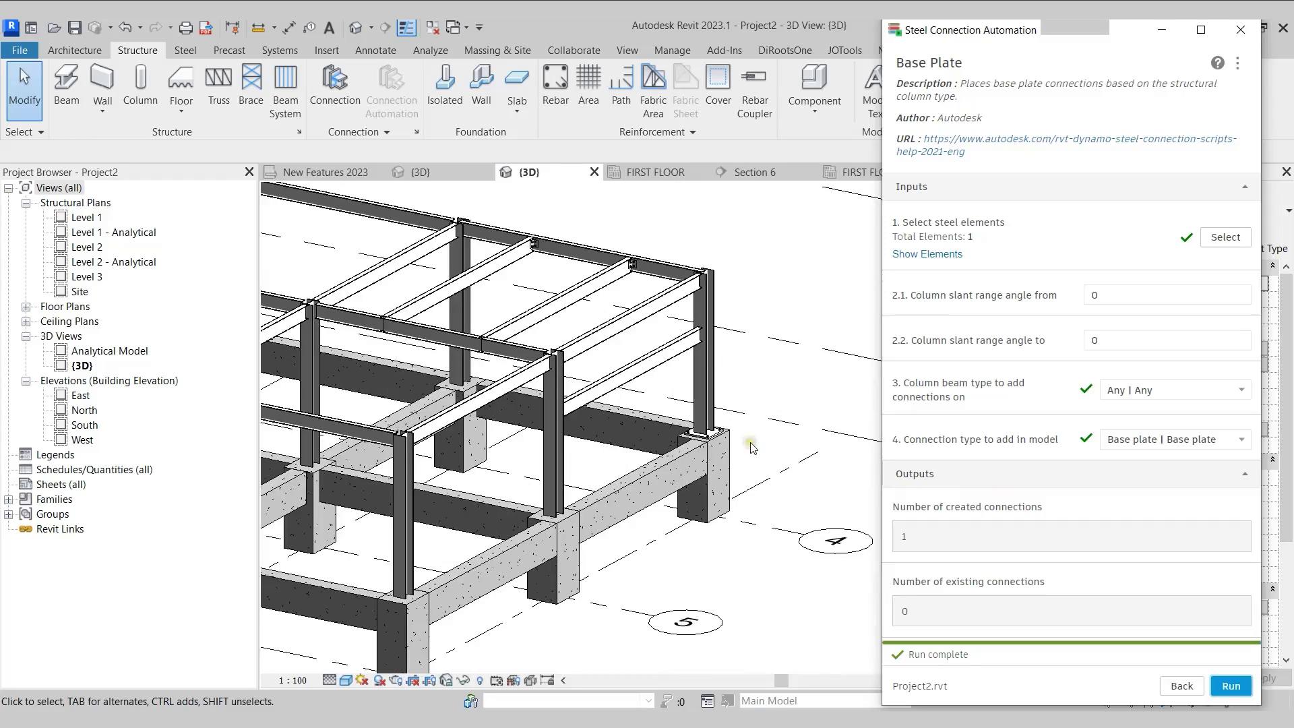
{"action": "left_click", "coordinate": [753, 449]}
{"action": "left_click", "coordinate": [780, 391]}
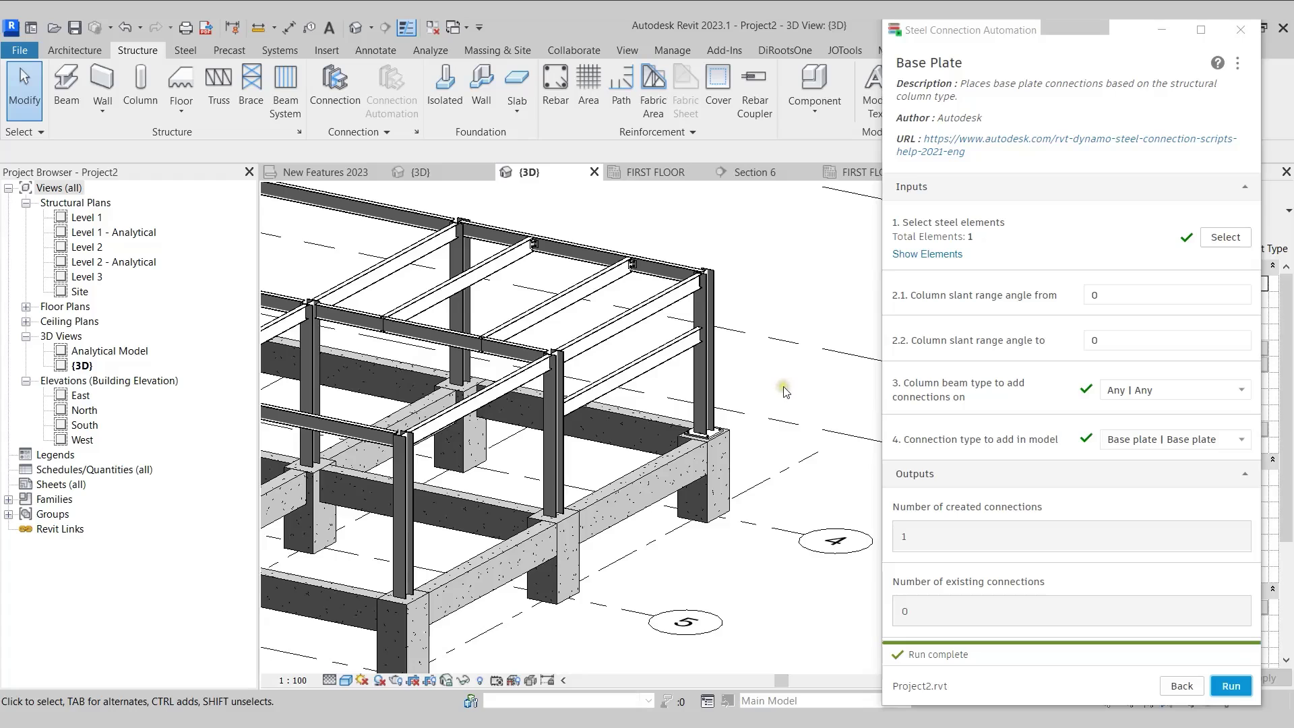
Return to the script library and open Clip angle - beam to column for the lower beam's joint with the corner column.
{"action": "scroll", "coordinate": [735, 357], "scroll_direction": "up", "scroll_amount": 8}
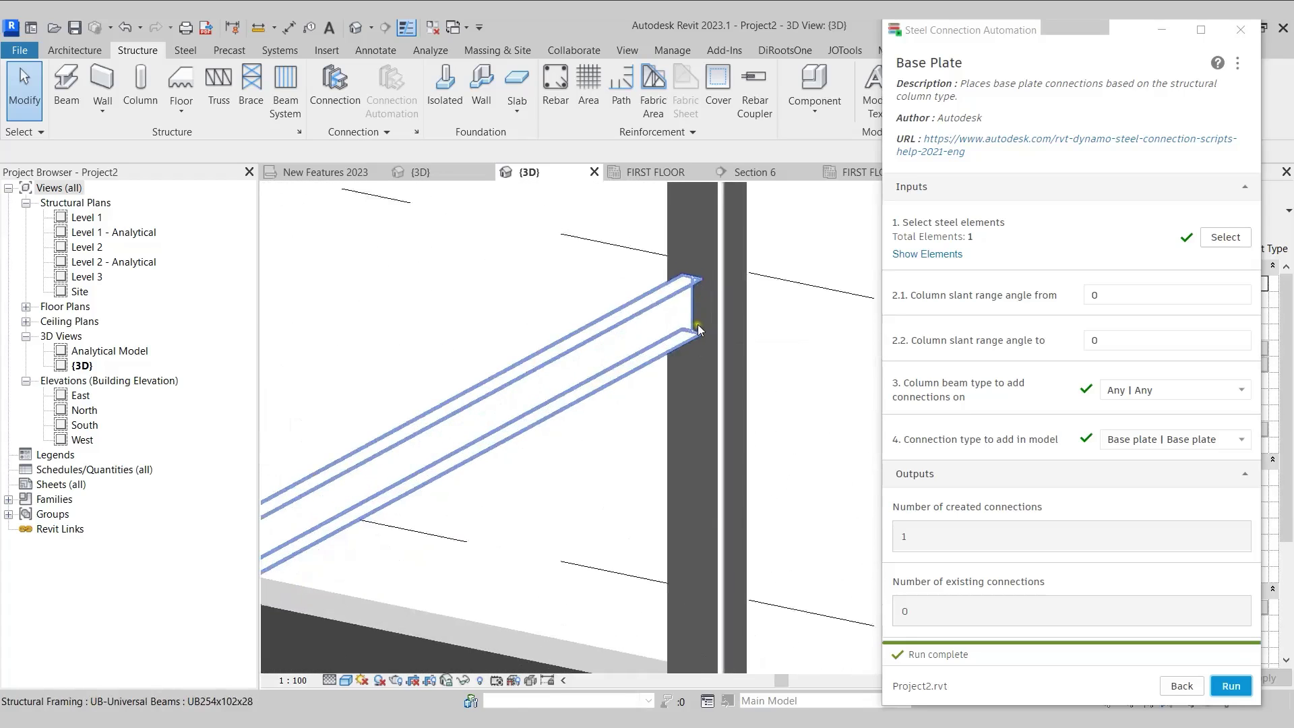
{"action": "scroll", "coordinate": [698, 330], "scroll_direction": "up", "scroll_amount": 3}
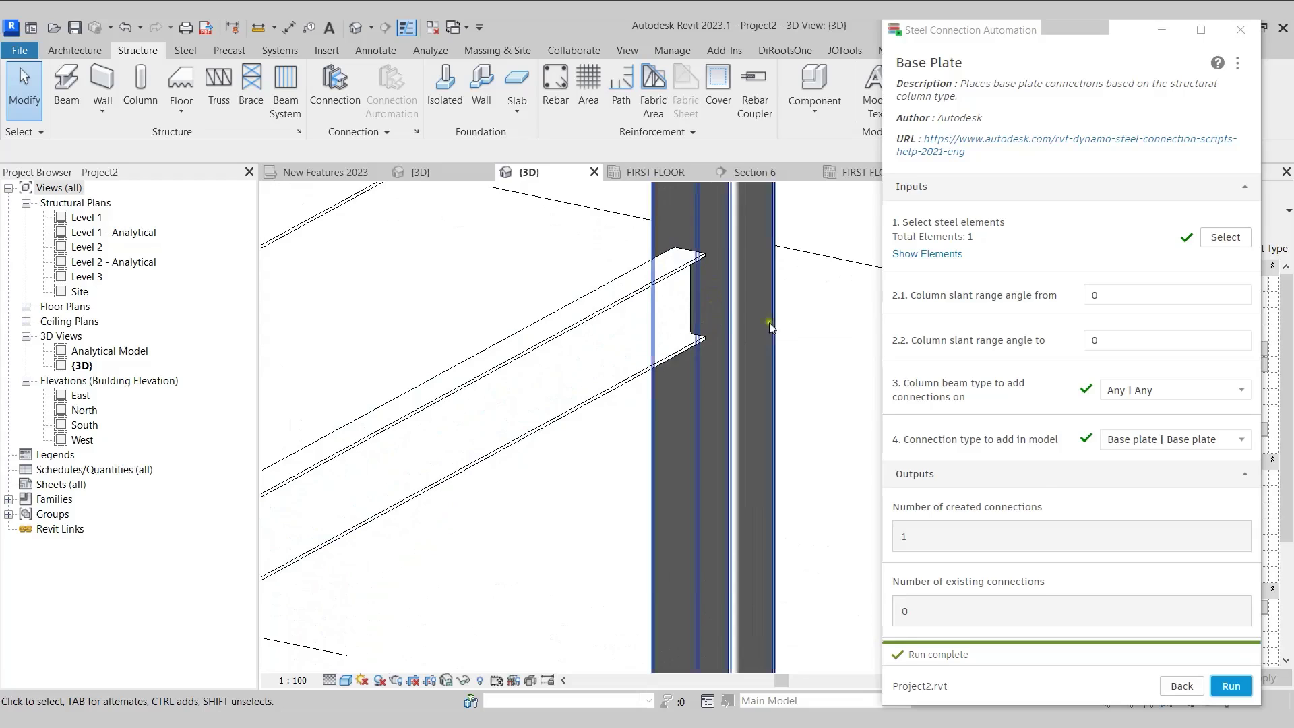
{"action": "left_click", "coordinate": [1181, 686]}
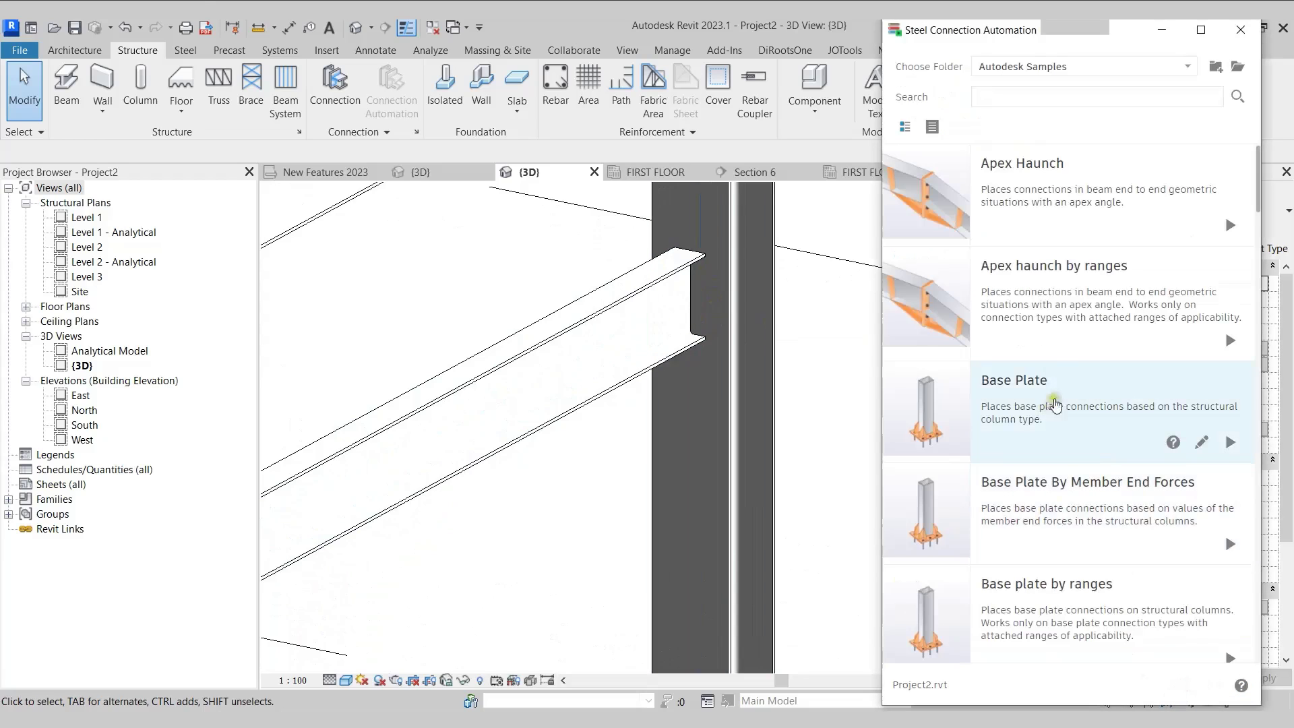
{"action": "scroll", "coordinate": [1065, 418], "scroll_direction": "down", "scroll_amount": 6}
{"action": "scroll", "coordinate": [1096, 451], "scroll_direction": "down", "scroll_amount": 8}
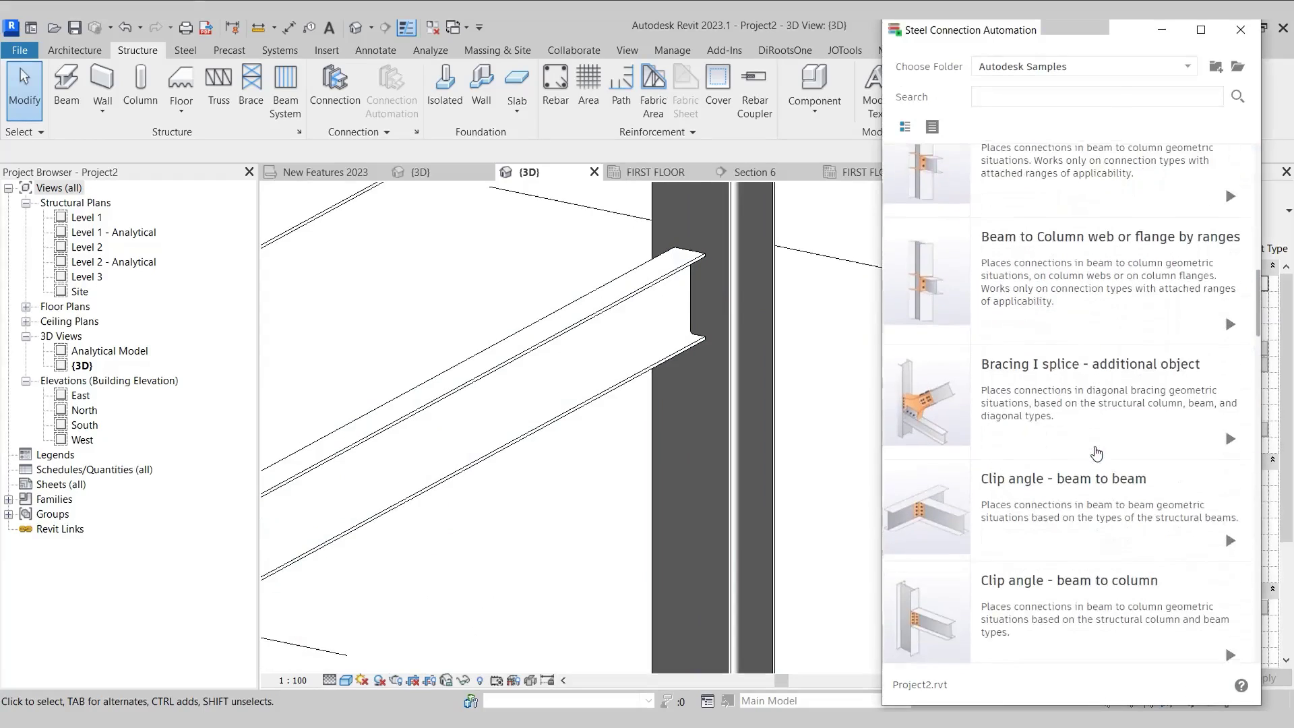
{"action": "scroll", "coordinate": [1097, 453], "scroll_direction": "down", "scroll_amount": 4}
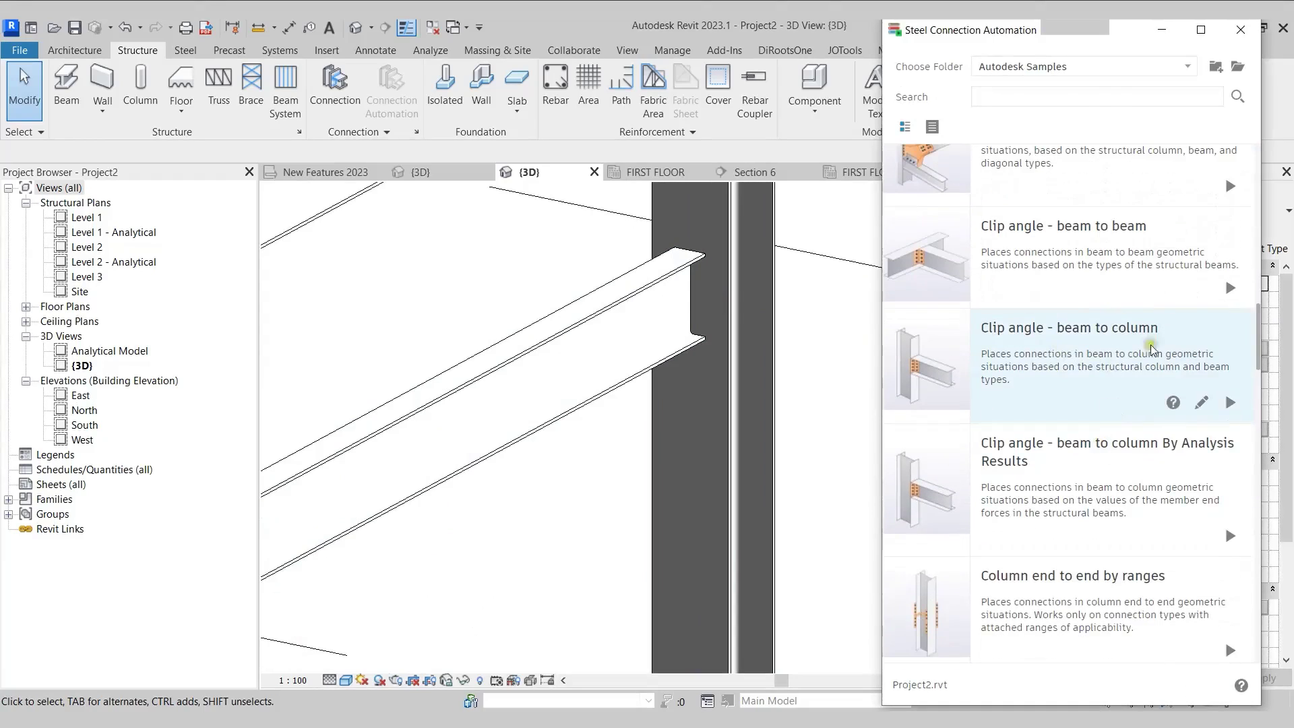
{"action": "left_click", "coordinate": [1231, 403]}
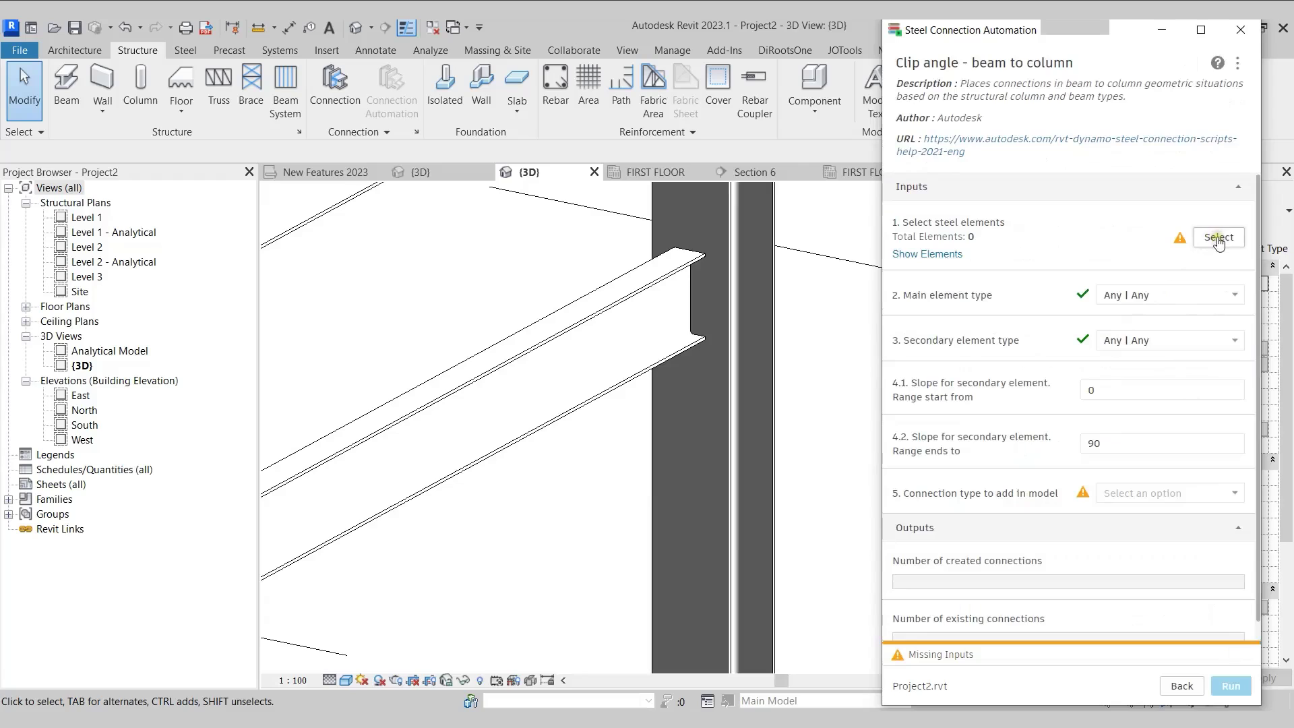
Run the clip angle script on the lower beam and corner column with connection type Clip angle | Clip angle.
{"action": "left_click", "coordinate": [1218, 238]}
{"action": "left_click_drag", "start_coordinate": [813, 450], "coordinate": [601, 353]}
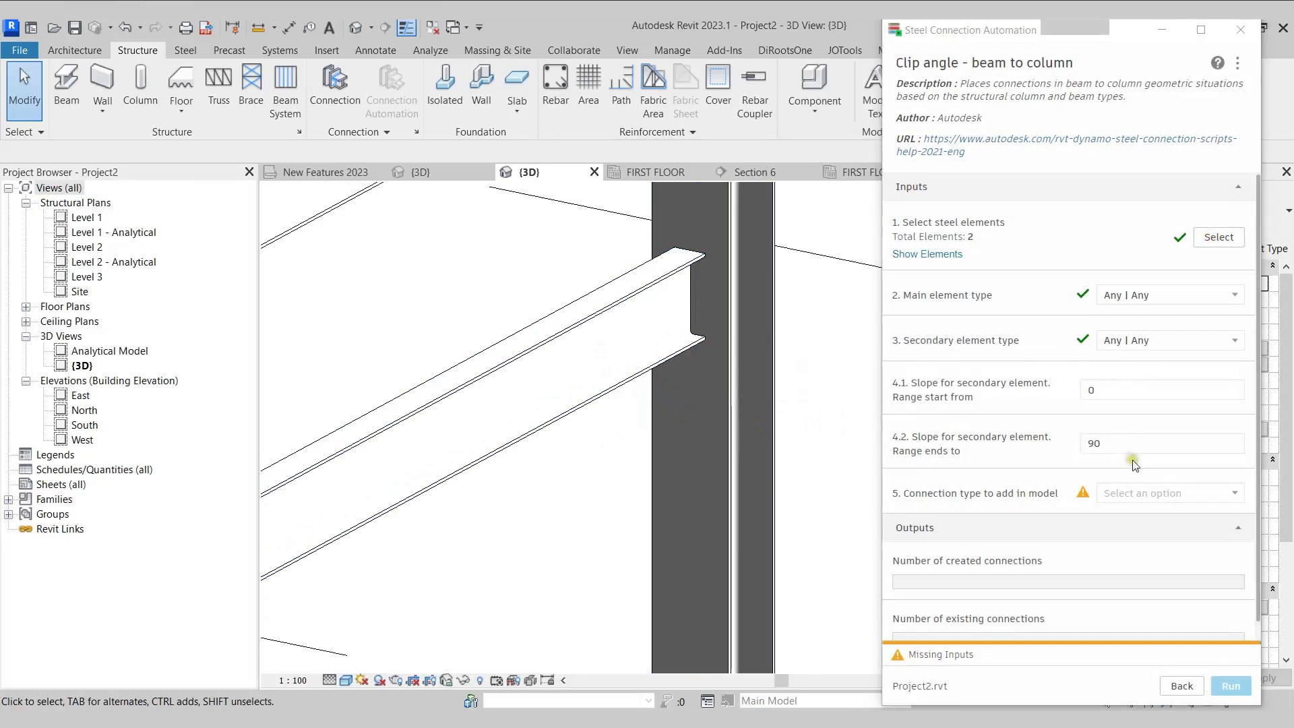
{"action": "left_click", "coordinate": [1152, 496]}
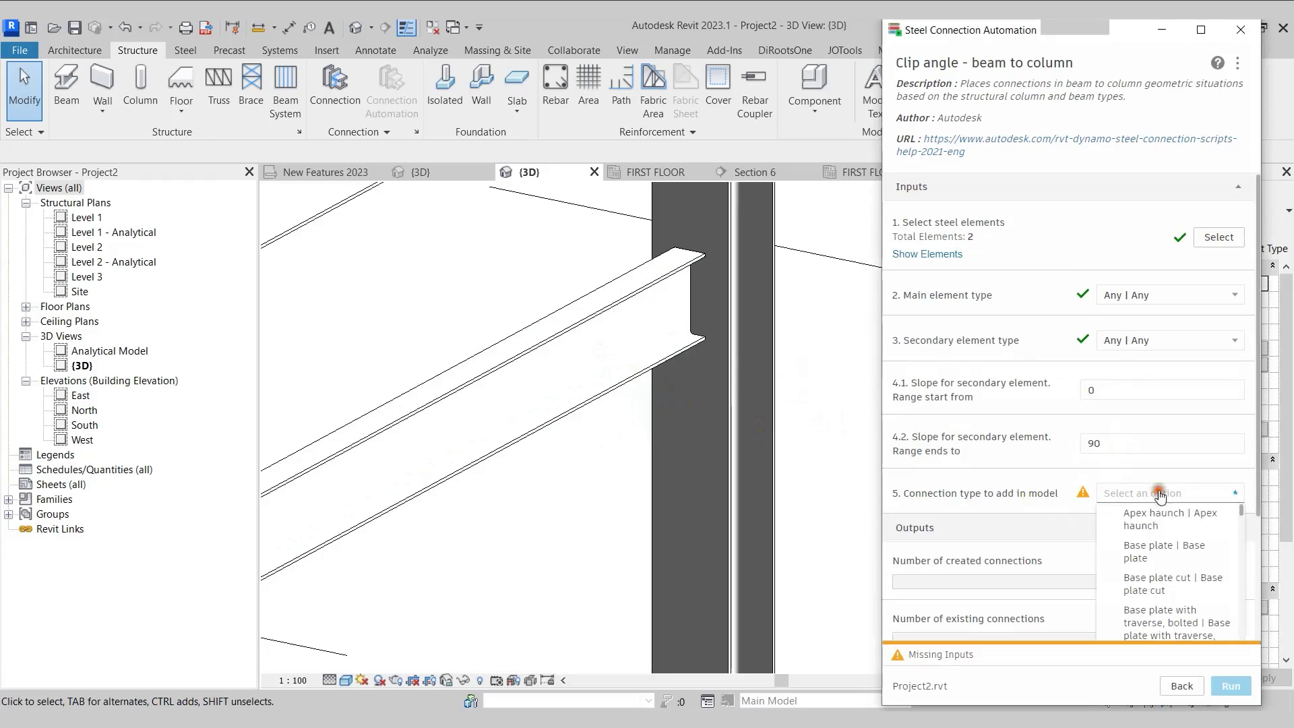
{"action": "scroll", "coordinate": [1206, 572], "scroll_direction": "down", "scroll_amount": 1}
{"action": "scroll", "coordinate": [1206, 573], "scroll_direction": "down", "scroll_amount": 4}
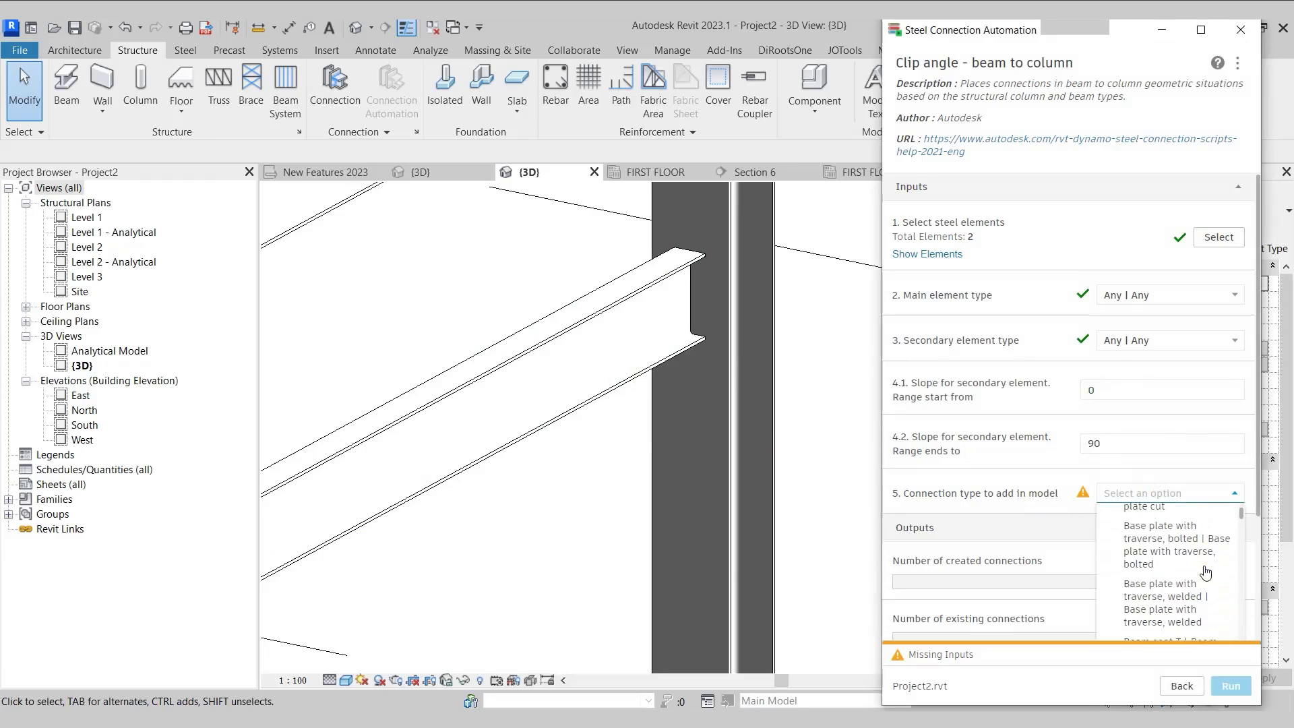
{"action": "scroll", "coordinate": [1206, 572], "scroll_direction": "down", "scroll_amount": 5}
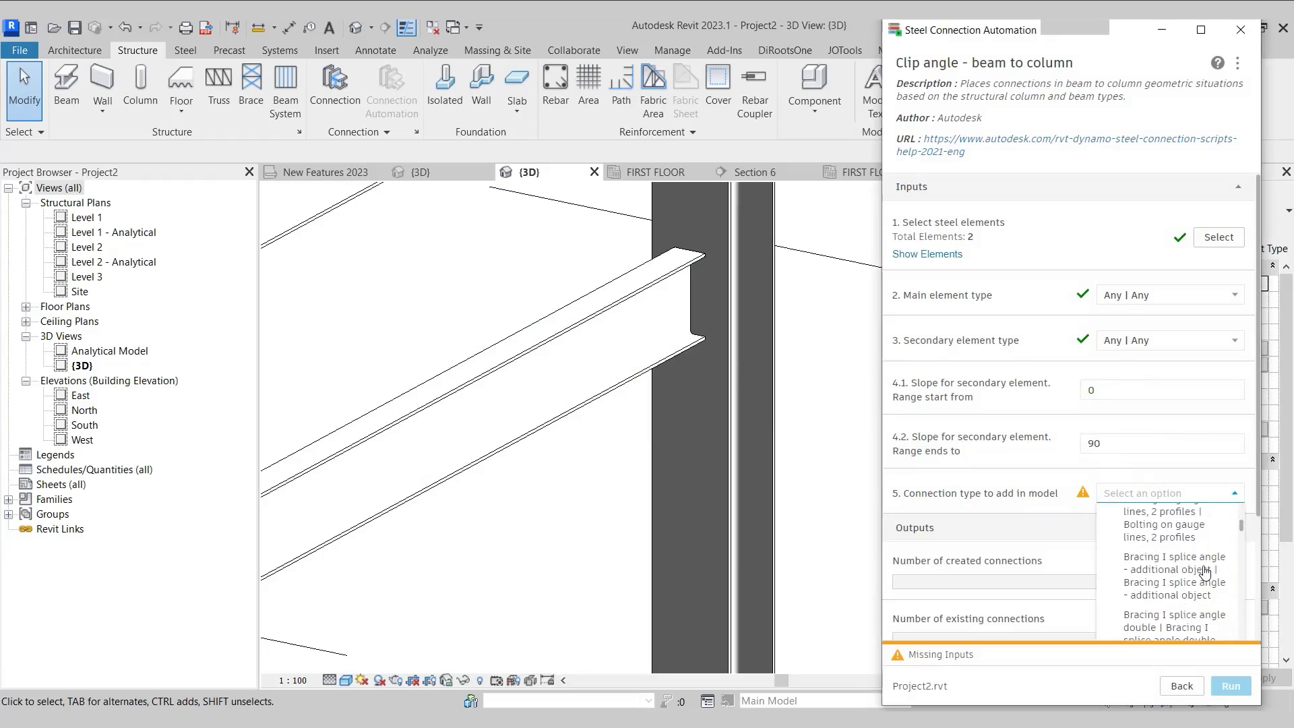
{"action": "scroll", "coordinate": [1206, 572], "scroll_direction": "down", "scroll_amount": 4}
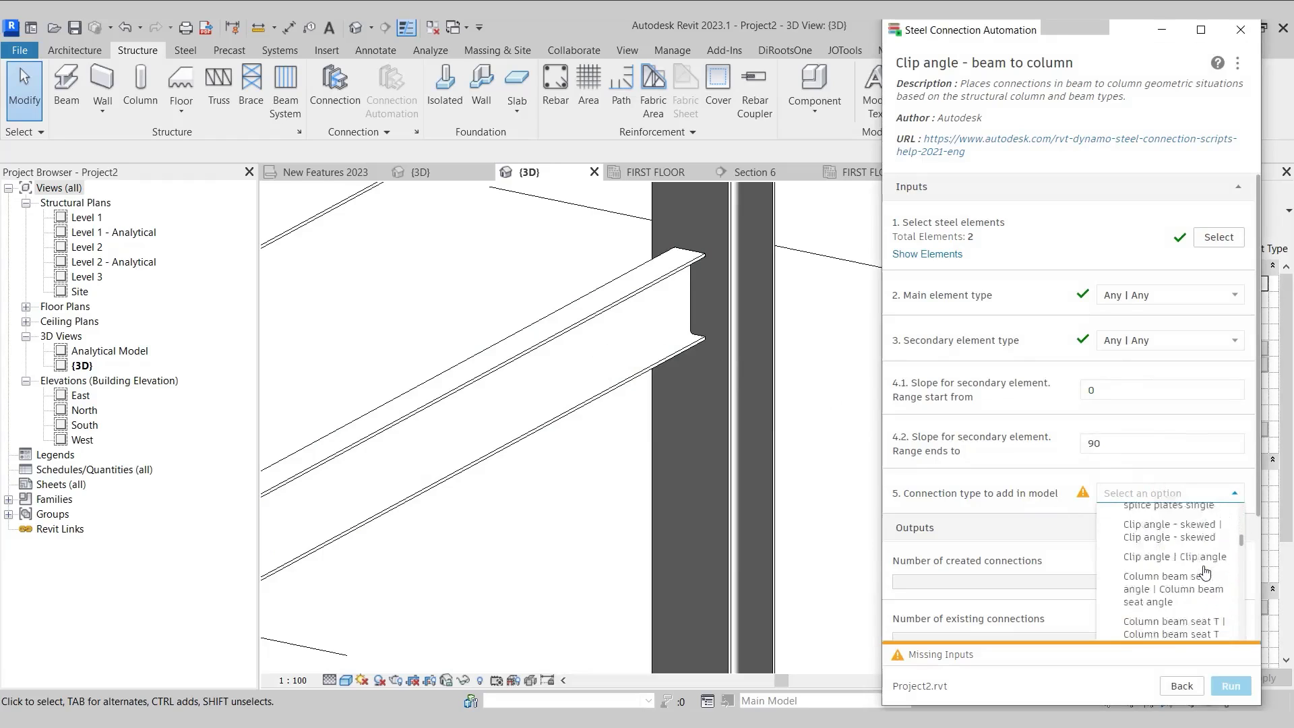
{"action": "scroll", "coordinate": [1200, 570], "scroll_direction": "up", "scroll_amount": 2}
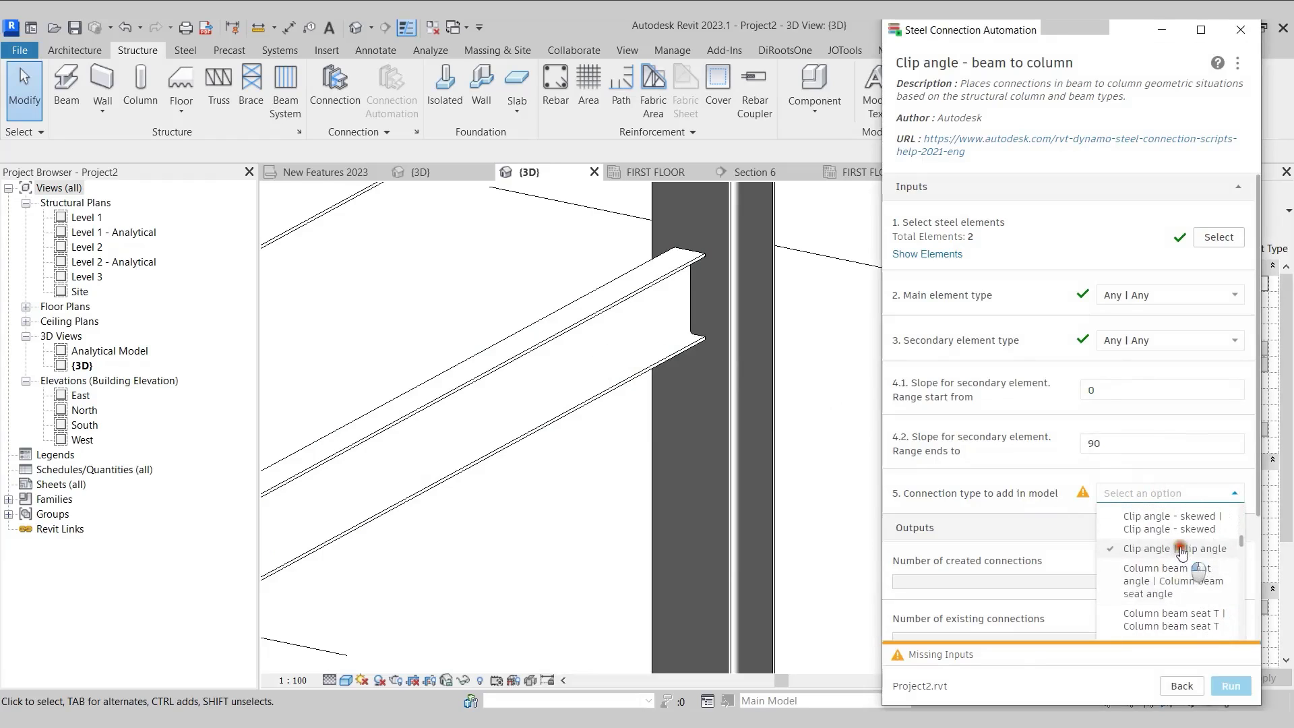
{"action": "left_click", "coordinate": [1176, 550]}
{"action": "left_click", "coordinate": [1228, 683]}
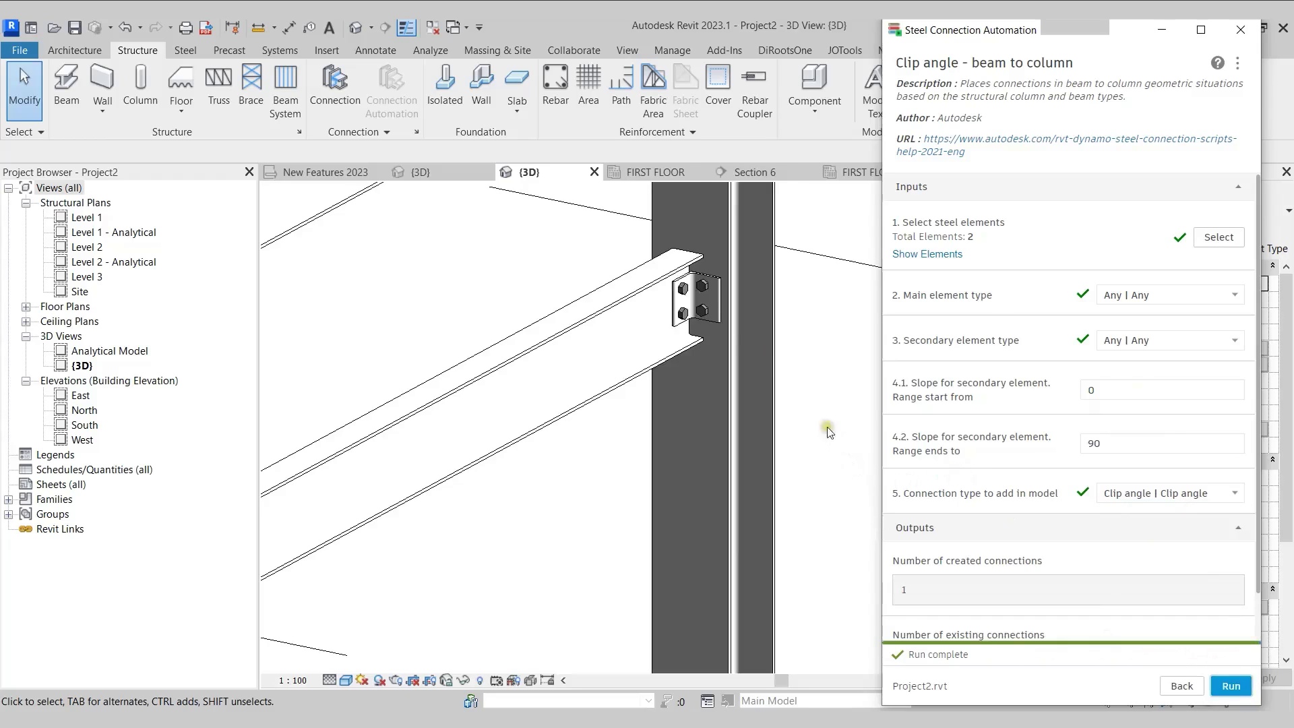
Check the clip angle within the overall steel frame and close Steel Connection Automation.
{"action": "middle_click_drag", "start_coordinate": [705, 316], "coordinate": [706, 354], "text": "shift"}
{"action": "scroll", "coordinate": [706, 355], "scroll_direction": "down", "scroll_amount": 8}
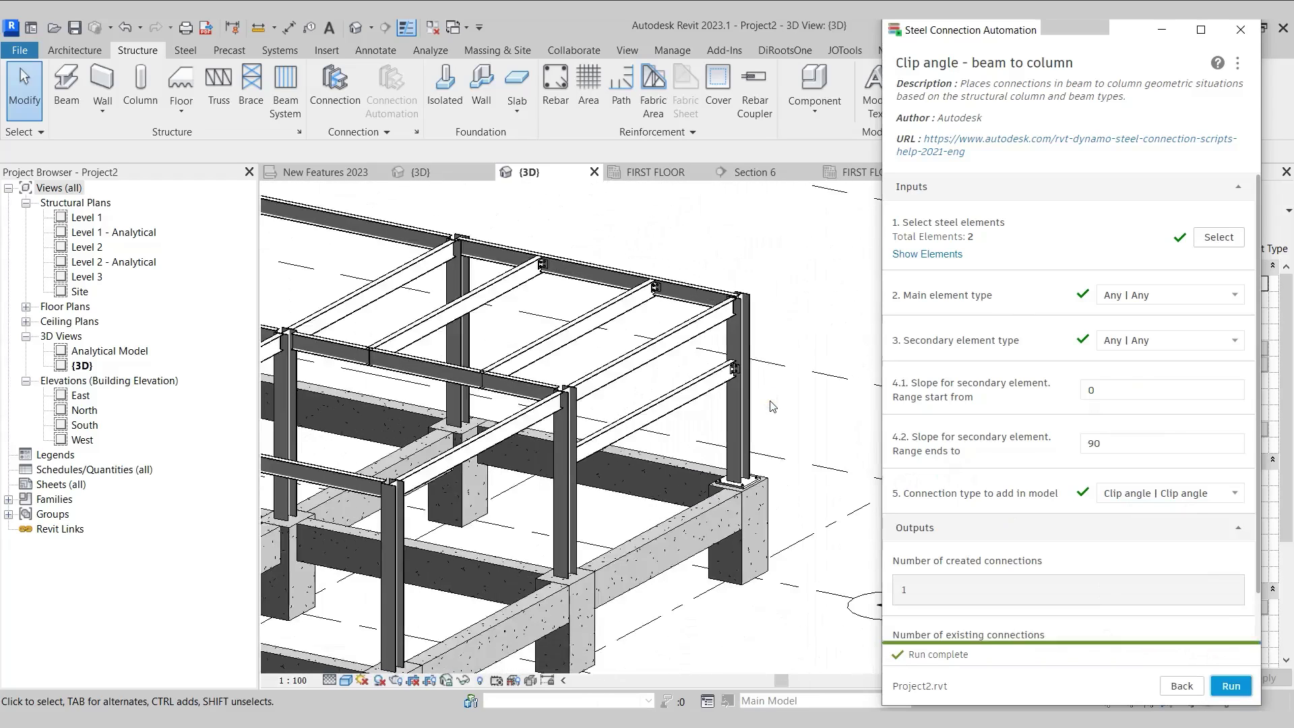
{"action": "middle_click_drag", "start_coordinate": [805, 428], "coordinate": [837, 432]}
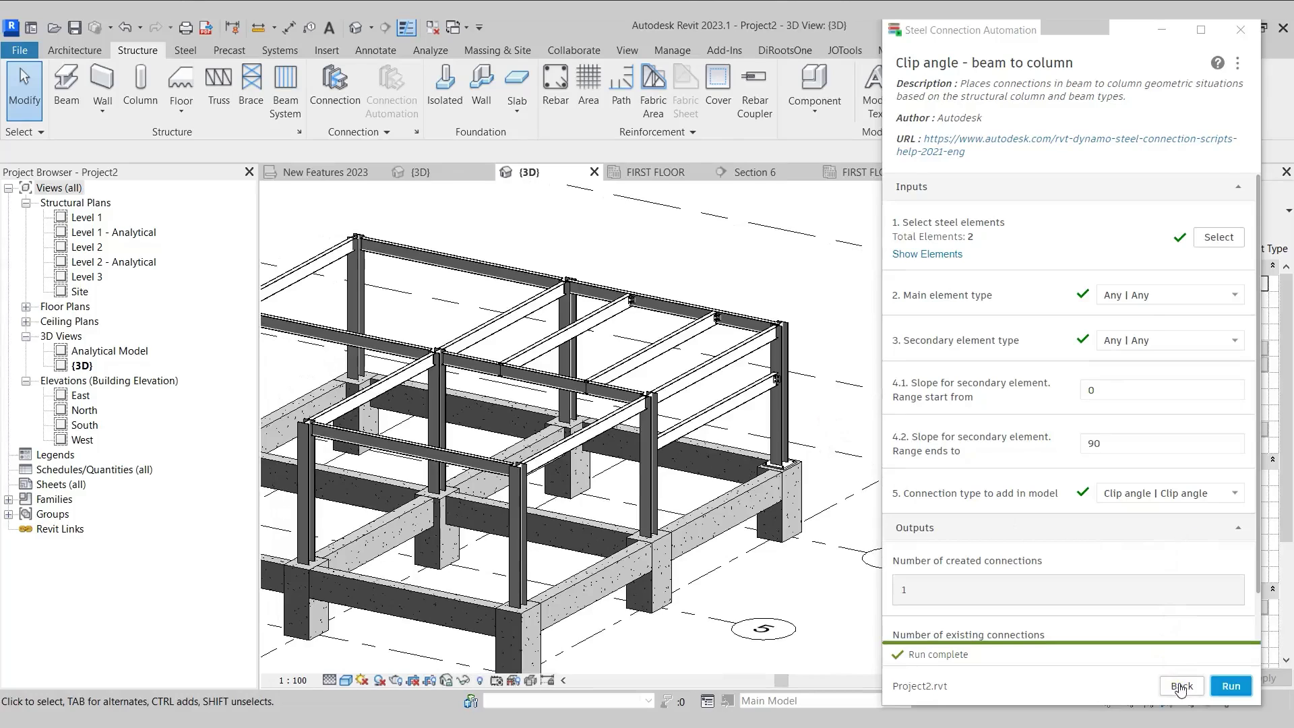
{"action": "left_click", "coordinate": [1240, 30]}
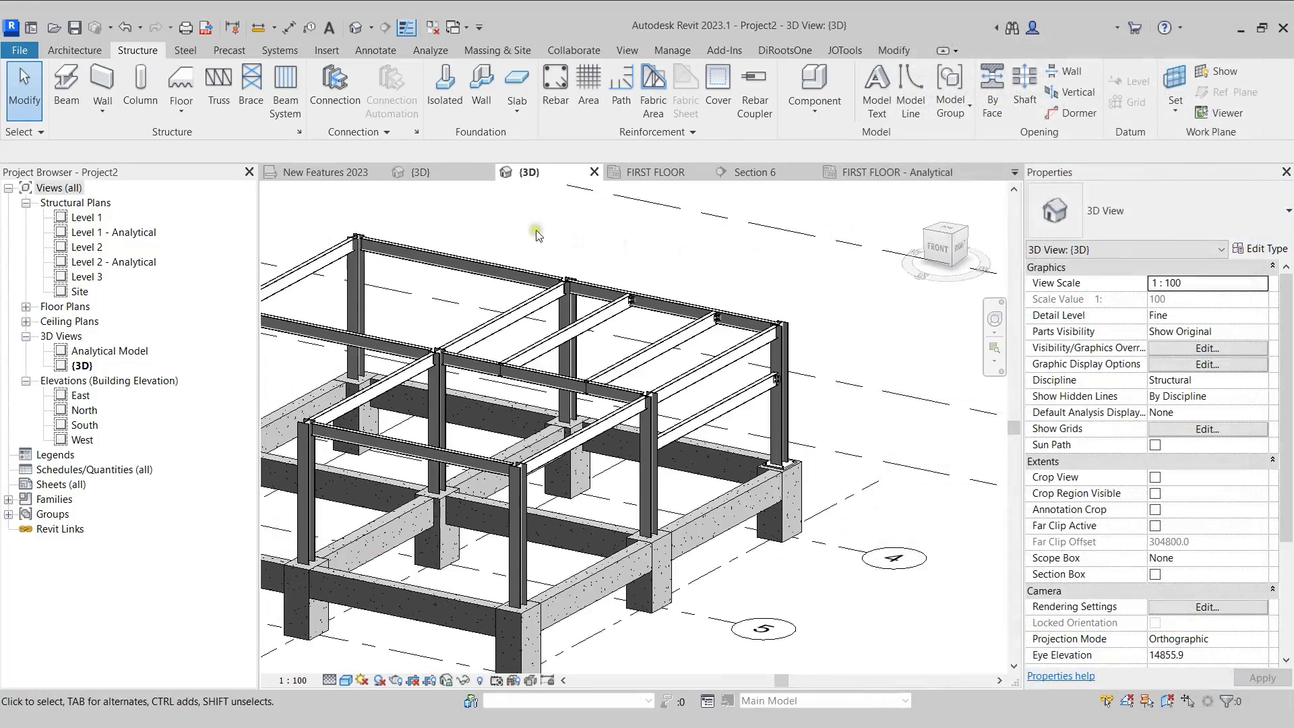
Consult the New Features 2023 drafting view and inspect the beam stirrups above the footing in the concrete model's 3D view.
{"action": "left_click", "coordinate": [337, 173]}
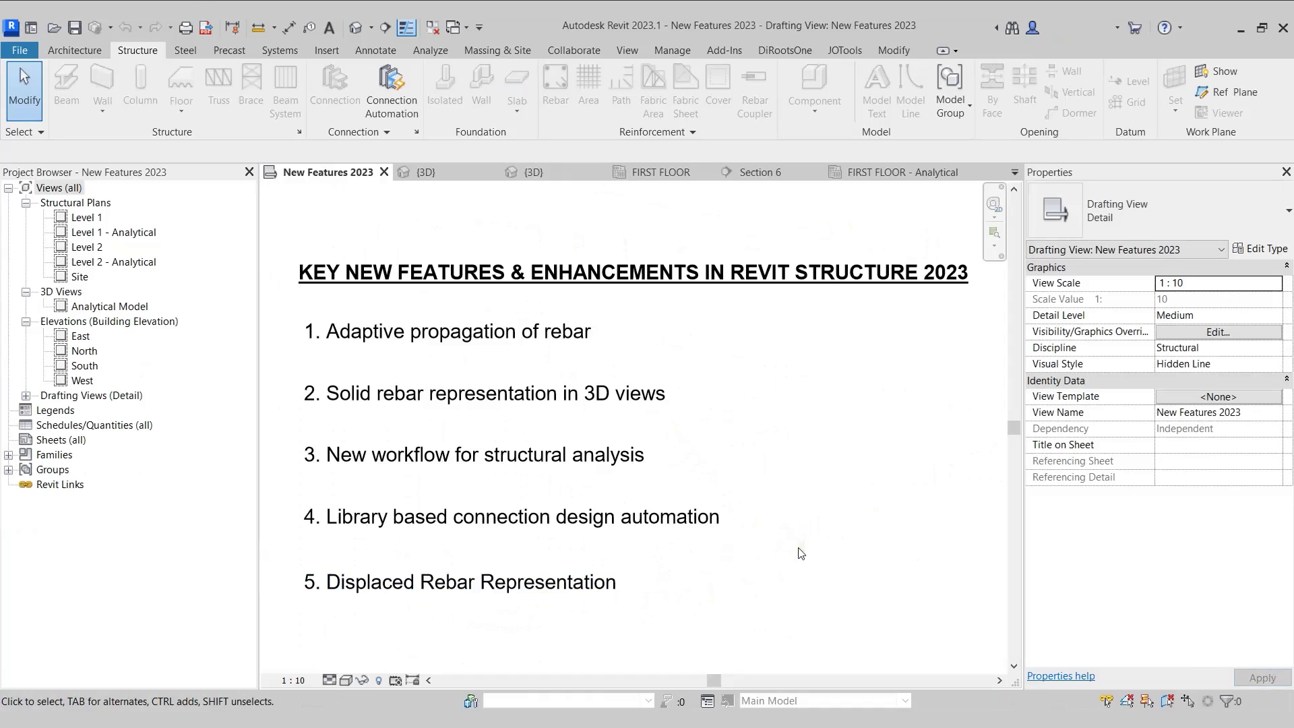
{"action": "left_click", "coordinate": [431, 173]}
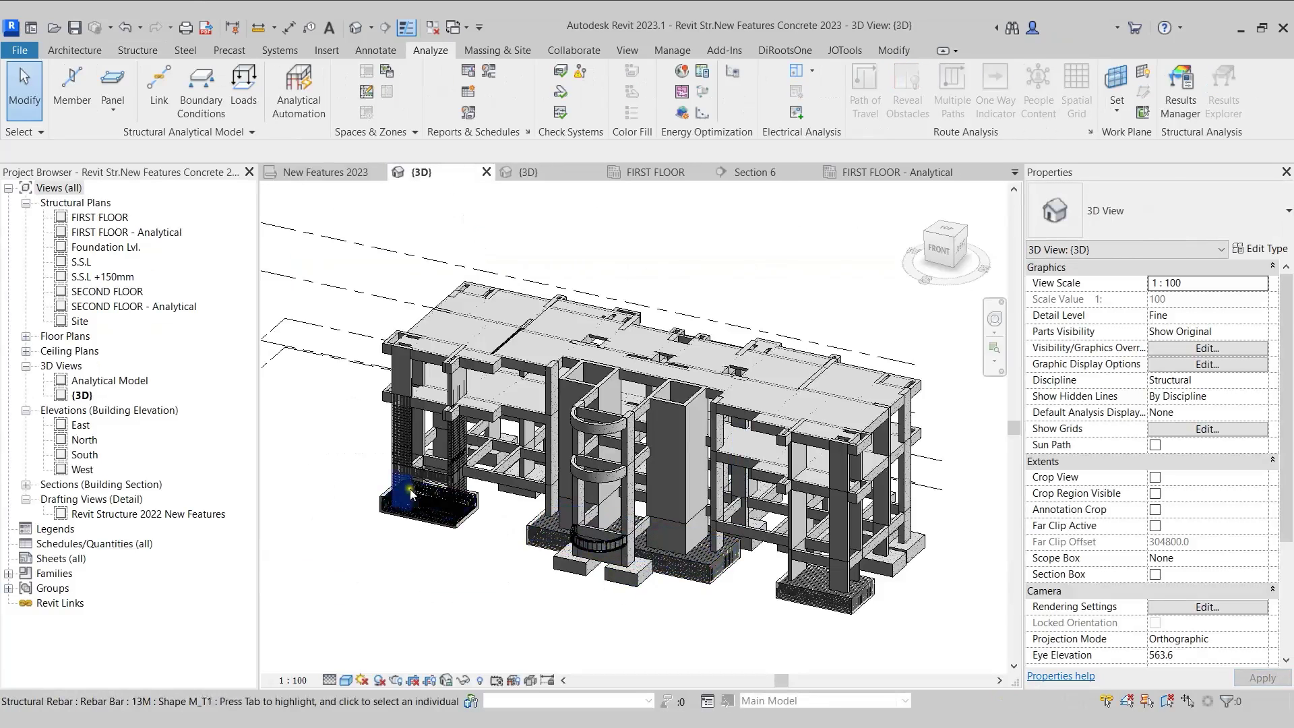
{"action": "scroll", "coordinate": [411, 494], "scroll_direction": "up", "scroll_amount": 10}
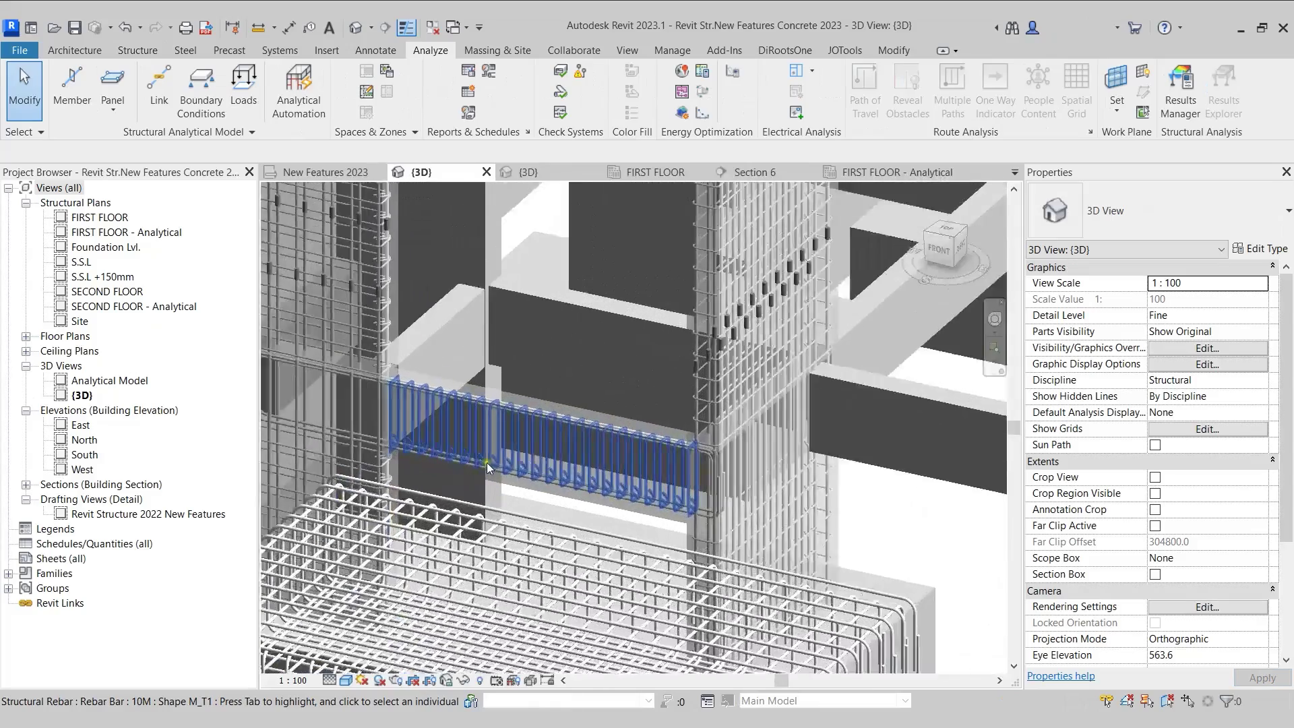
{"action": "scroll", "coordinate": [489, 466], "scroll_direction": "up", "scroll_amount": 8}
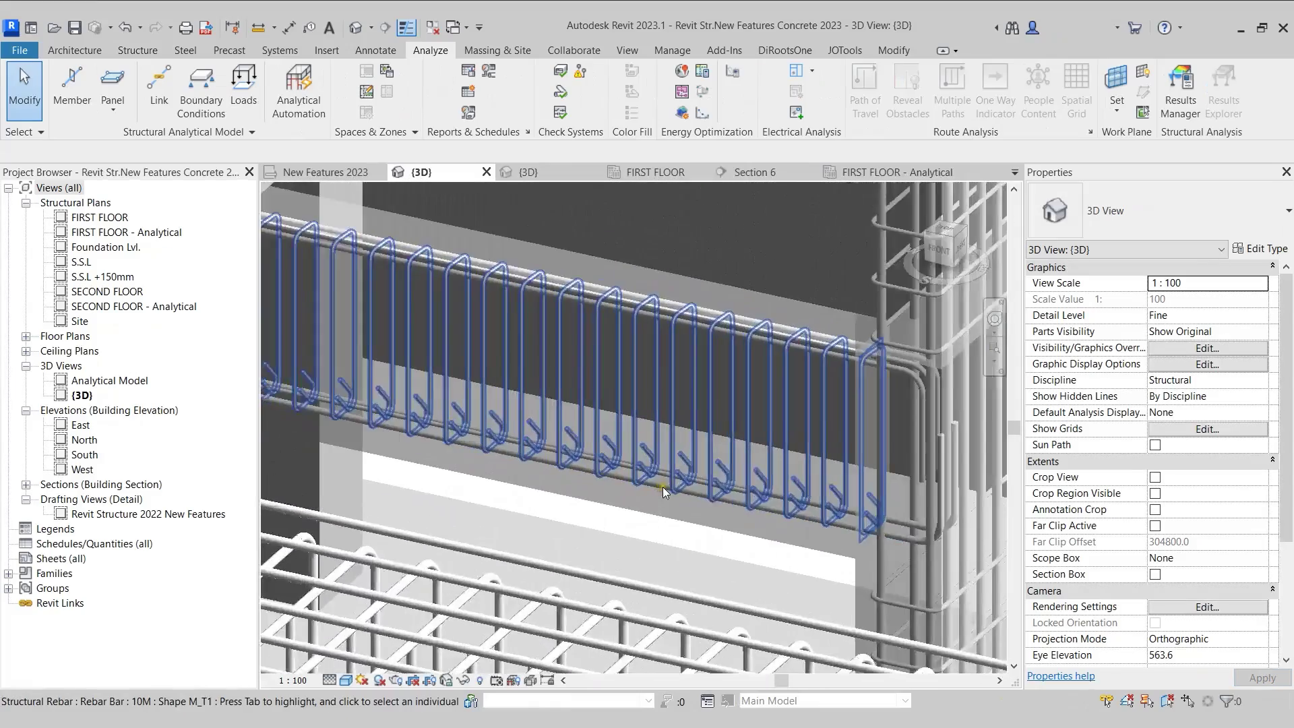
{"action": "scroll", "coordinate": [662, 487], "scroll_direction": "up", "scroll_amount": 8}
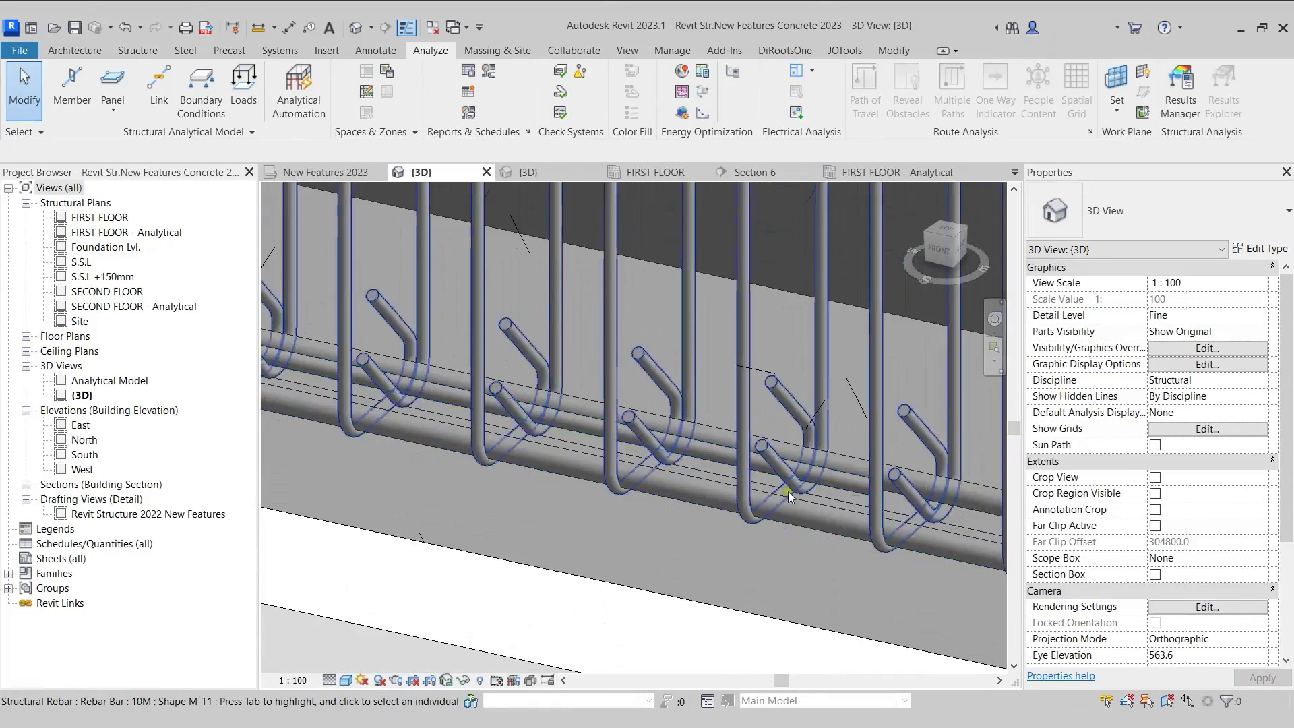
{"action": "scroll", "coordinate": [530, 468], "scroll_direction": "down", "scroll_amount": 5}
{"action": "scroll", "coordinate": [535, 446], "scroll_direction": "down", "scroll_amount": 6}
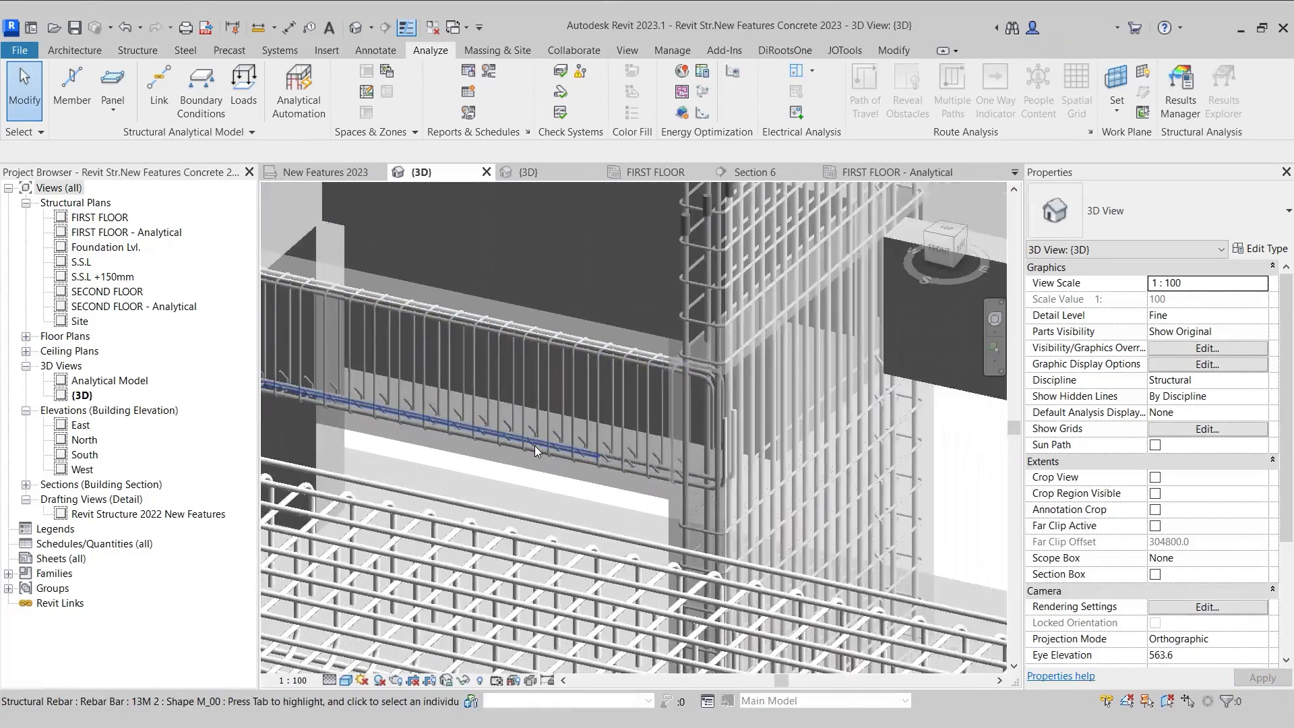
Close the FIRST FLOOR - Analytical, Section 6 and FIRST FLOOR views of the concrete model.
{"action": "middle_click_drag", "start_coordinate": [544, 462], "coordinate": [641, 461]}
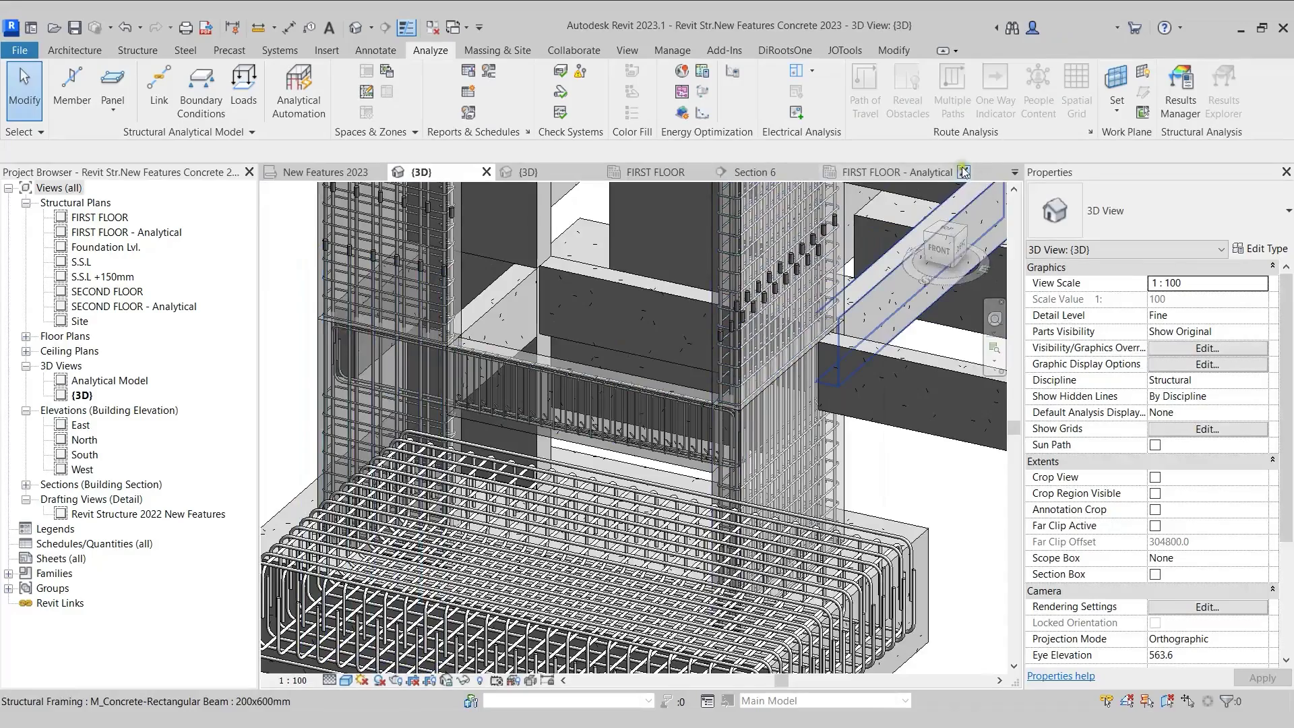
{"action": "left_click", "coordinate": [965, 172]}
{"action": "left_click", "coordinate": [809, 173]}
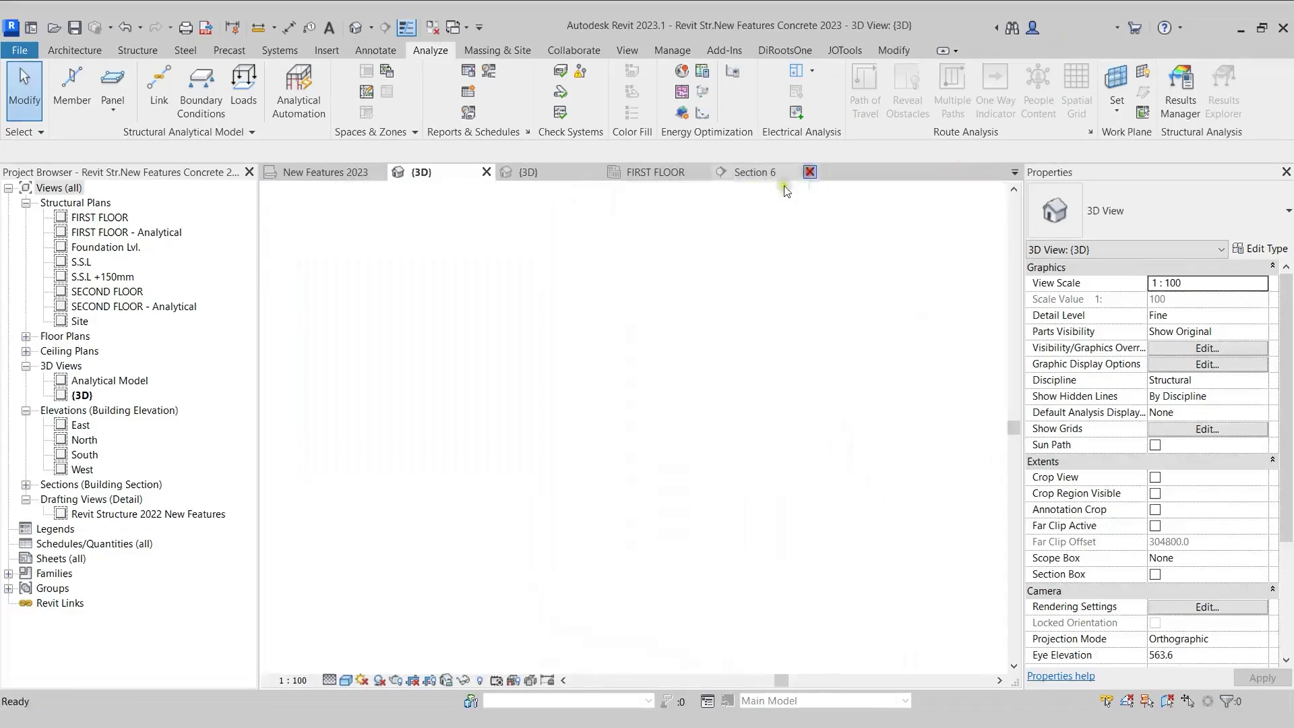
{"action": "left_click", "coordinate": [701, 172]}
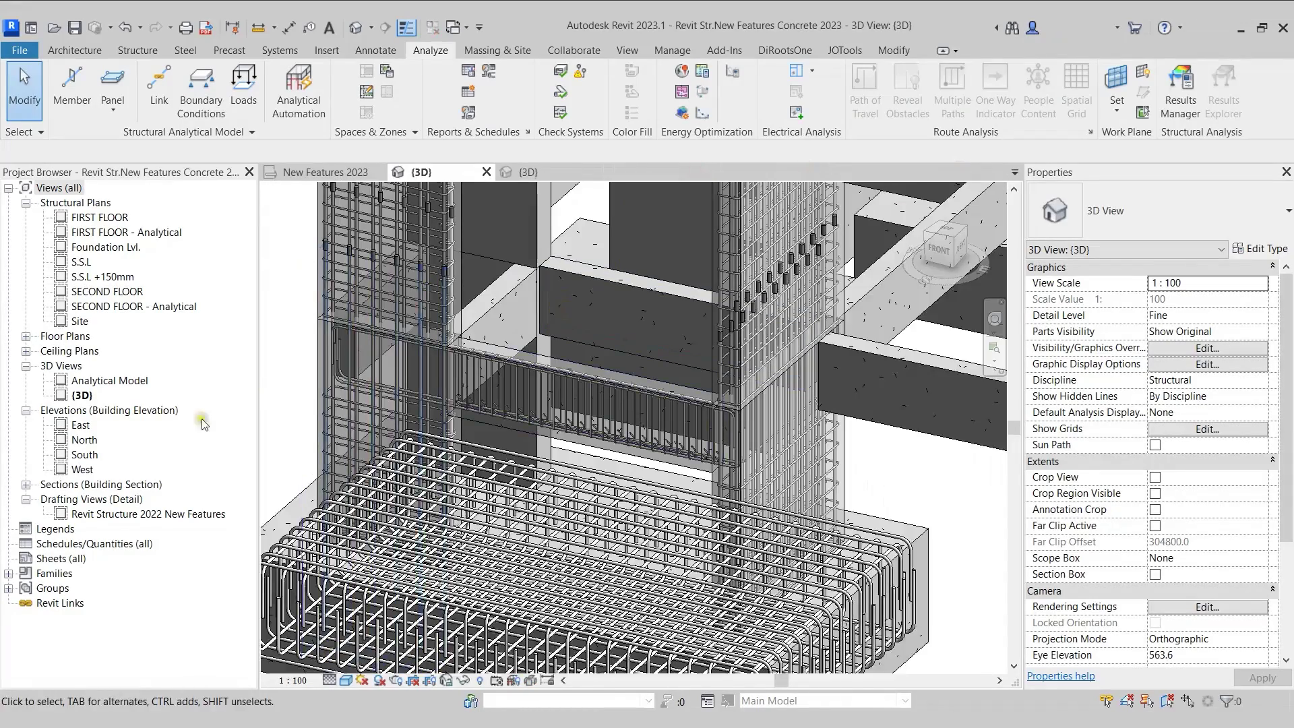
Open the Section 1 building section and examine the beam reinforcement between the columns at the S.S.L +150mm level.
{"action": "left_click", "coordinate": [25, 485]}
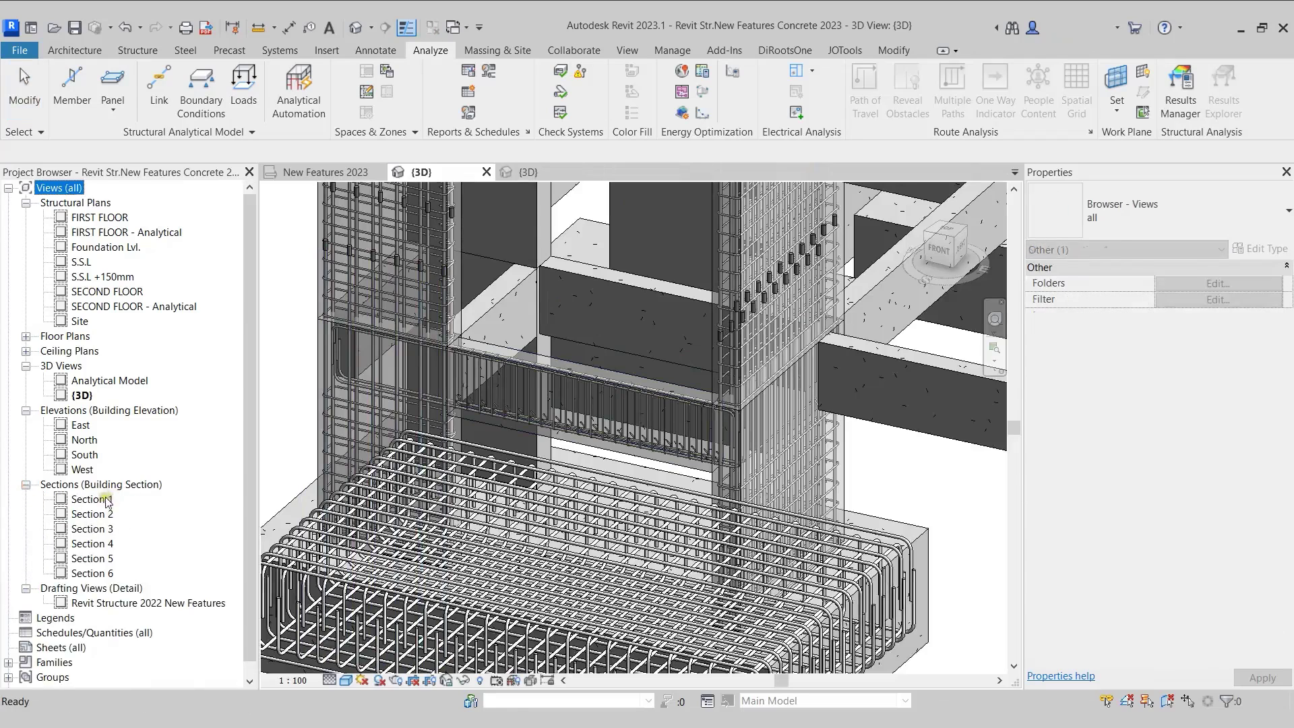
{"action": "double_click", "coordinate": [93, 499]}
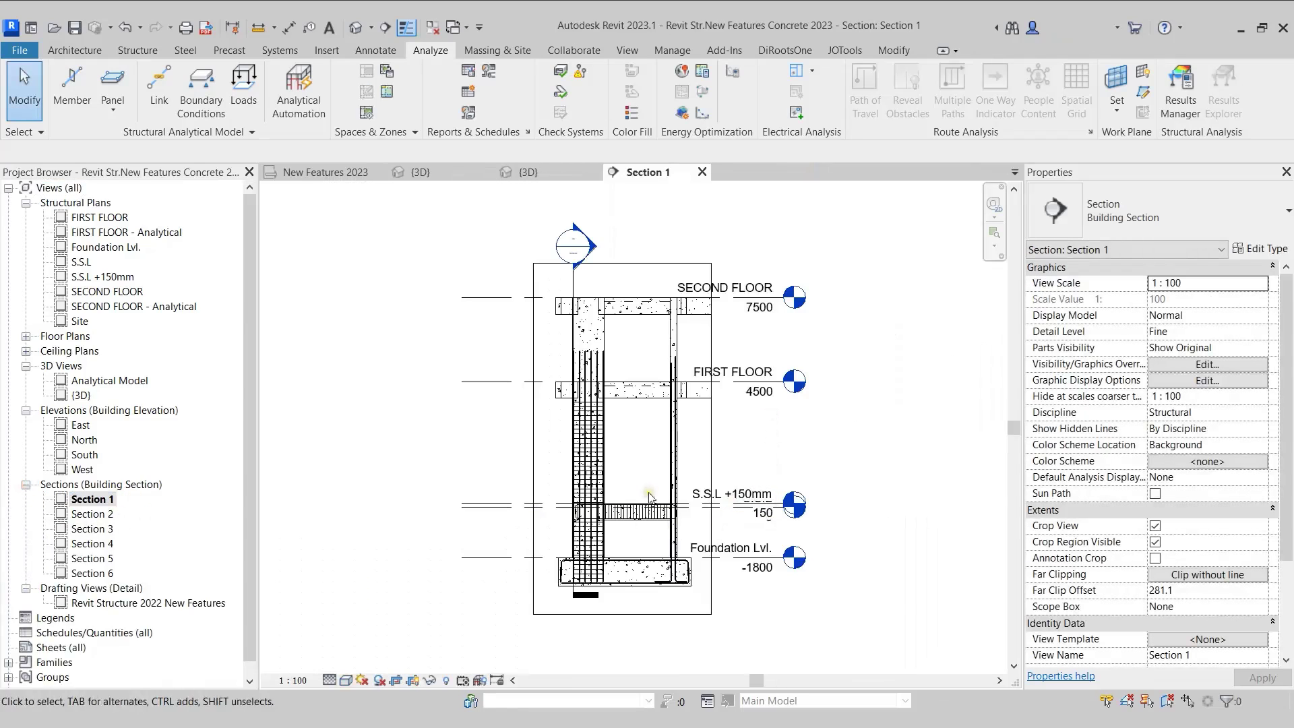
{"action": "scroll", "coordinate": [607, 517], "scroll_direction": "up", "scroll_amount": 5}
{"action": "scroll", "coordinate": [607, 517], "scroll_direction": "up", "scroll_amount": 3}
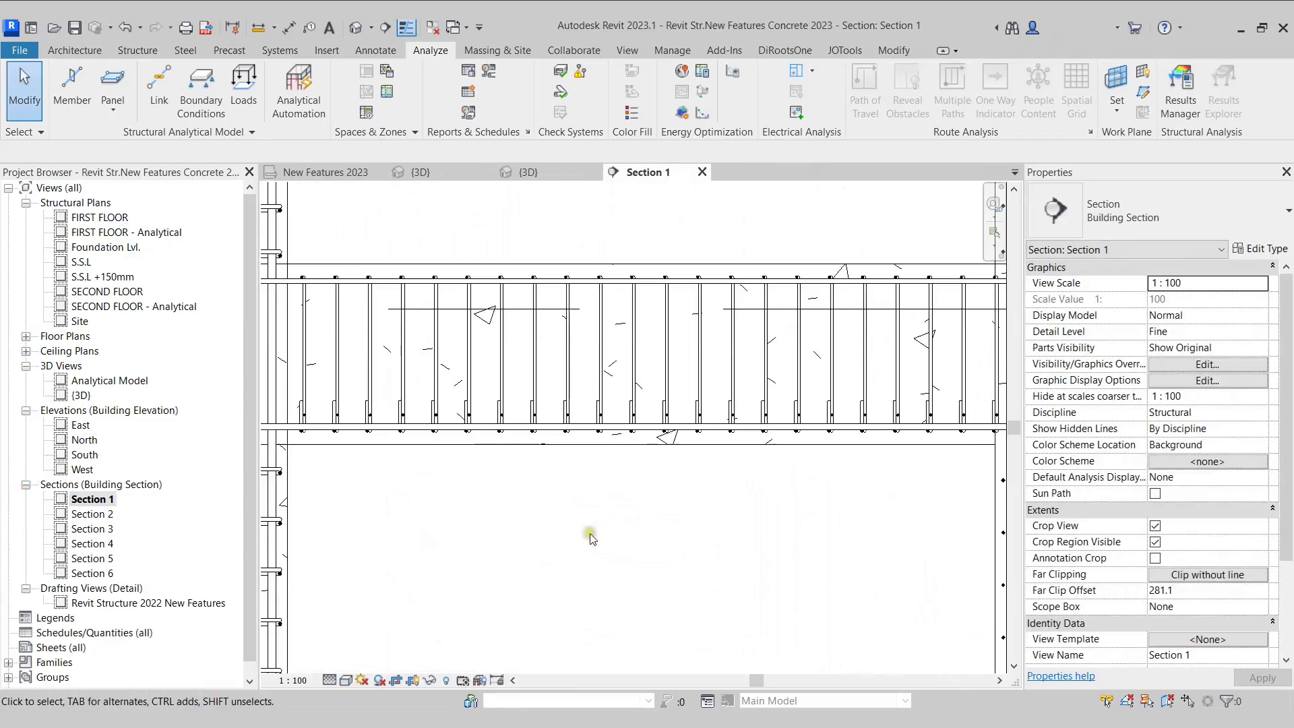
{"action": "middle_click_drag", "start_coordinate": [597, 547], "coordinate": [636, 549]}
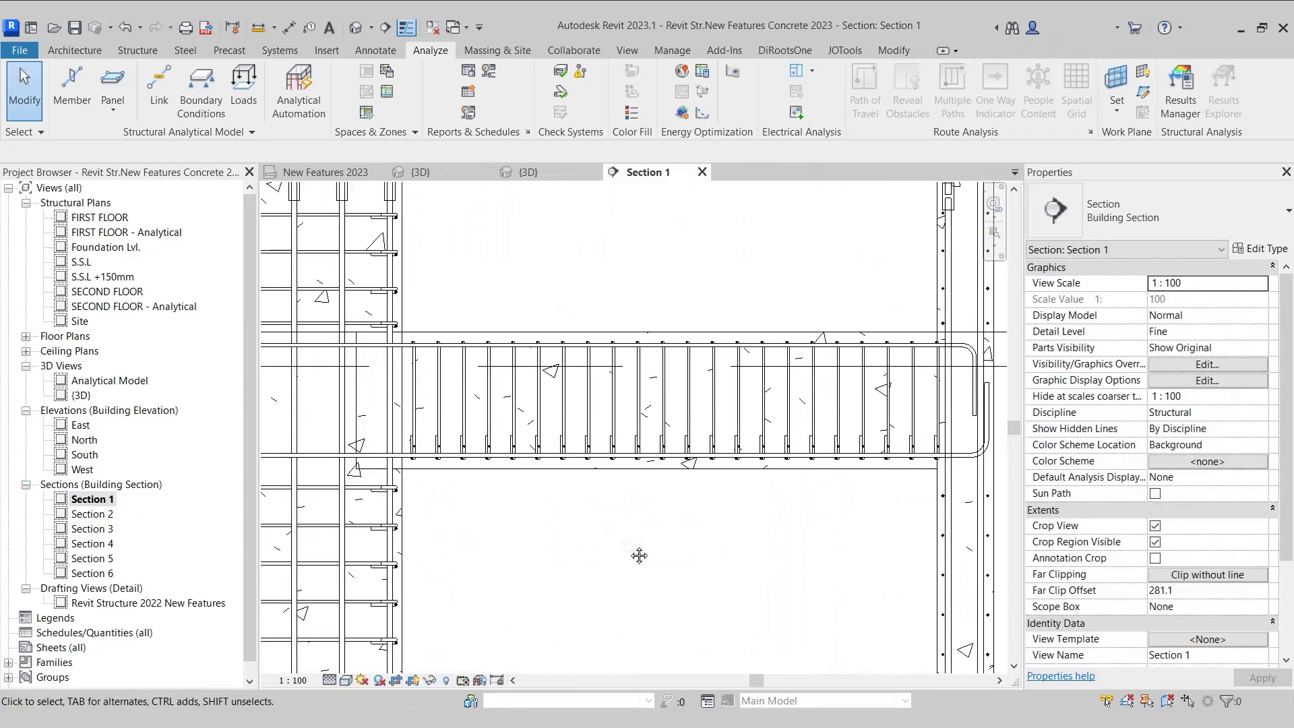
{"action": "scroll", "coordinate": [674, 513], "scroll_direction": "up", "scroll_amount": 1}
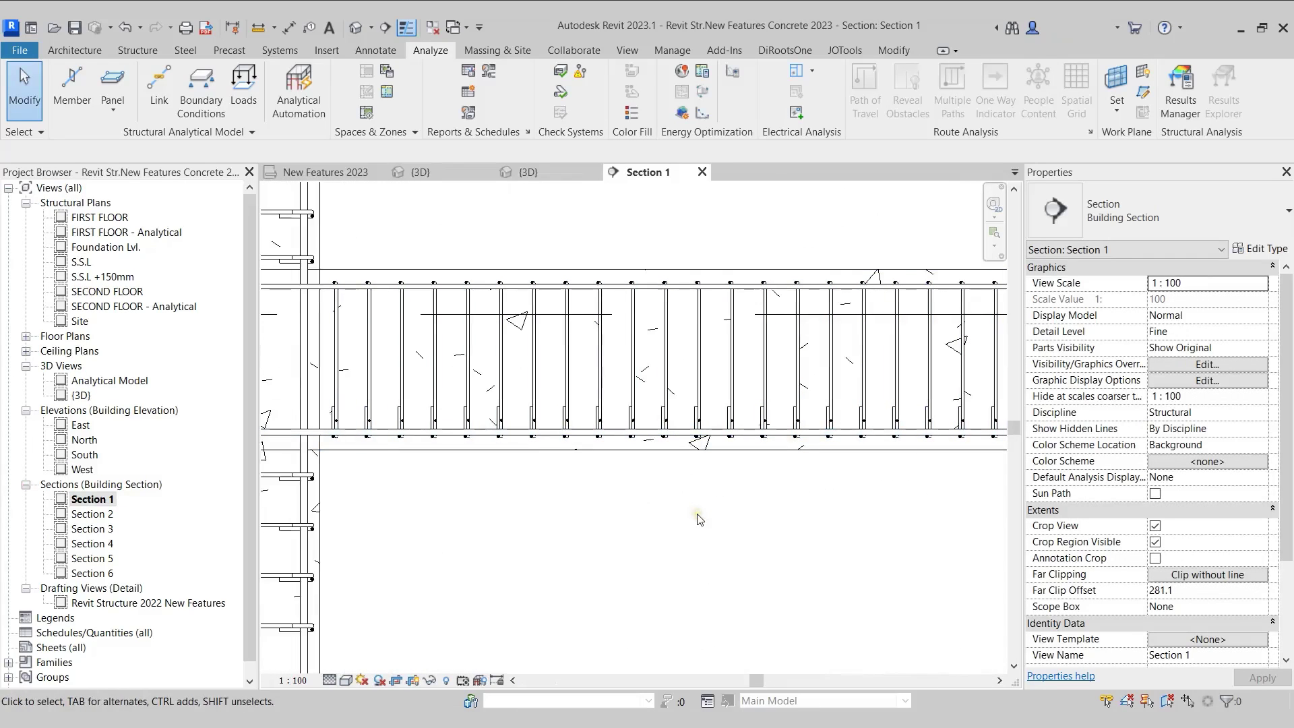
{"action": "scroll", "coordinate": [700, 519], "scroll_direction": "down", "scroll_amount": 1}
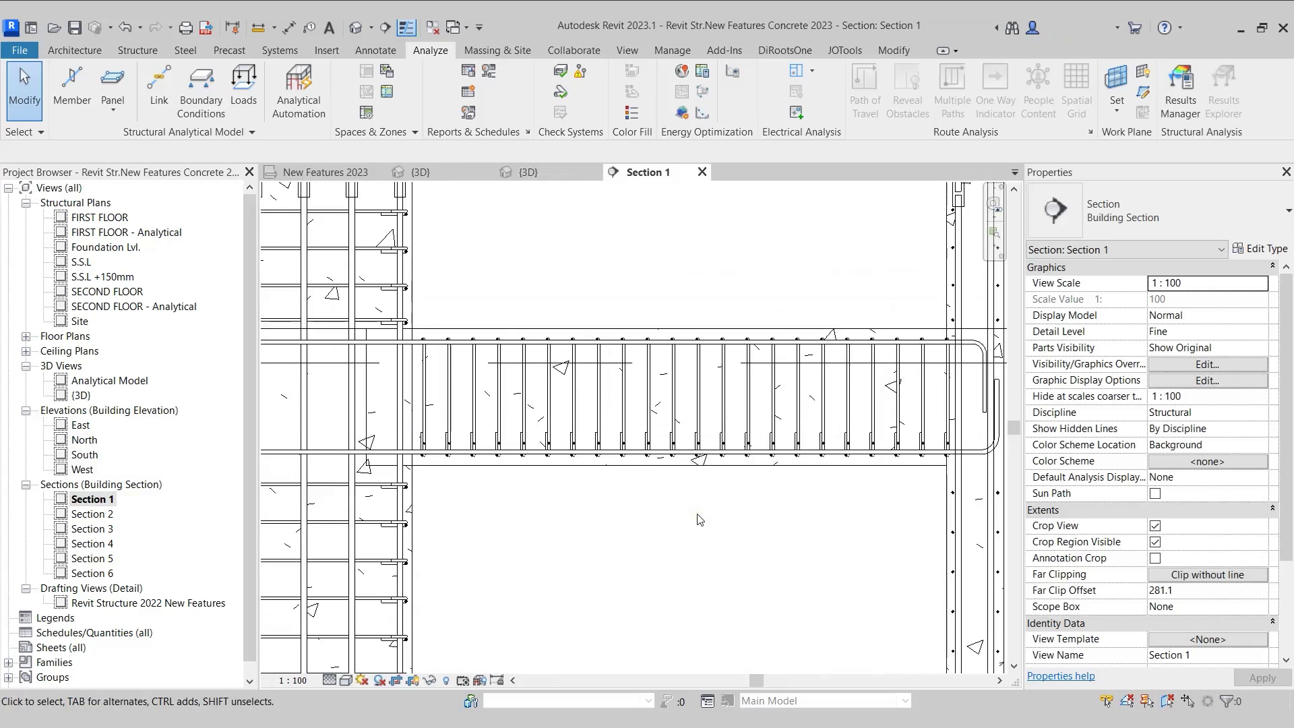
{"action": "scroll", "coordinate": [700, 520], "scroll_direction": "down", "scroll_amount": 1}
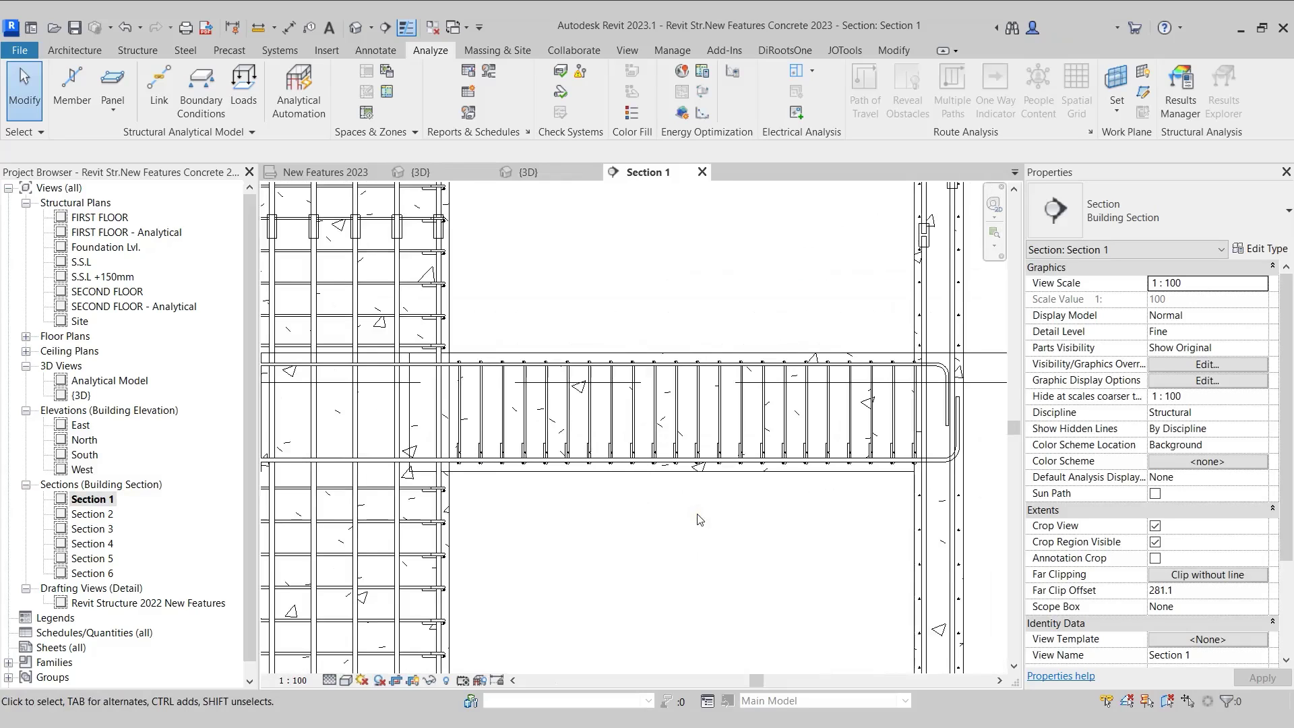
{"action": "scroll", "coordinate": [700, 519], "scroll_direction": "up", "scroll_amount": 2}
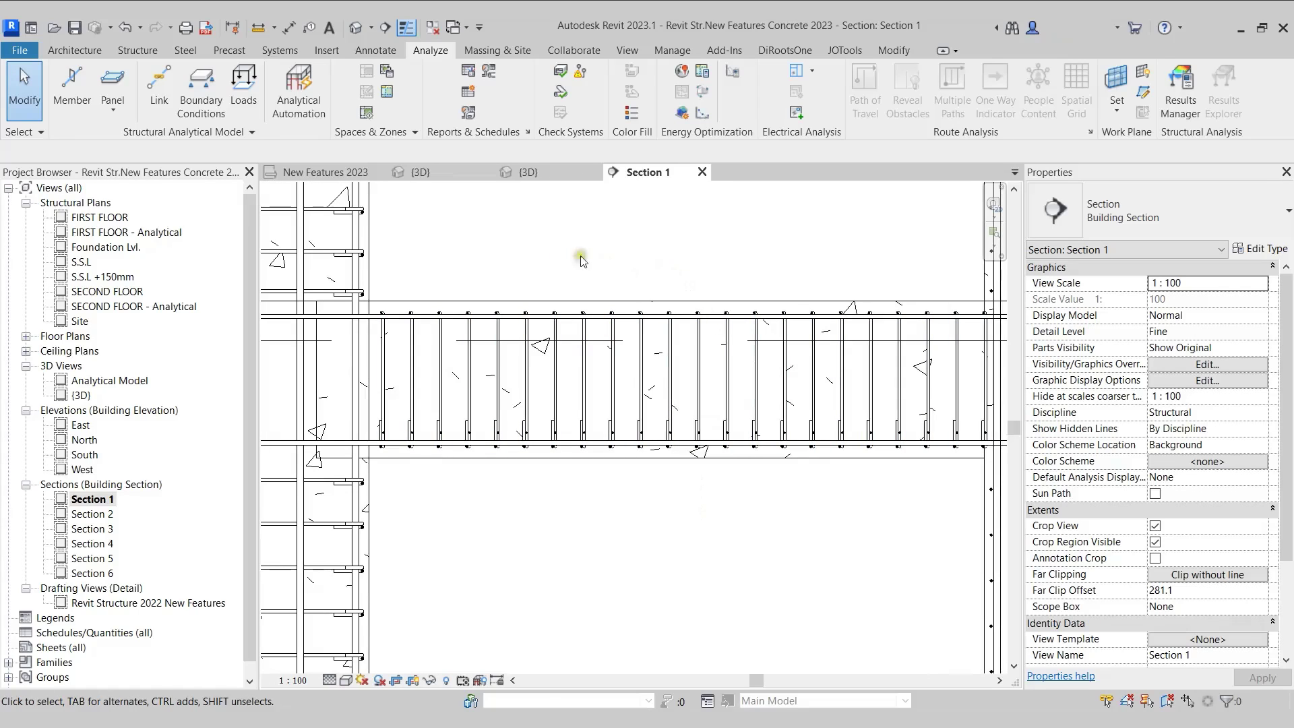
Pick the beam's additional bottom 13M 2 bar in the 3D view and make it a displacement set in Section 1.
{"action": "left_click", "coordinate": [425, 173]}
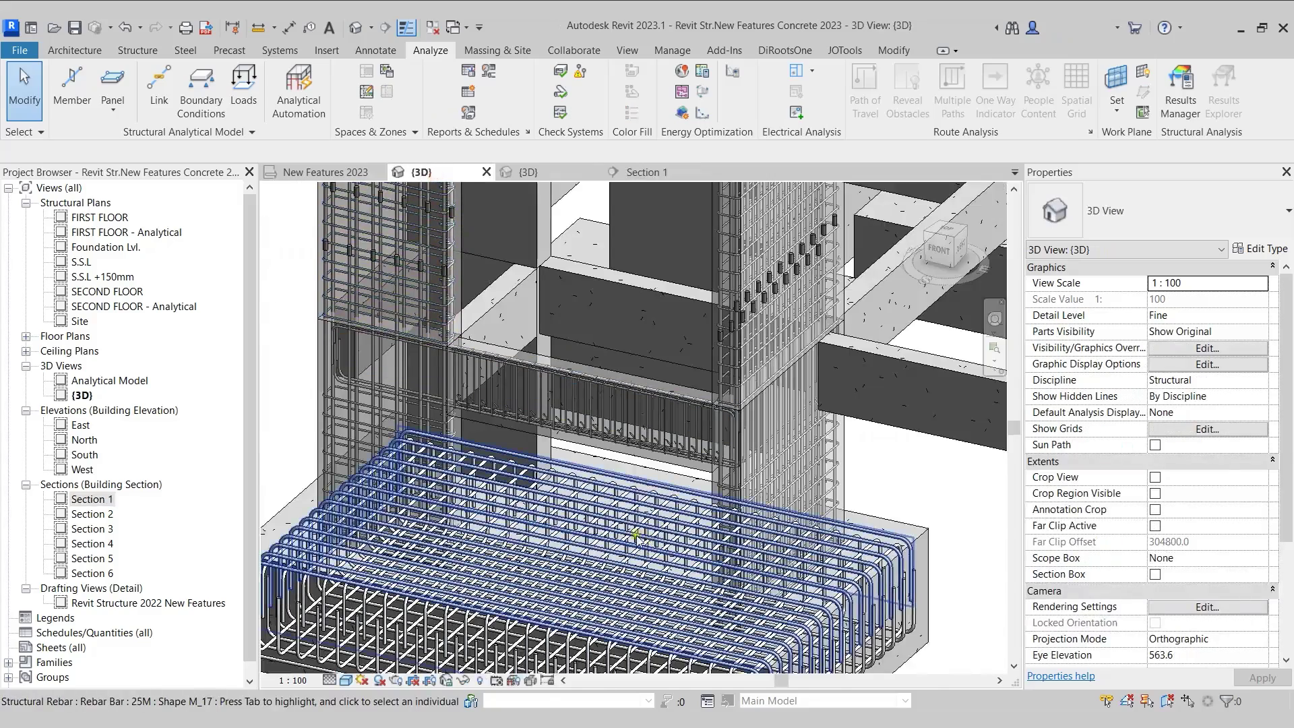
{"action": "scroll", "coordinate": [542, 387], "scroll_direction": "up", "scroll_amount": 5}
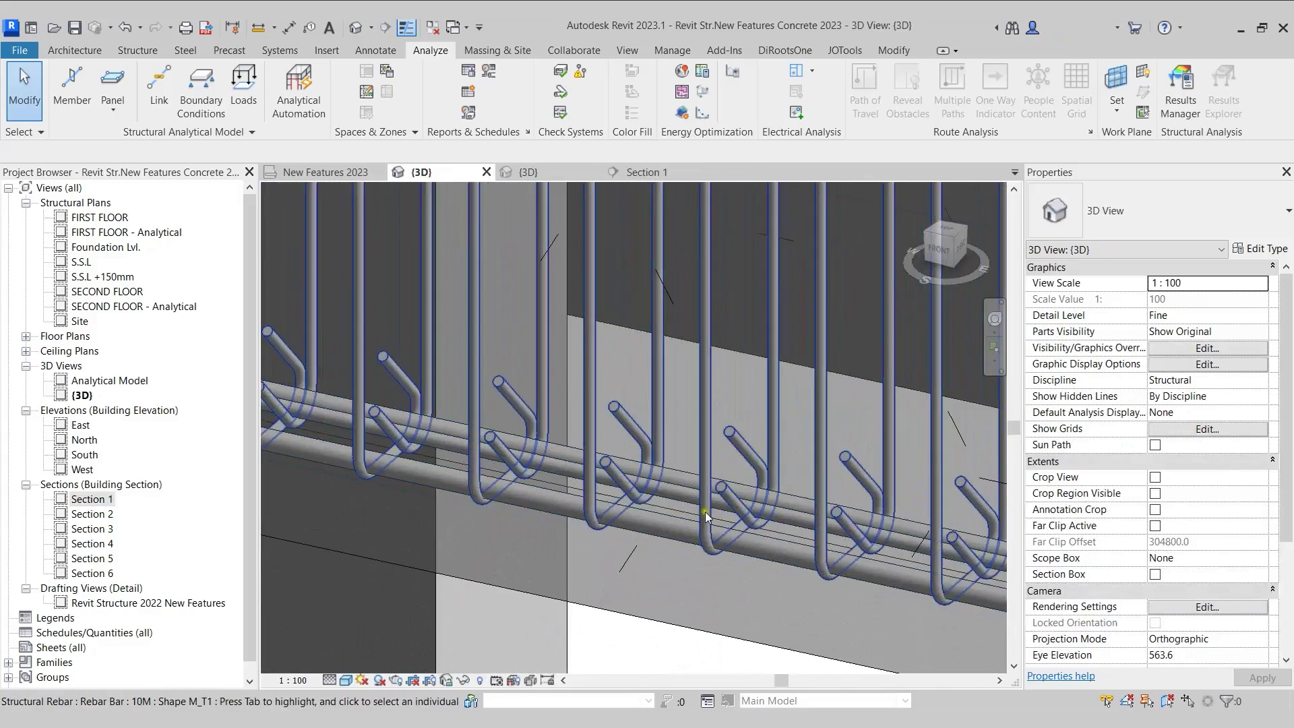
{"action": "middle_click_drag", "start_coordinate": [748, 508], "coordinate": [520, 510]}
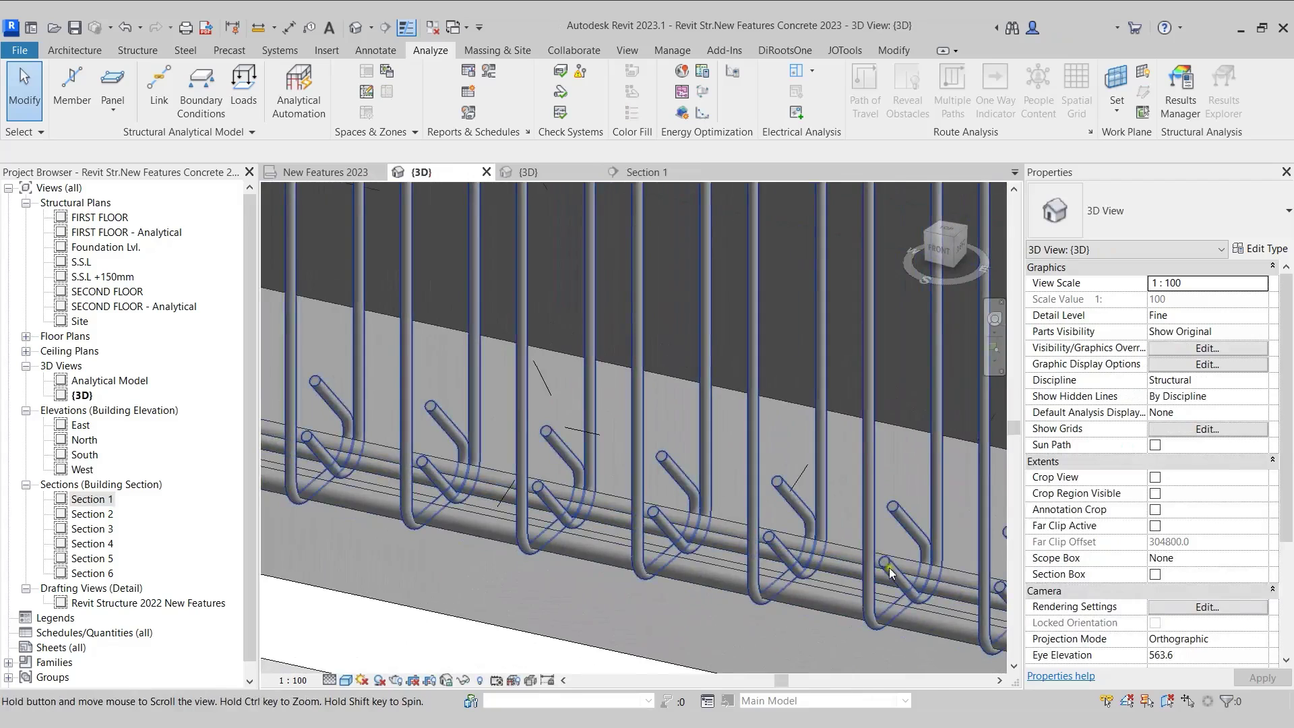
{"action": "scroll", "coordinate": [670, 506], "scroll_direction": "up", "scroll_amount": 2}
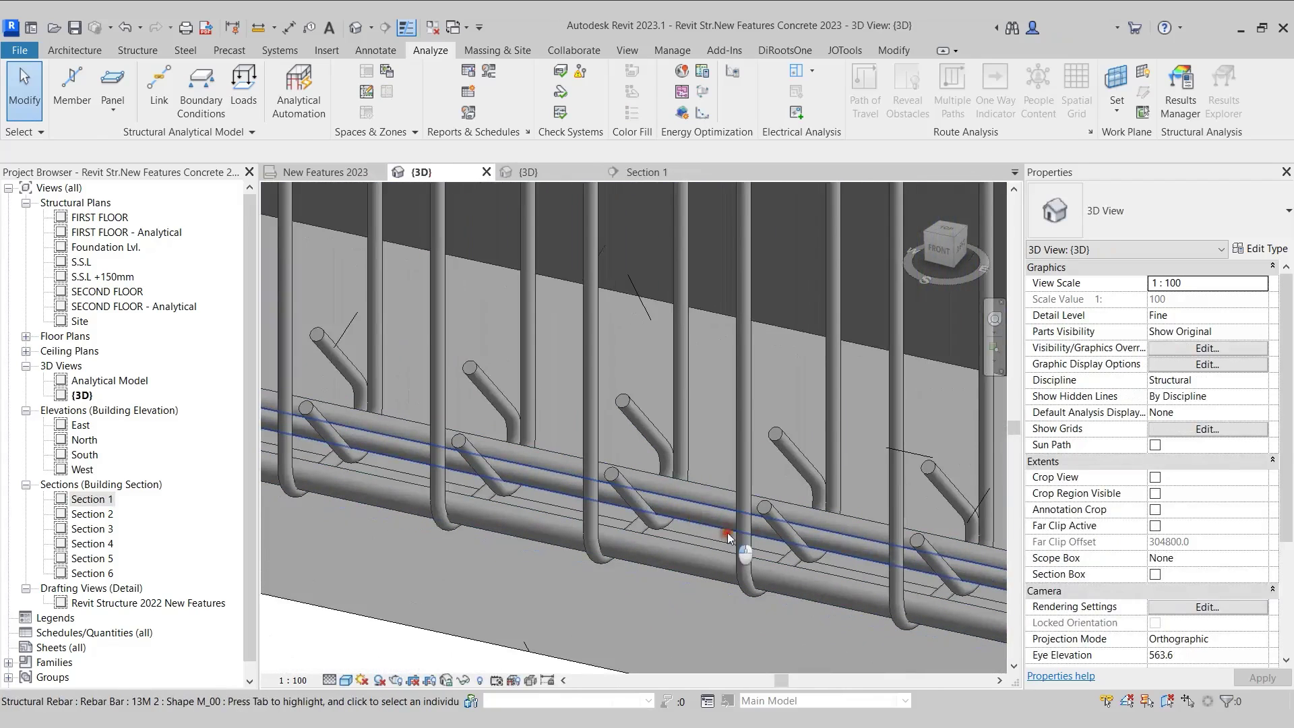
{"action": "left_click", "coordinate": [728, 536]}
{"action": "left_click", "coordinate": [654, 173]}
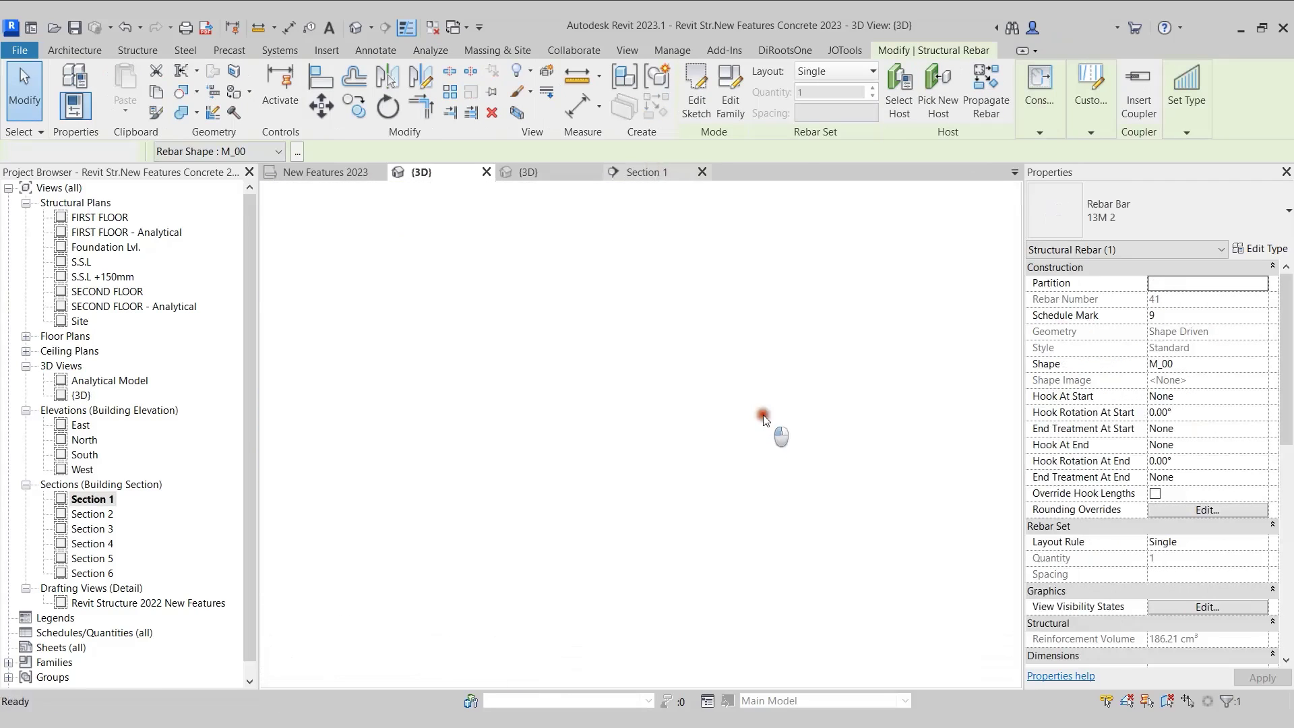
{"action": "scroll", "coordinate": [668, 558], "scroll_direction": "up", "scroll_amount": 1}
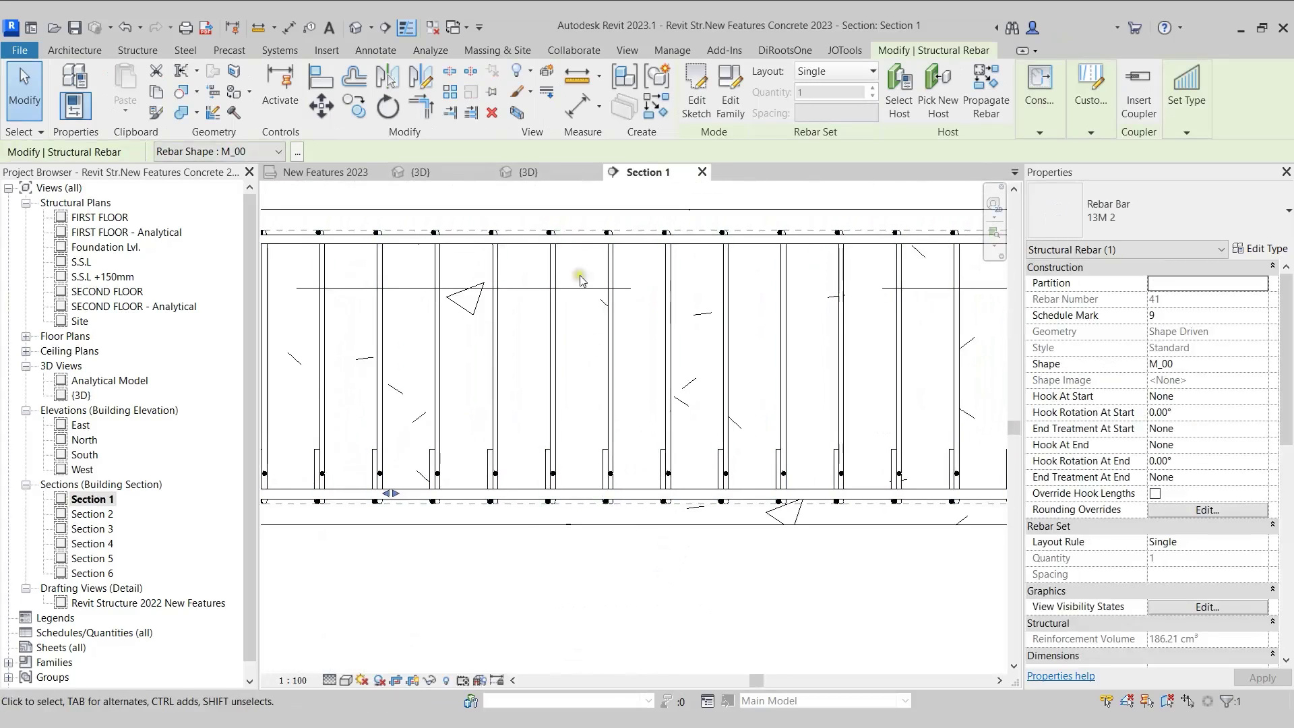
{"action": "left_click", "coordinate": [551, 74]}
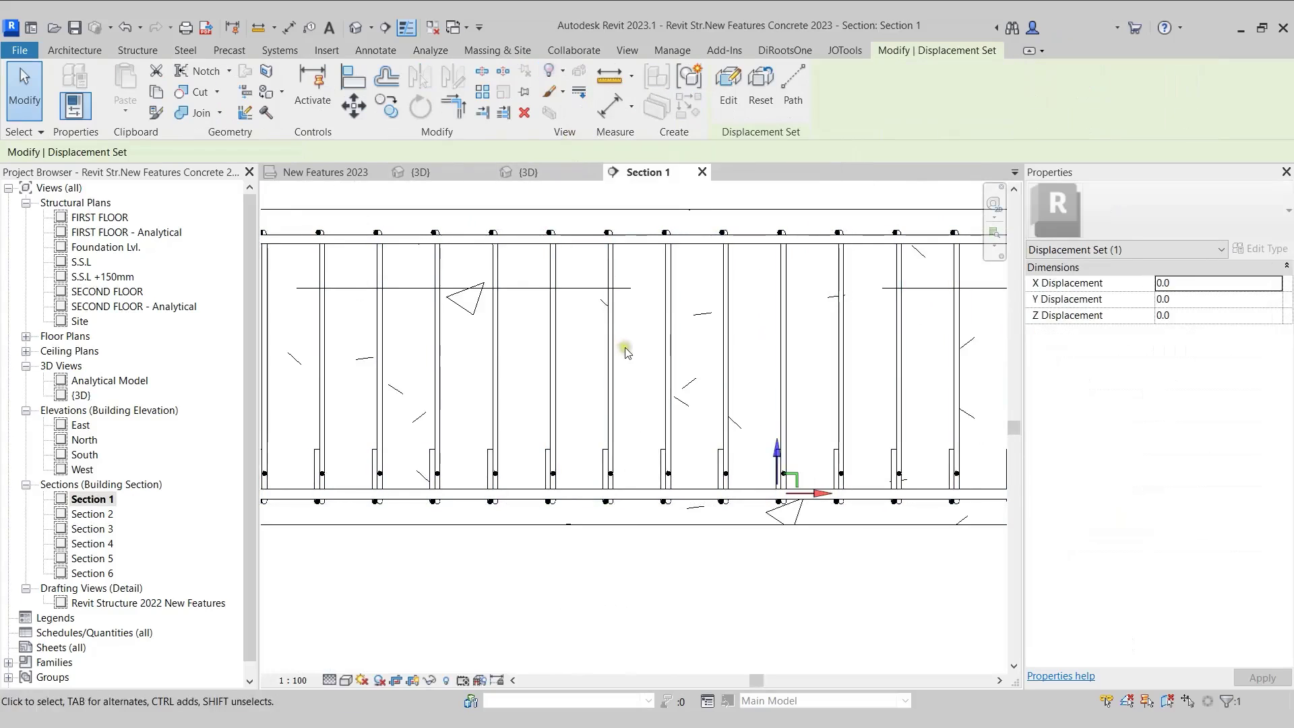
Displace the bottom bar's displacement set upward by 40.0 in Z within Section 1 and deselect it.
{"action": "scroll", "coordinate": [766, 452], "scroll_direction": "down", "scroll_amount": 2}
{"action": "scroll", "coordinate": [755, 438], "scroll_direction": "up", "scroll_amount": 2}
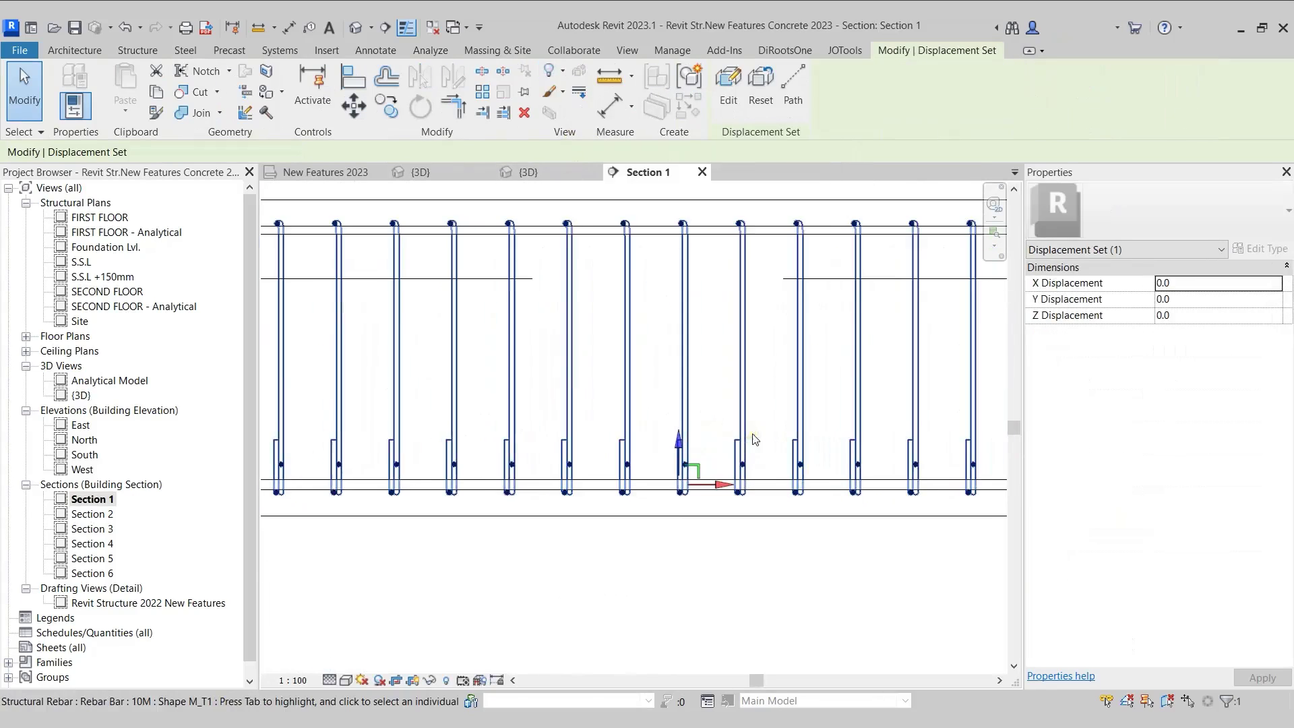
{"action": "left_click_drag", "start_coordinate": [681, 457], "coordinate": [671, 435]}
{"action": "scroll", "coordinate": [671, 434], "scroll_direction": "down", "scroll_amount": 2}
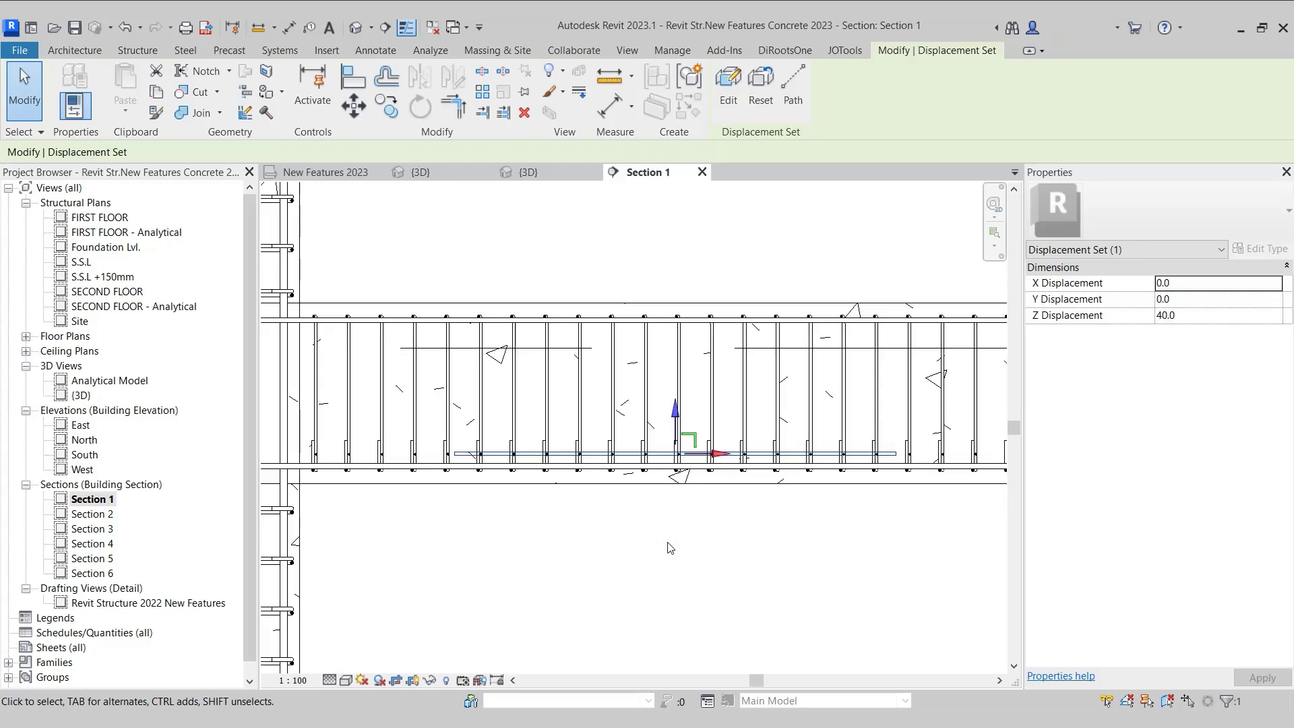
{"action": "left_click", "coordinate": [681, 543]}
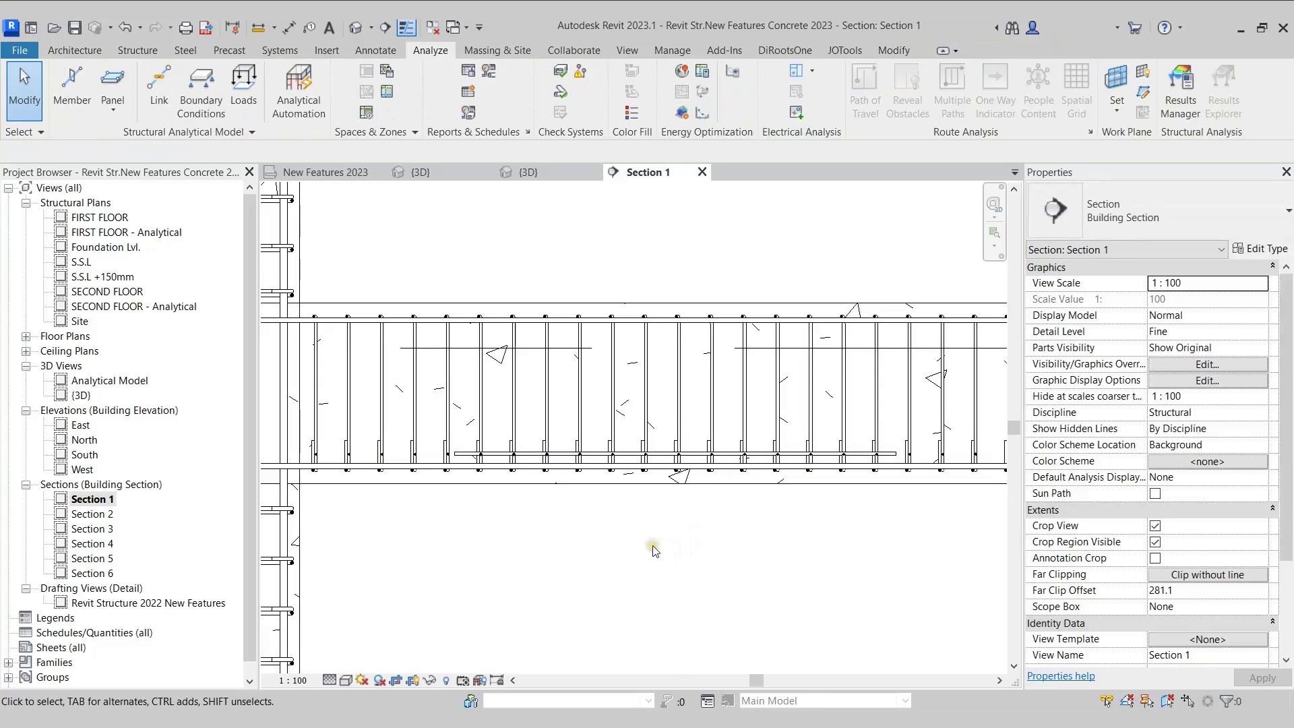
Start a displacement path for the displaced bar and attach it to the bar's left end.
{"action": "scroll", "coordinate": [607, 462], "scroll_direction": "up", "scroll_amount": 2}
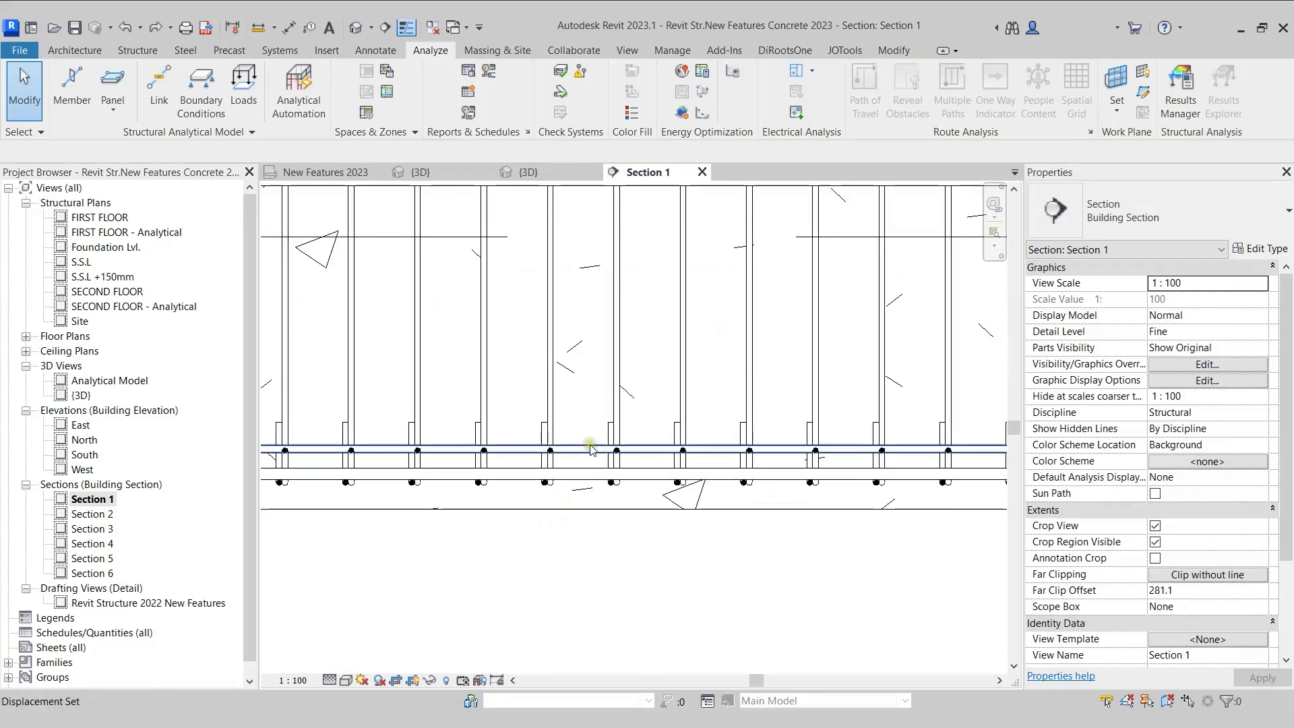
{"action": "left_click", "coordinate": [590, 449]}
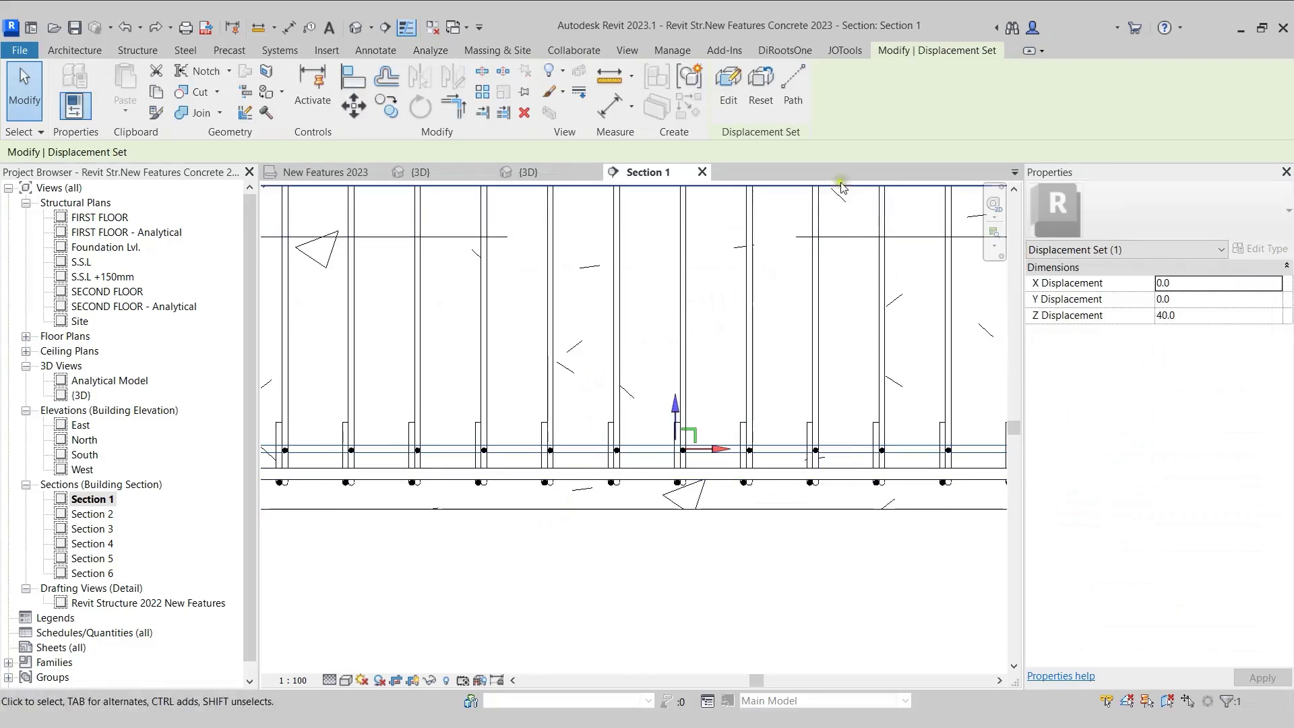
{"action": "left_click", "coordinate": [795, 86]}
{"action": "scroll", "coordinate": [488, 461], "scroll_direction": "up", "scroll_amount": 3}
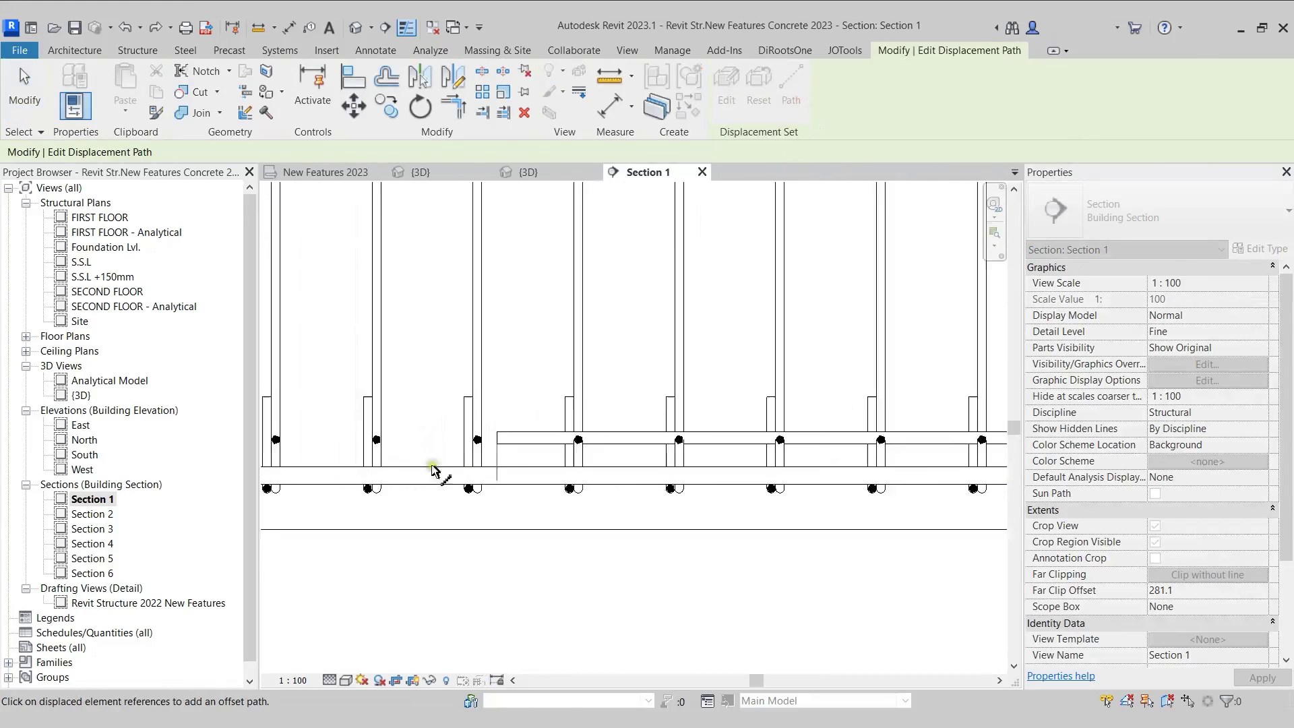
{"action": "scroll", "coordinate": [488, 460], "scroll_direction": "up", "scroll_amount": 2}
{"action": "left_click", "coordinate": [512, 425]}
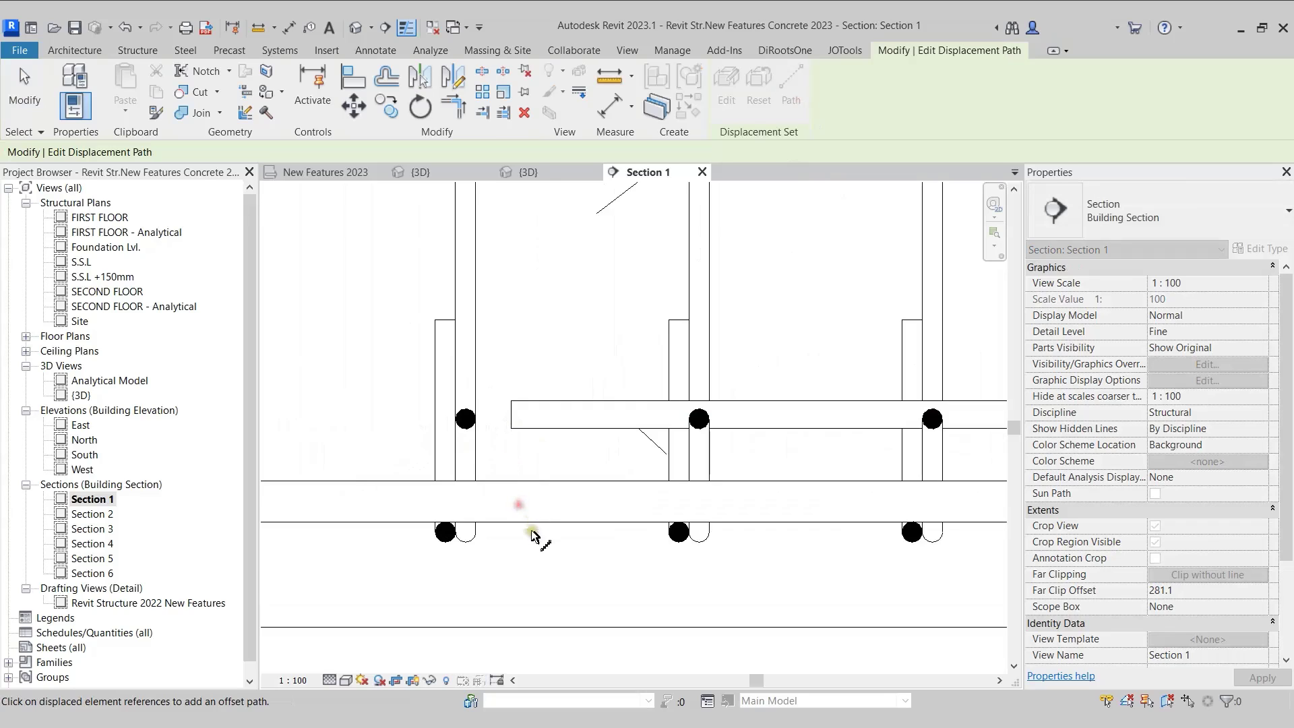
{"action": "left_click", "coordinate": [513, 413]}
{"action": "scroll", "coordinate": [551, 593], "scroll_direction": "down", "scroll_amount": 4}
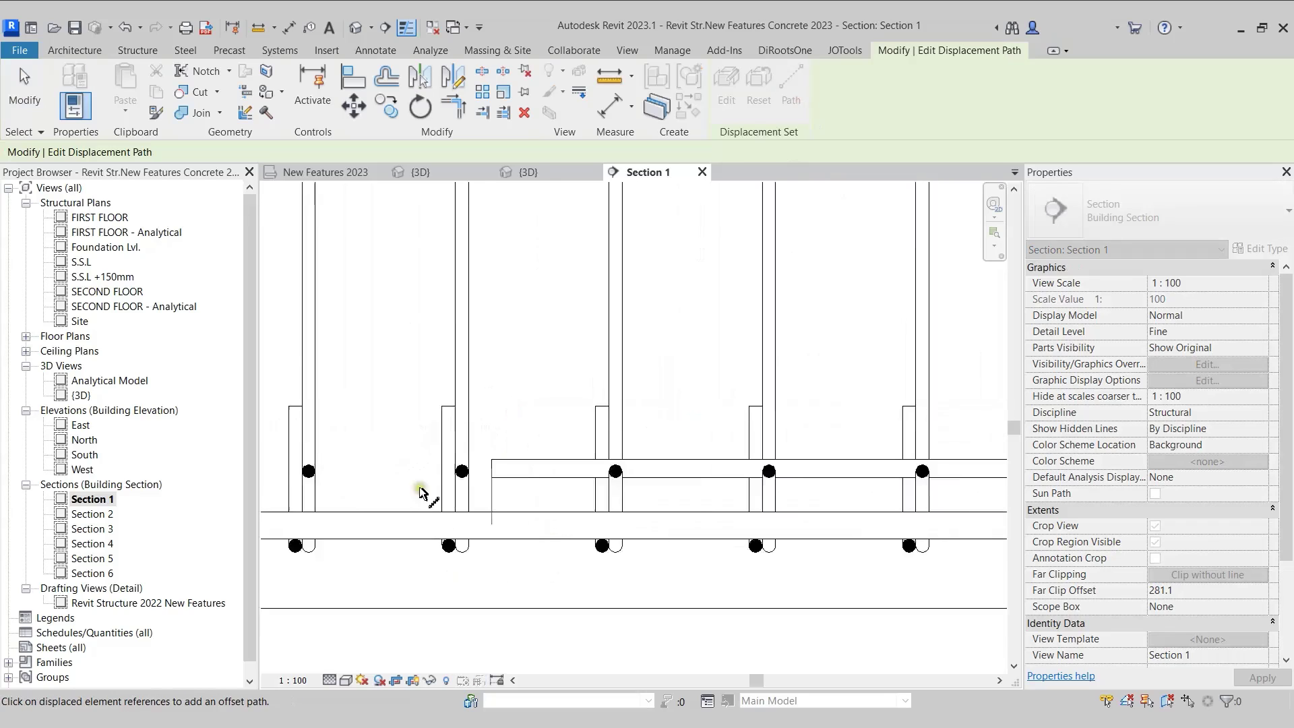
Attach a displacement path to the displaced bar's right end, finish path editing and check the bar in the section.
{"action": "scroll", "coordinate": [499, 509], "scroll_direction": "up", "scroll_amount": 4}
{"action": "scroll", "coordinate": [497, 509], "scroll_direction": "up", "scroll_amount": 5}
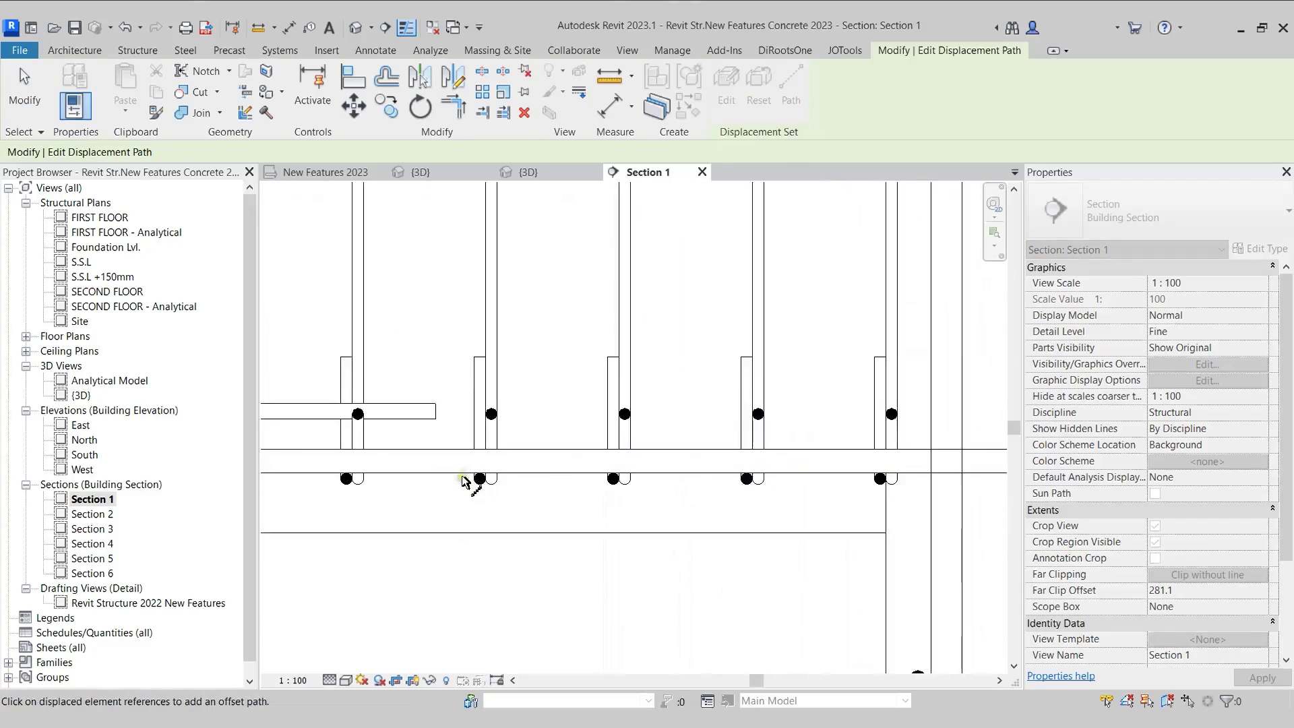
{"action": "left_click", "coordinate": [431, 386]}
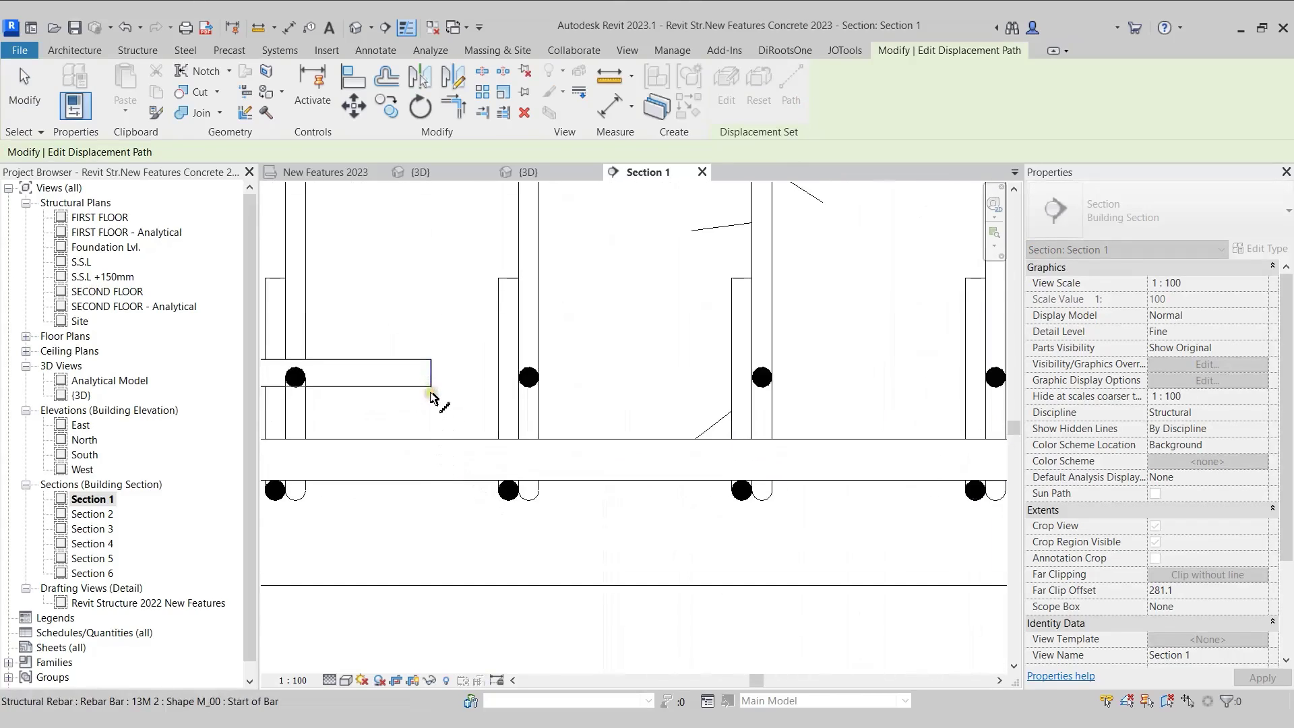
{"action": "scroll", "coordinate": [684, 397], "scroll_direction": "down", "scroll_amount": 5}
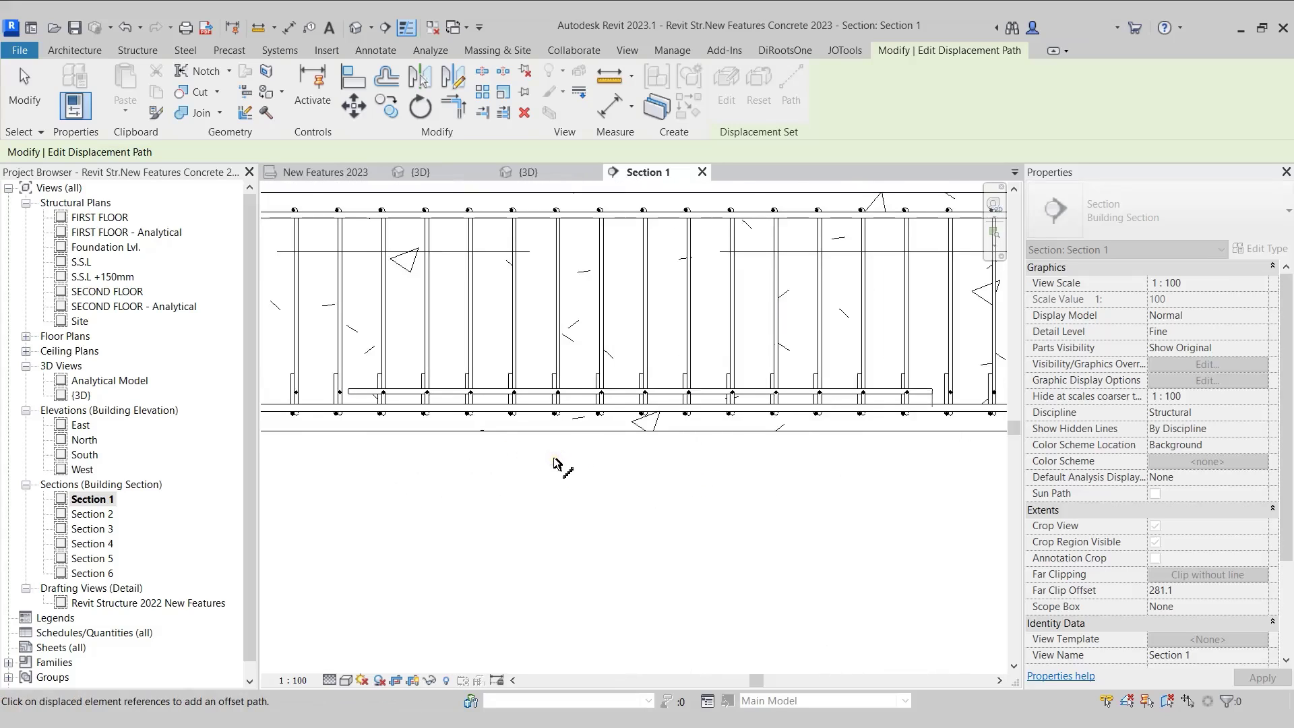
{"action": "key", "text": "Escape"}
{"action": "scroll", "coordinate": [554, 464], "scroll_direction": "up", "scroll_amount": 6}
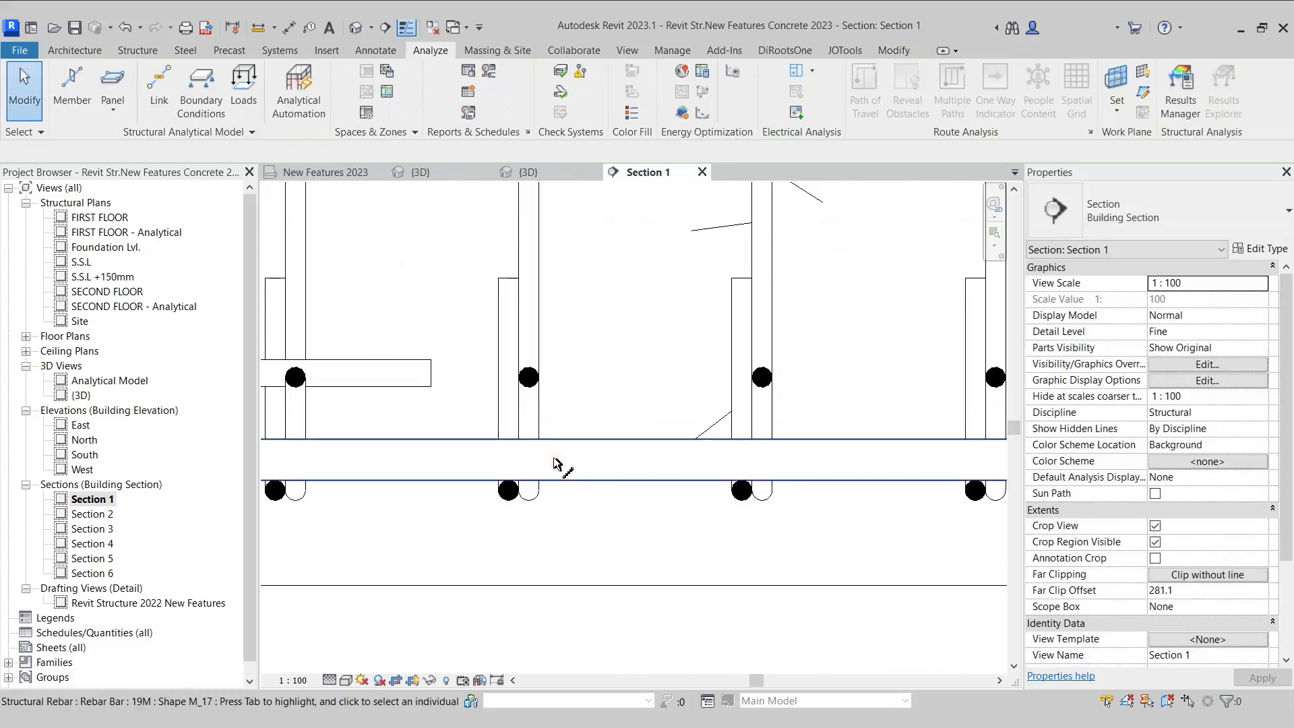
{"action": "scroll", "coordinate": [636, 432], "scroll_direction": "down", "scroll_amount": 3}
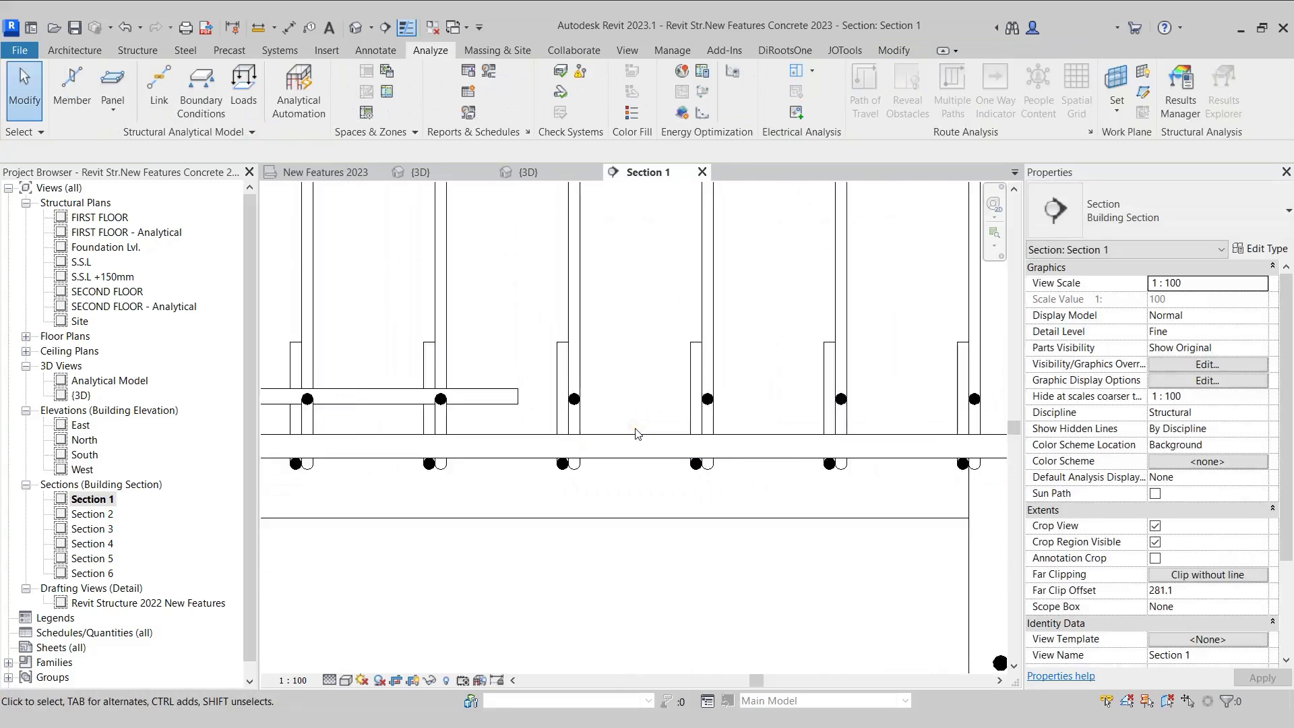
{"action": "scroll", "coordinate": [636, 432], "scroll_direction": "down", "scroll_amount": 2}
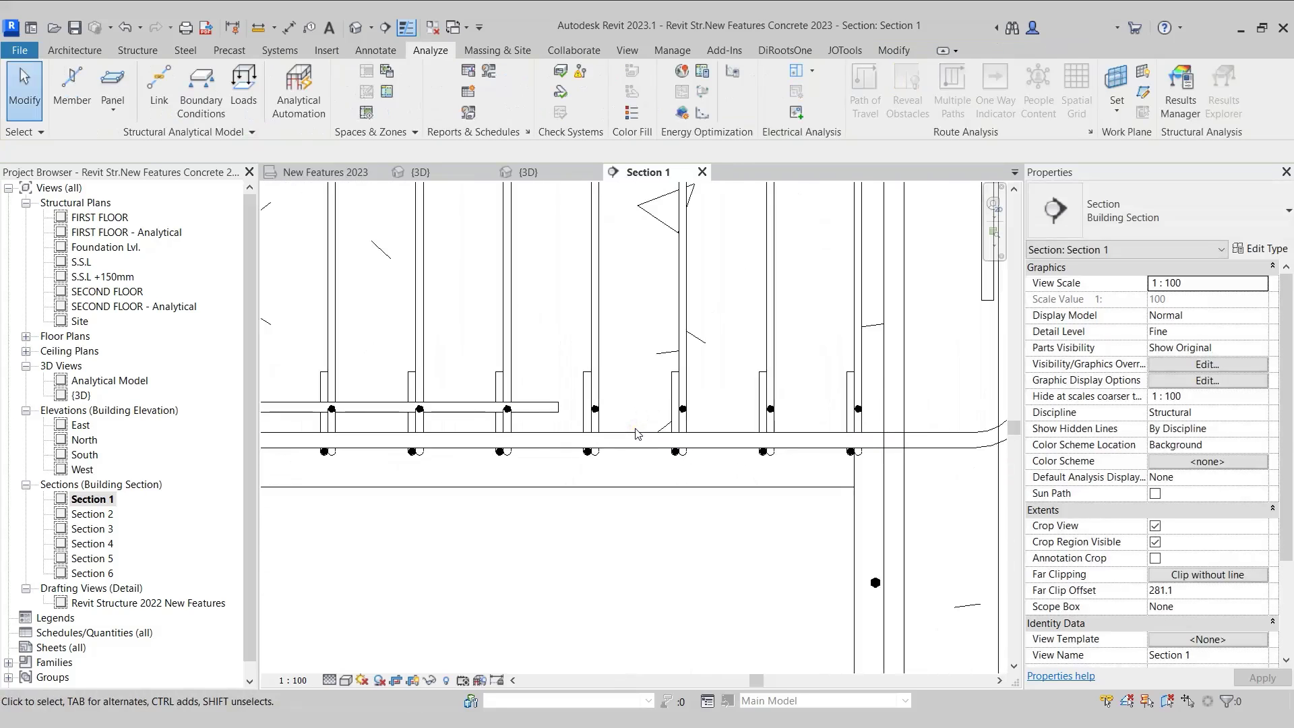
{"action": "scroll", "coordinate": [635, 432], "scroll_direction": "down", "scroll_amount": 1}
{"action": "scroll", "coordinate": [636, 433], "scroll_direction": "down", "scroll_amount": 2}
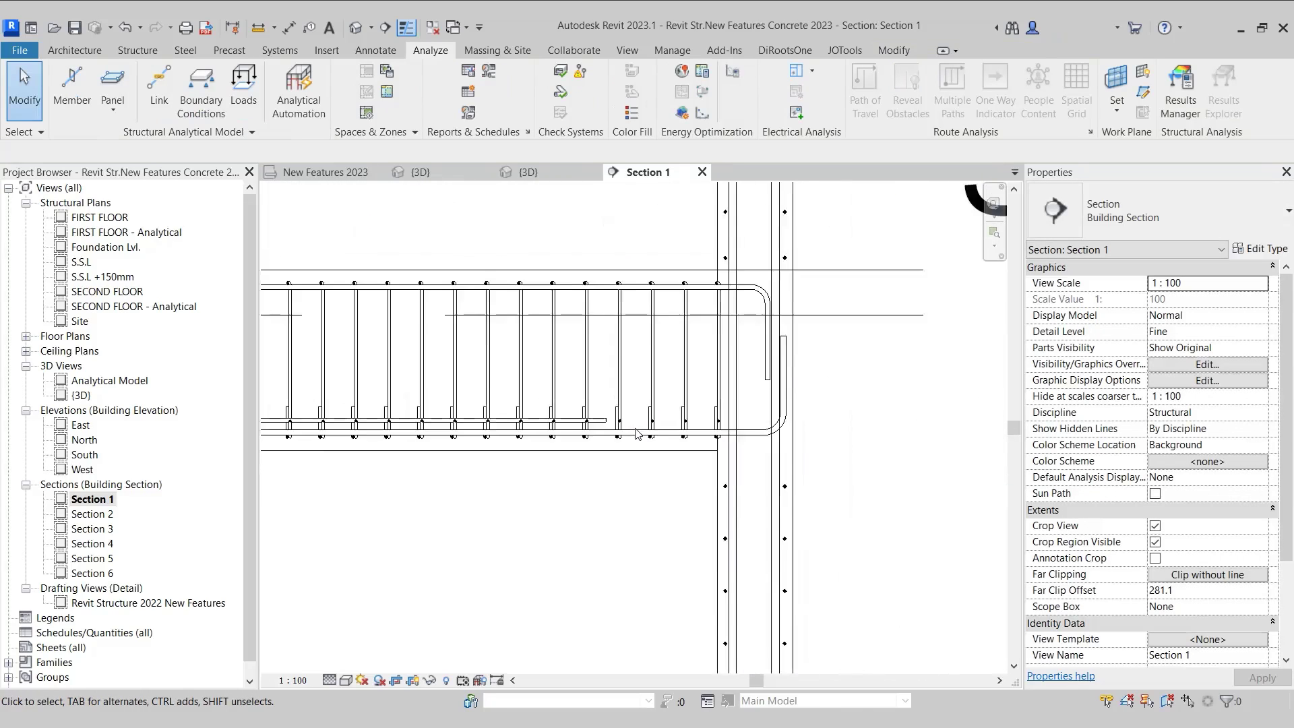